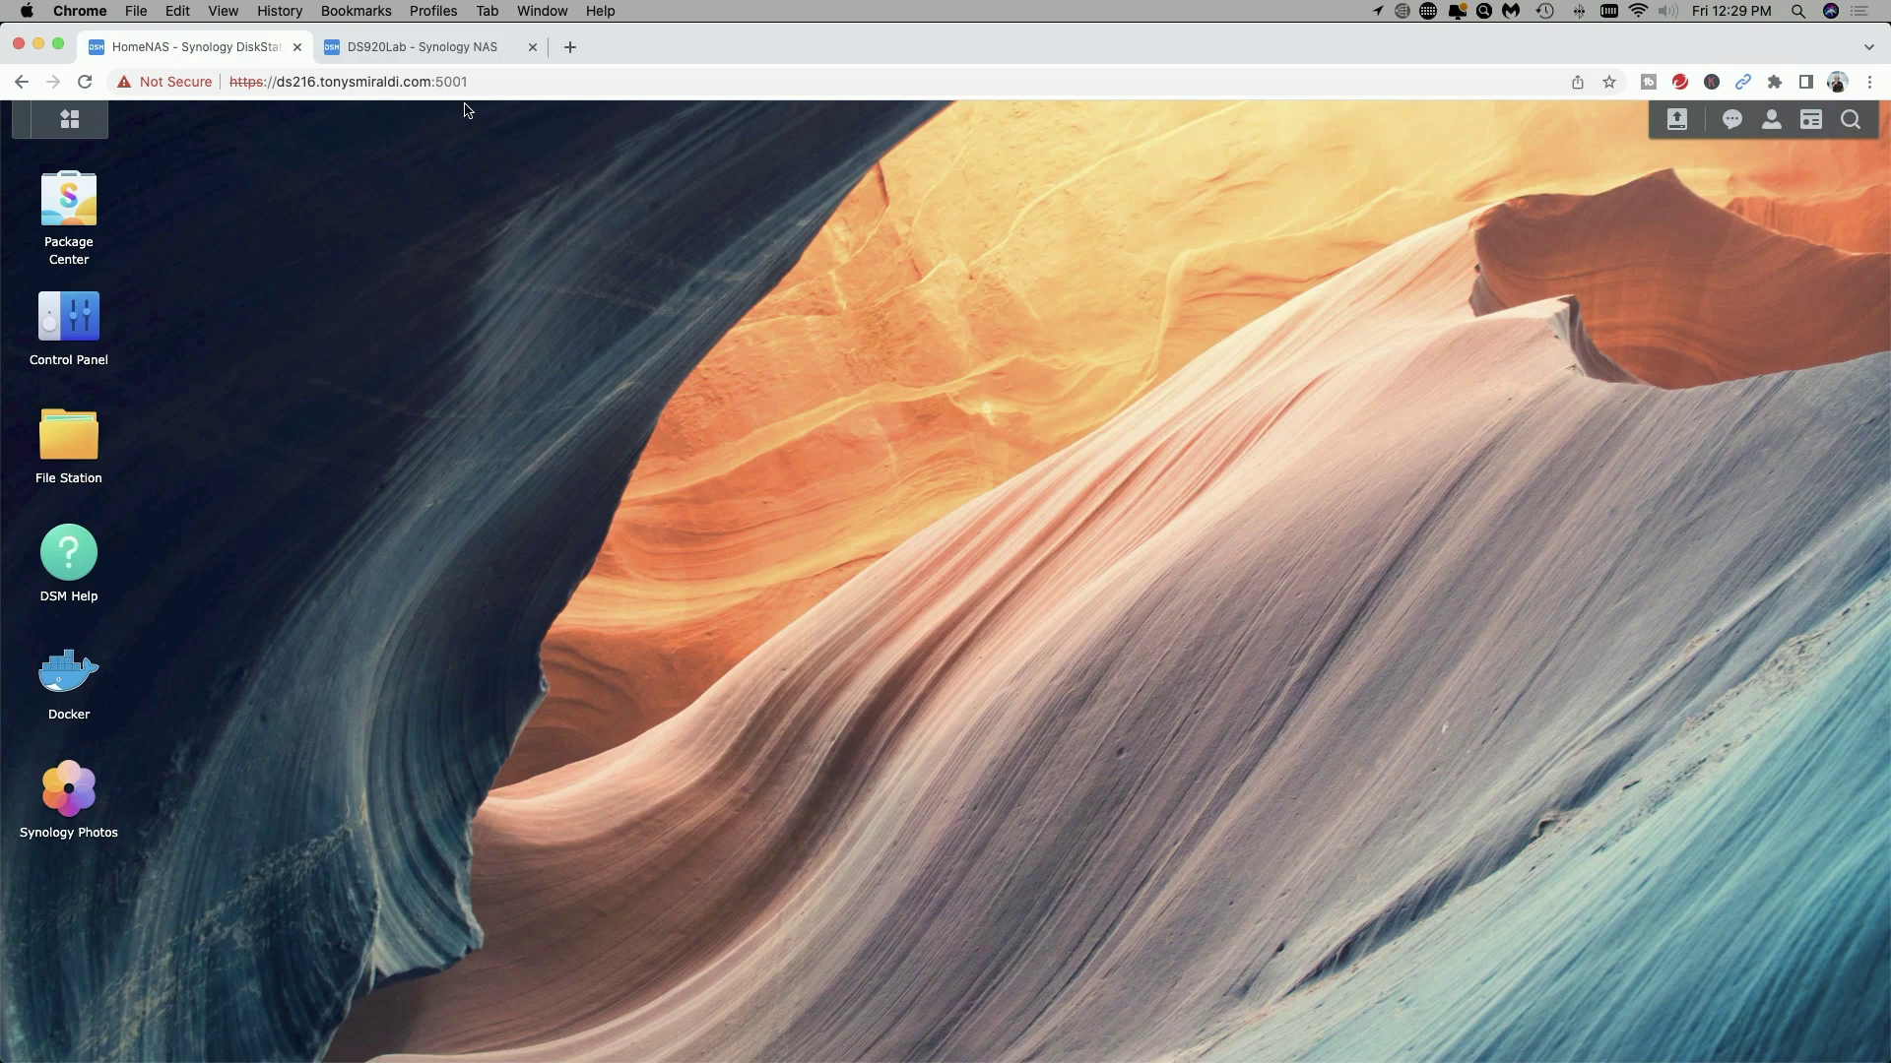
Step: Switch between the HomeNAS and DS920Lab sessions, ending on DS920Lab with Package Center open
click(429, 57)
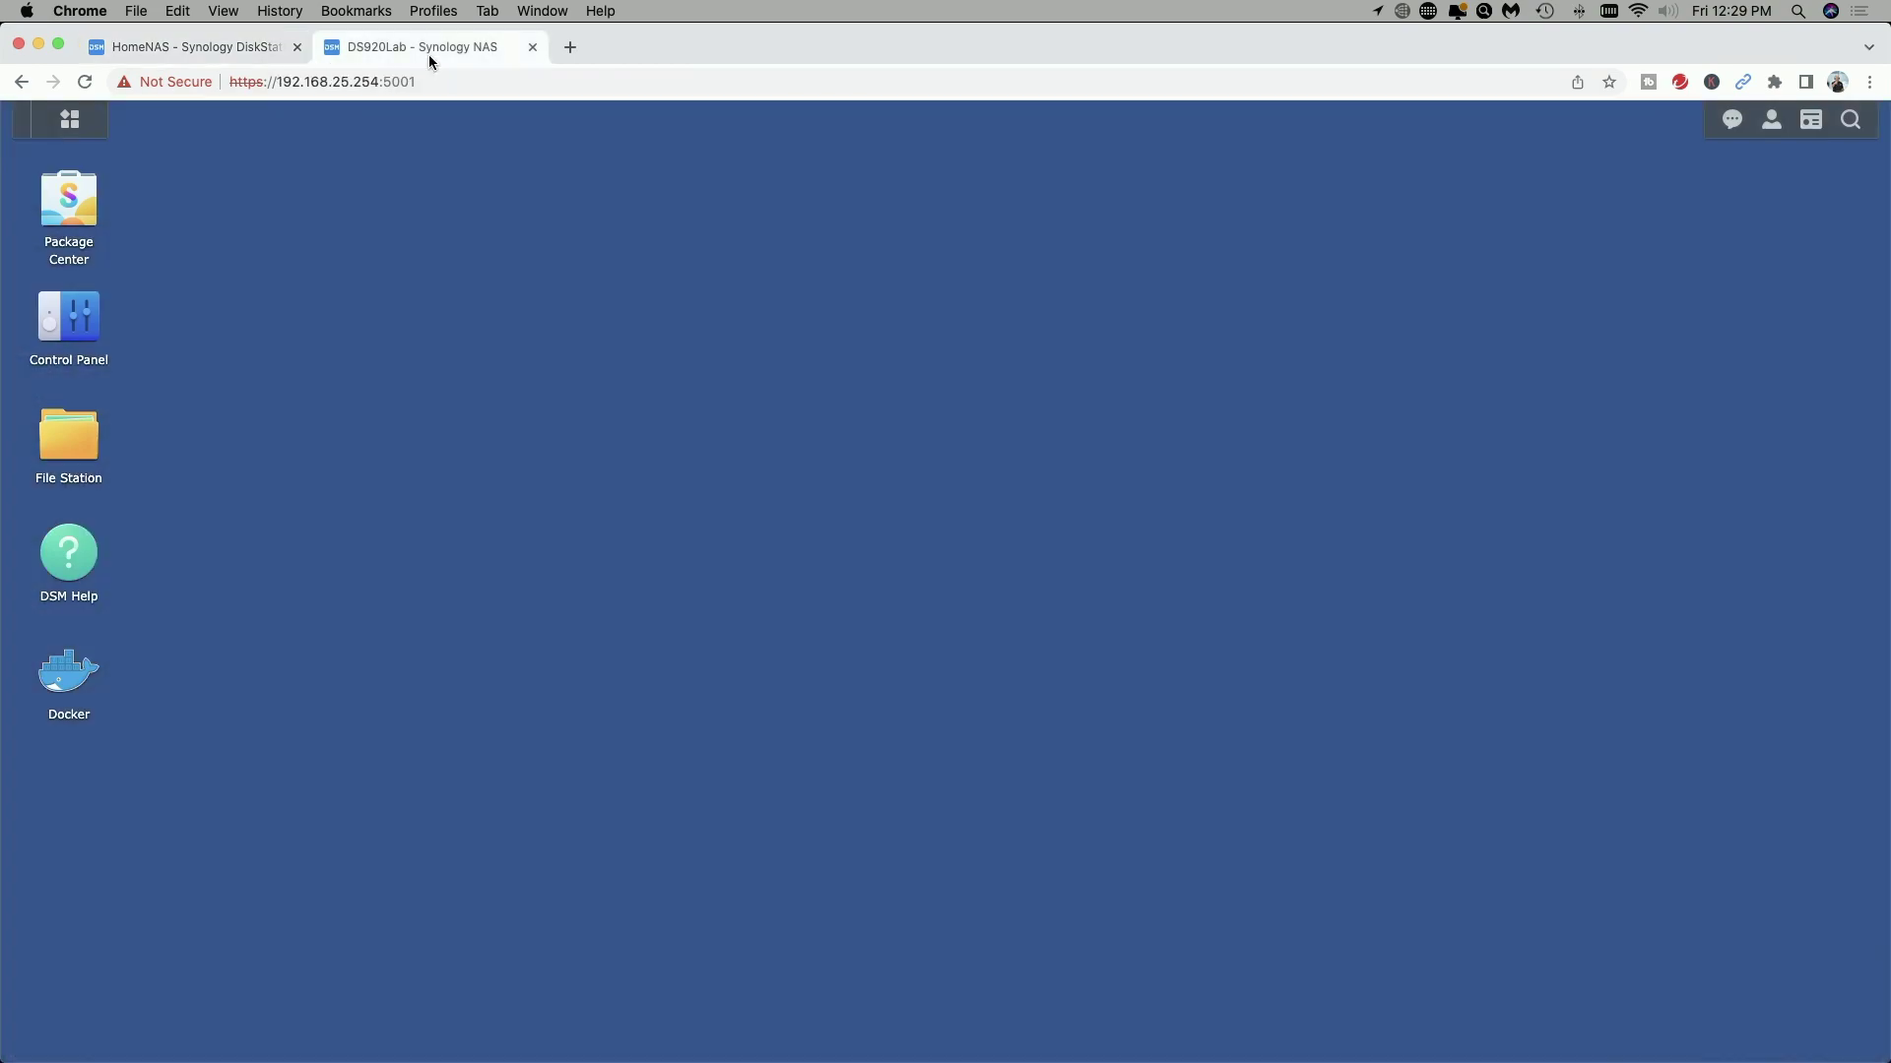
click(180, 47)
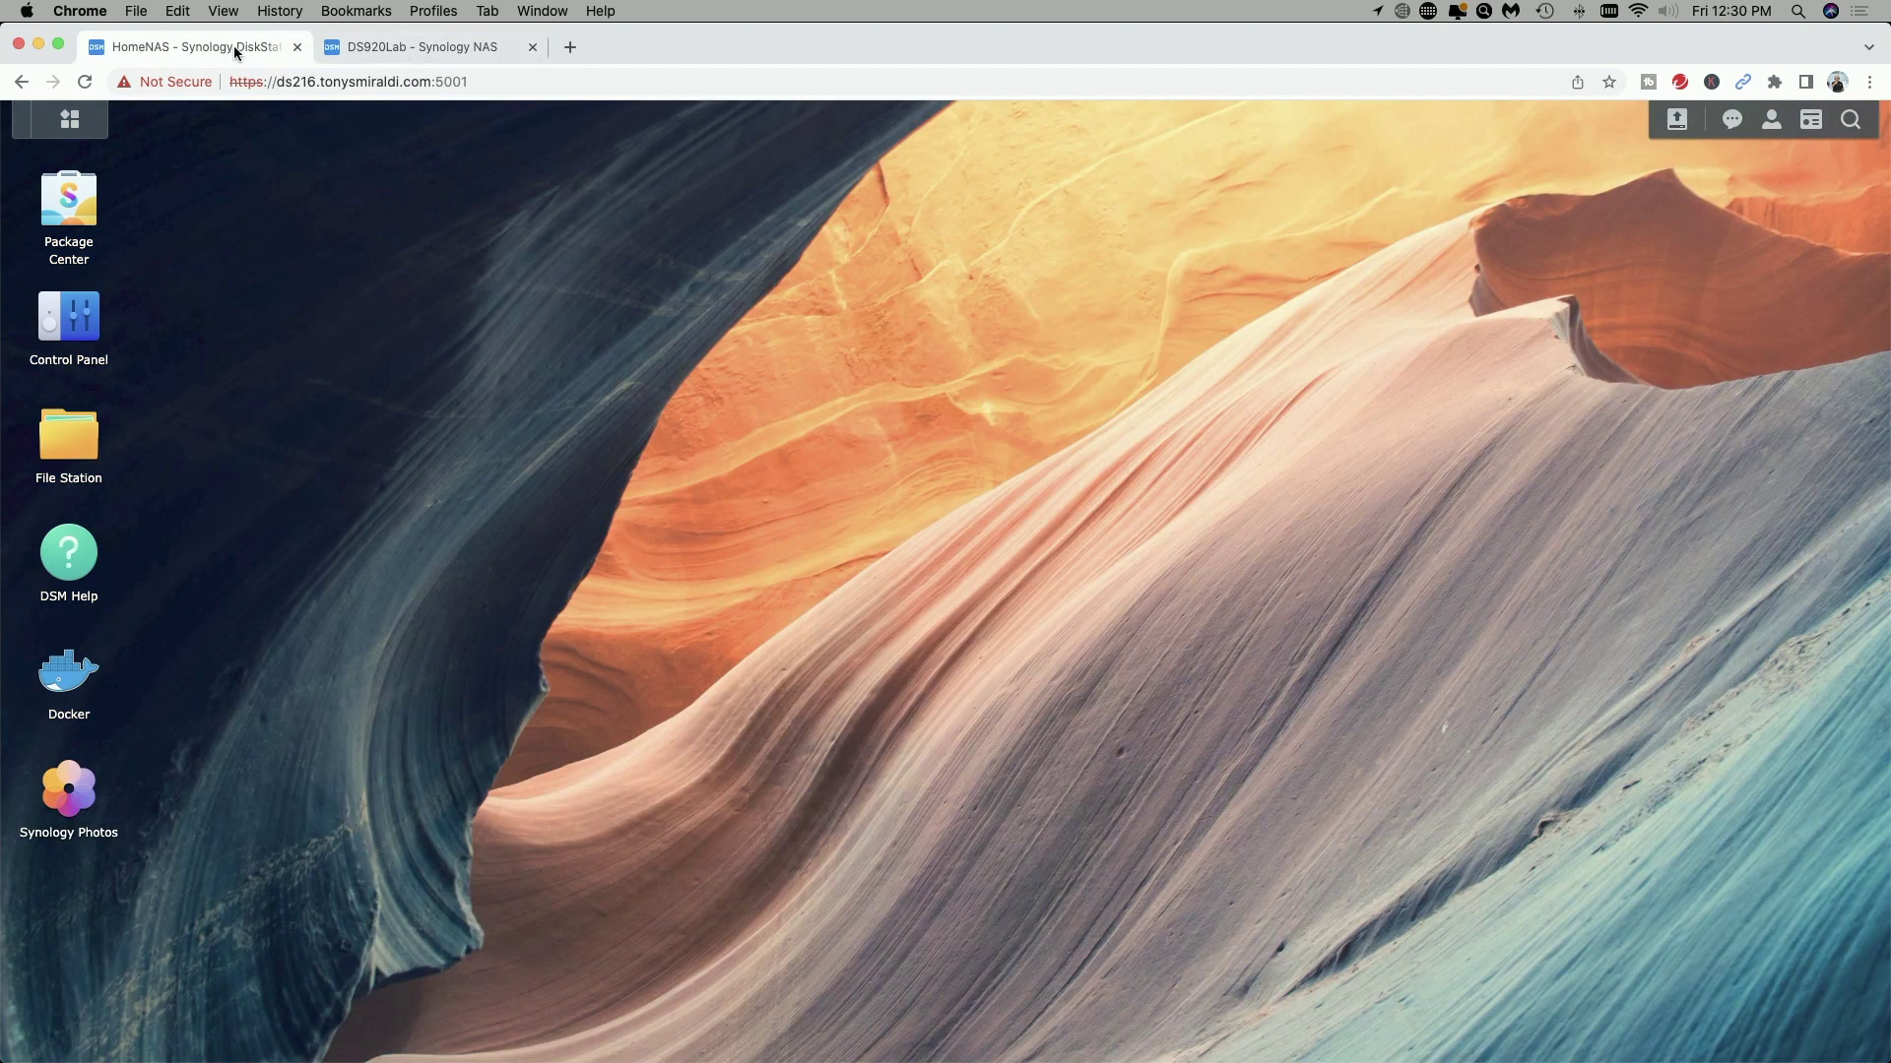
click(433, 48)
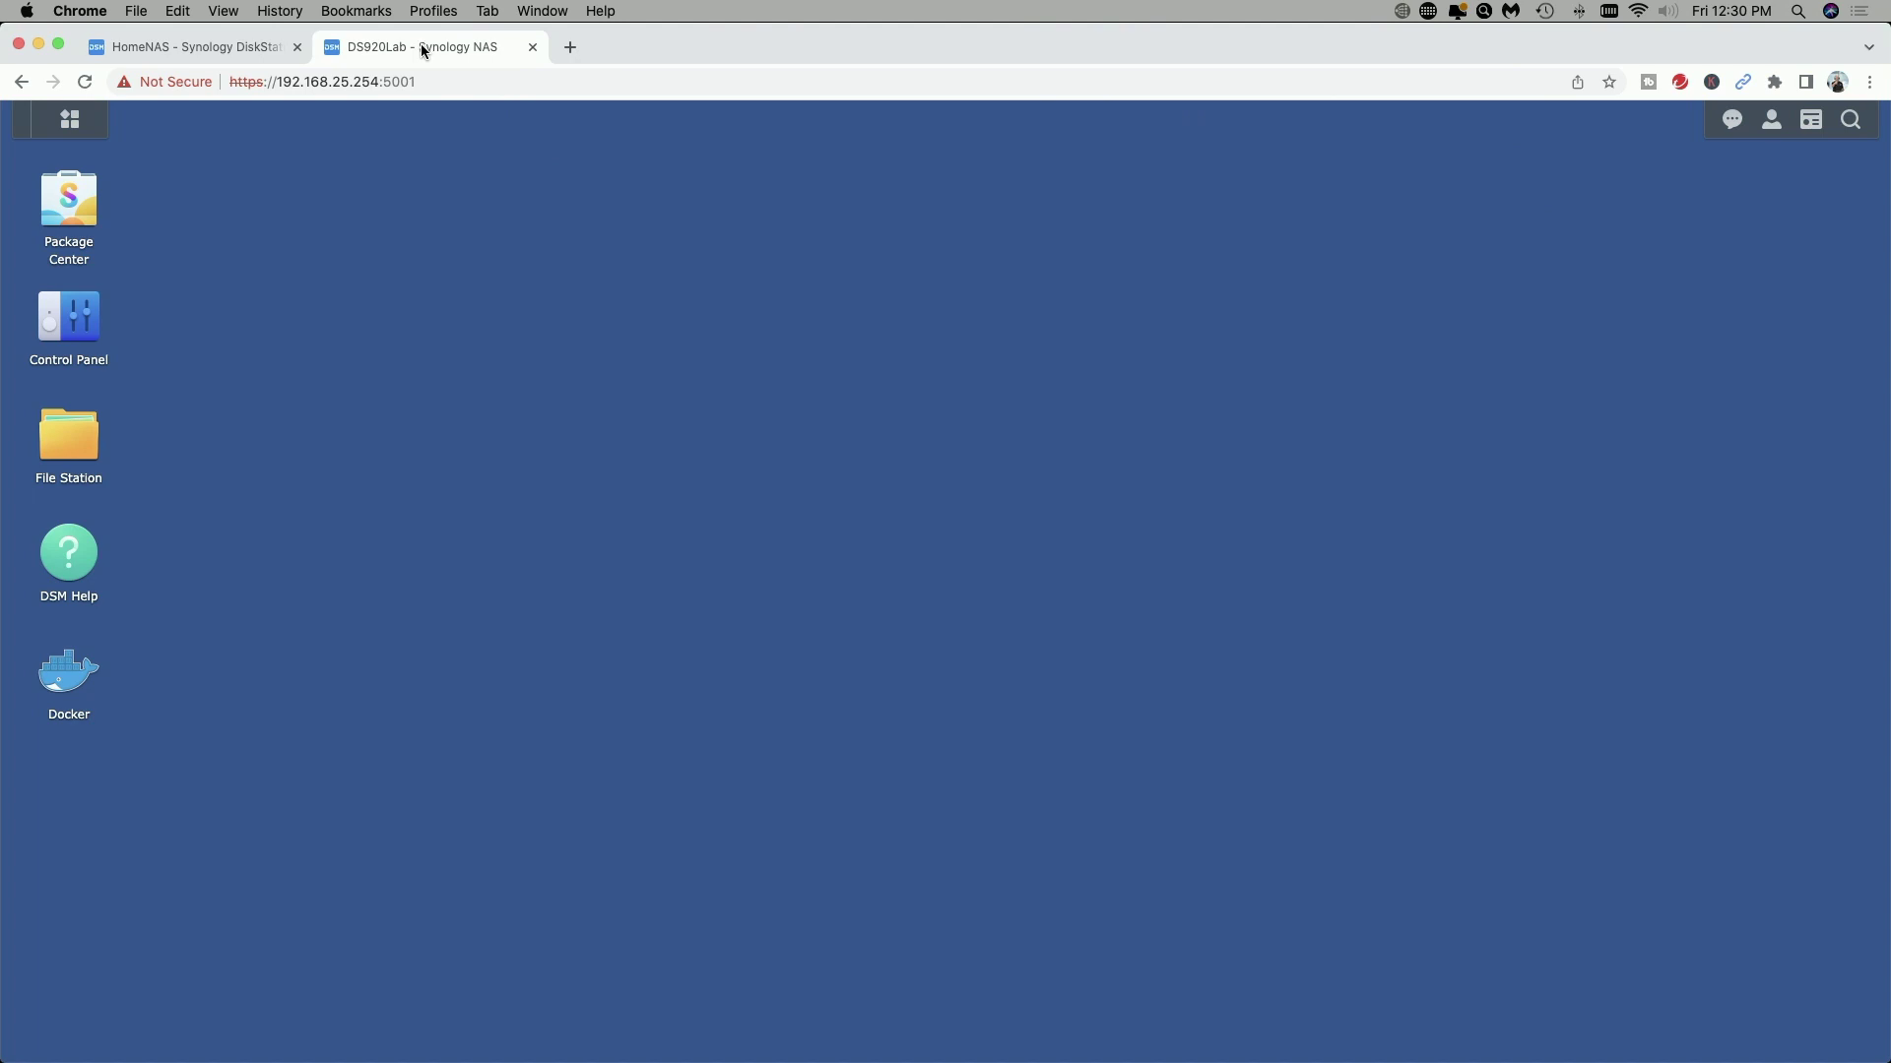
click(71, 202)
Step: Search Package Center for 'Hyper Backup', then install and launch Hyper Backup Vault on DS920Lab
drag(1202, 467, 959, 272)
click(675, 331)
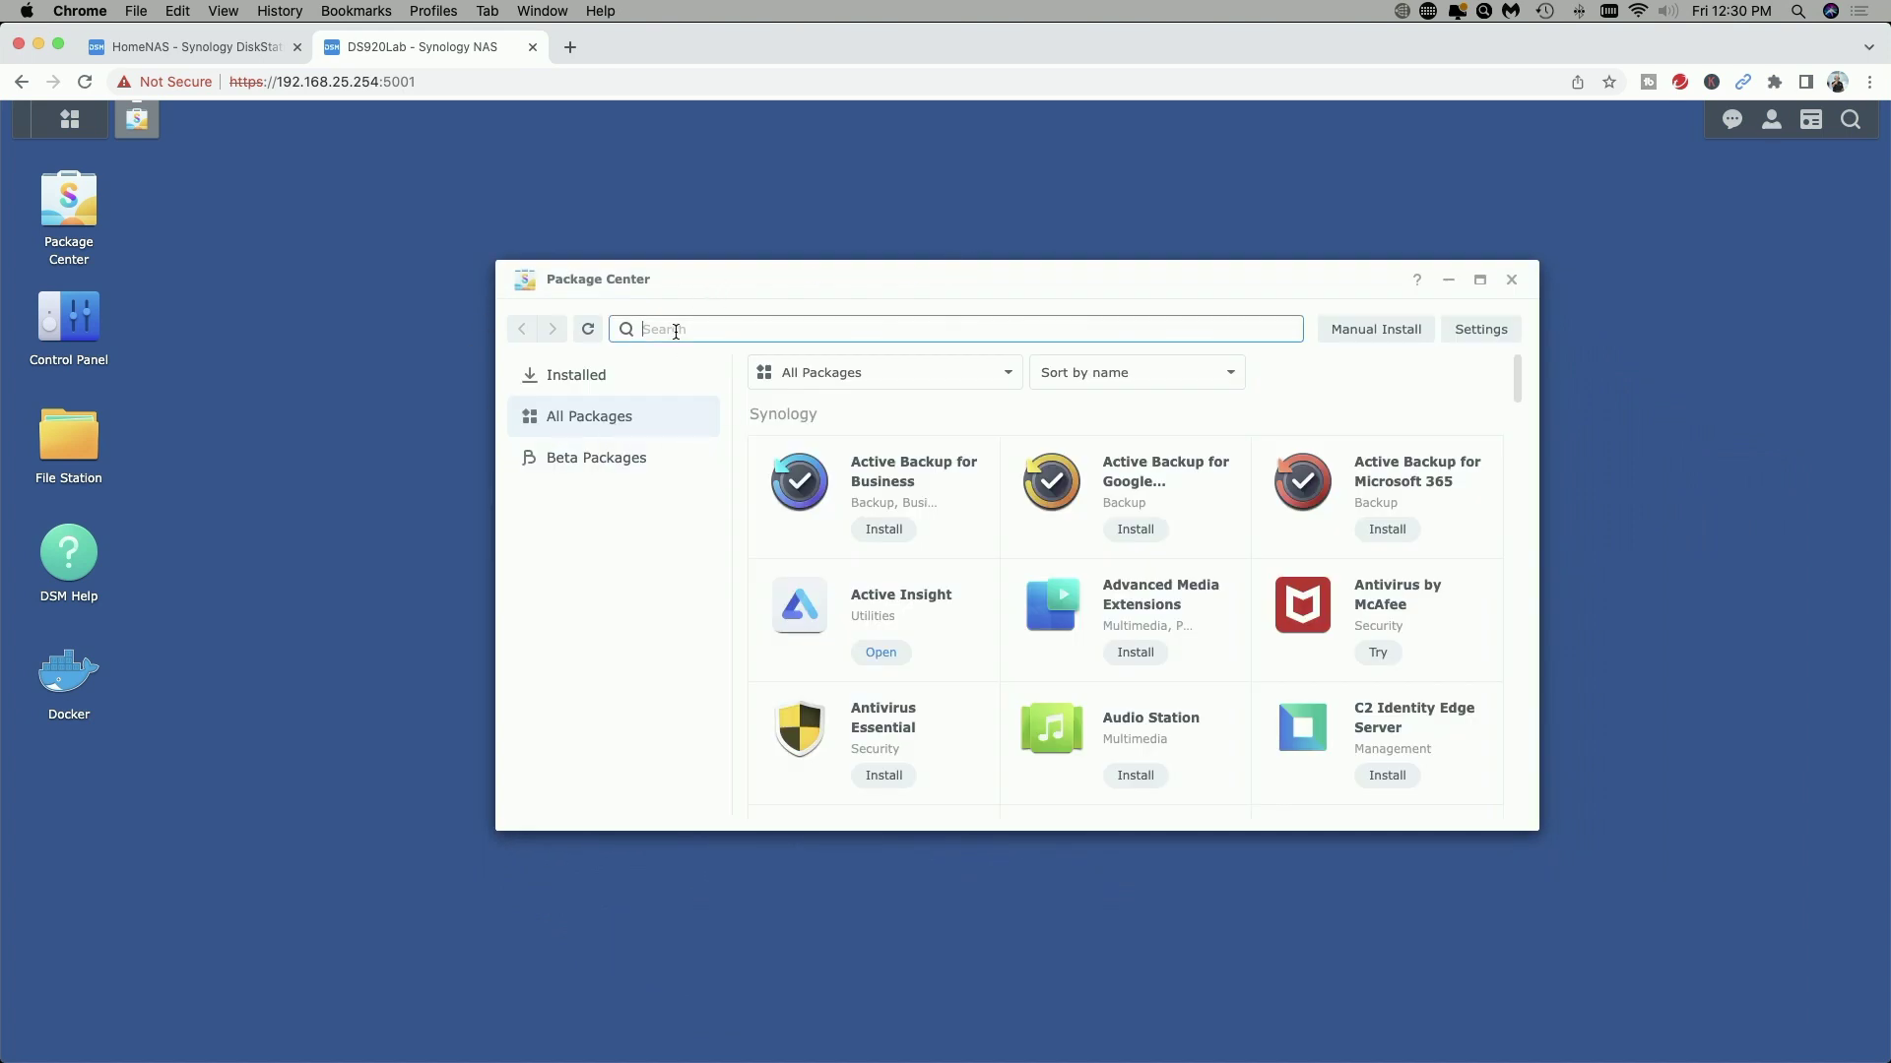
text(Hyper Backup)
key(Return)
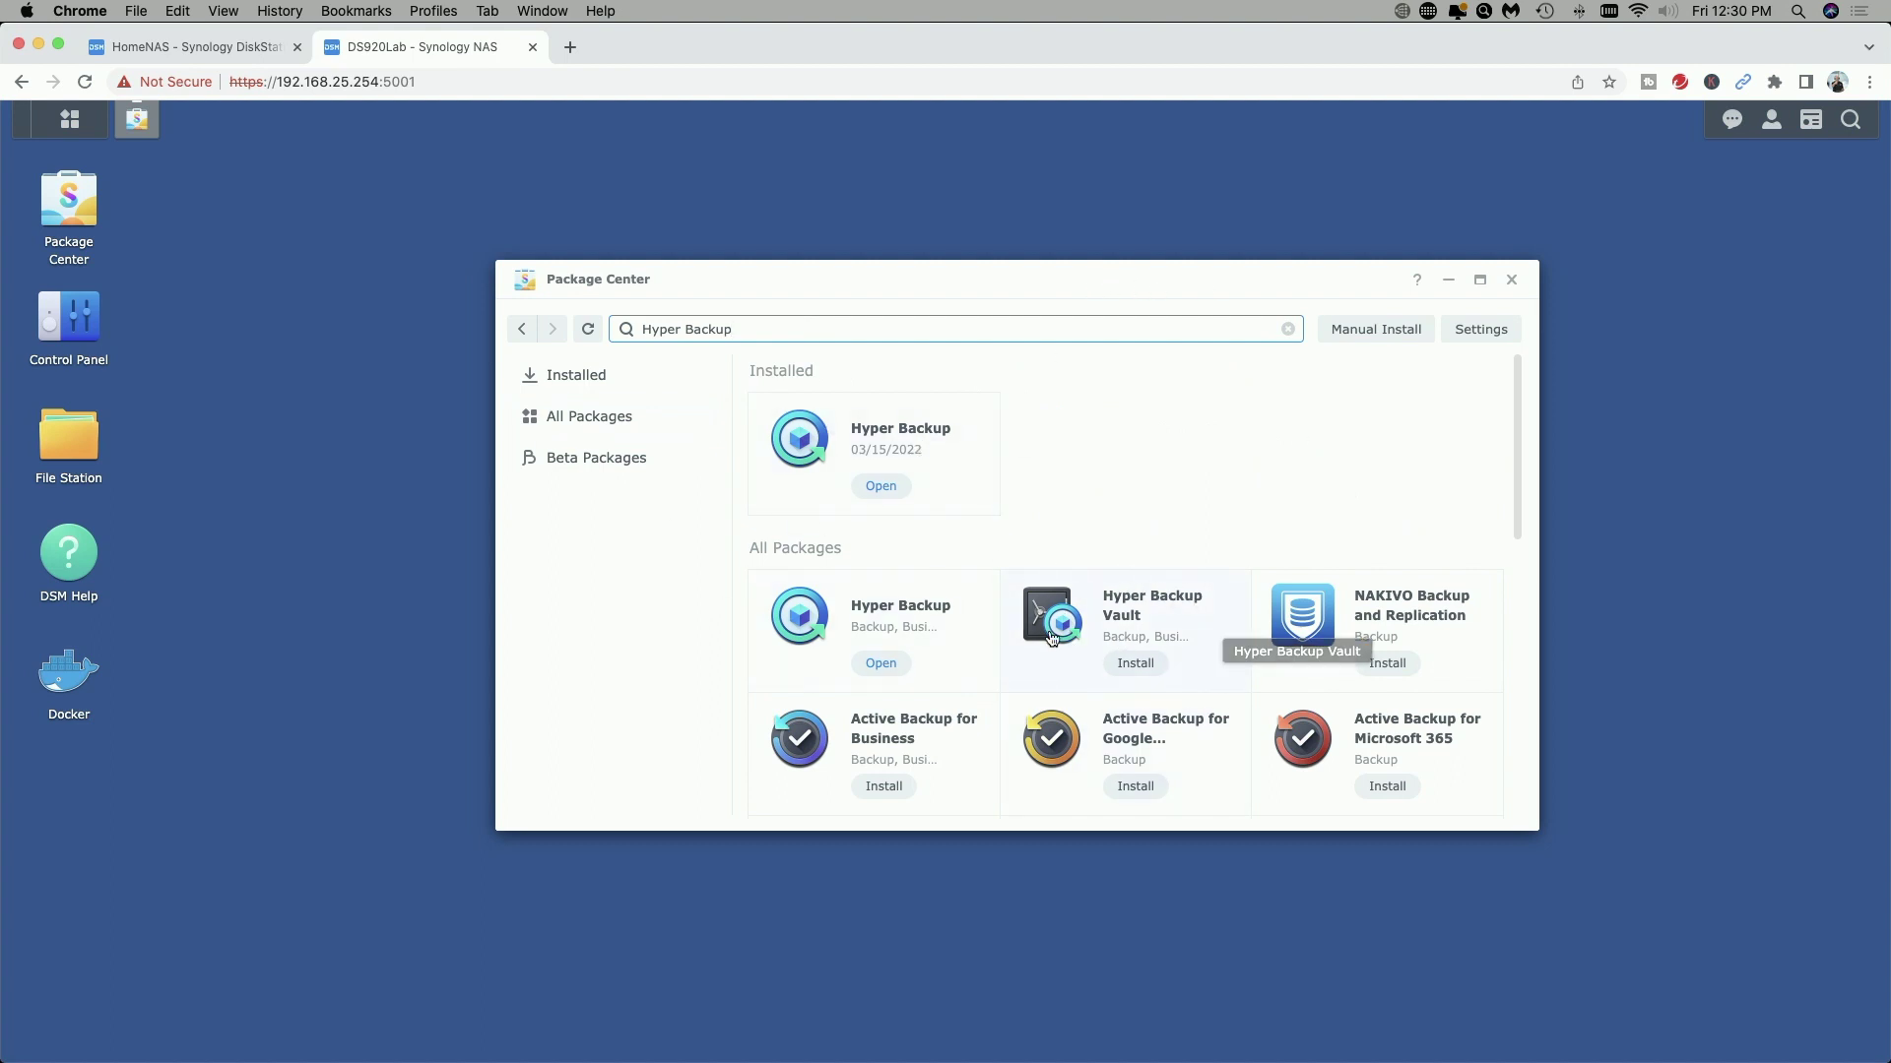
click(1135, 664)
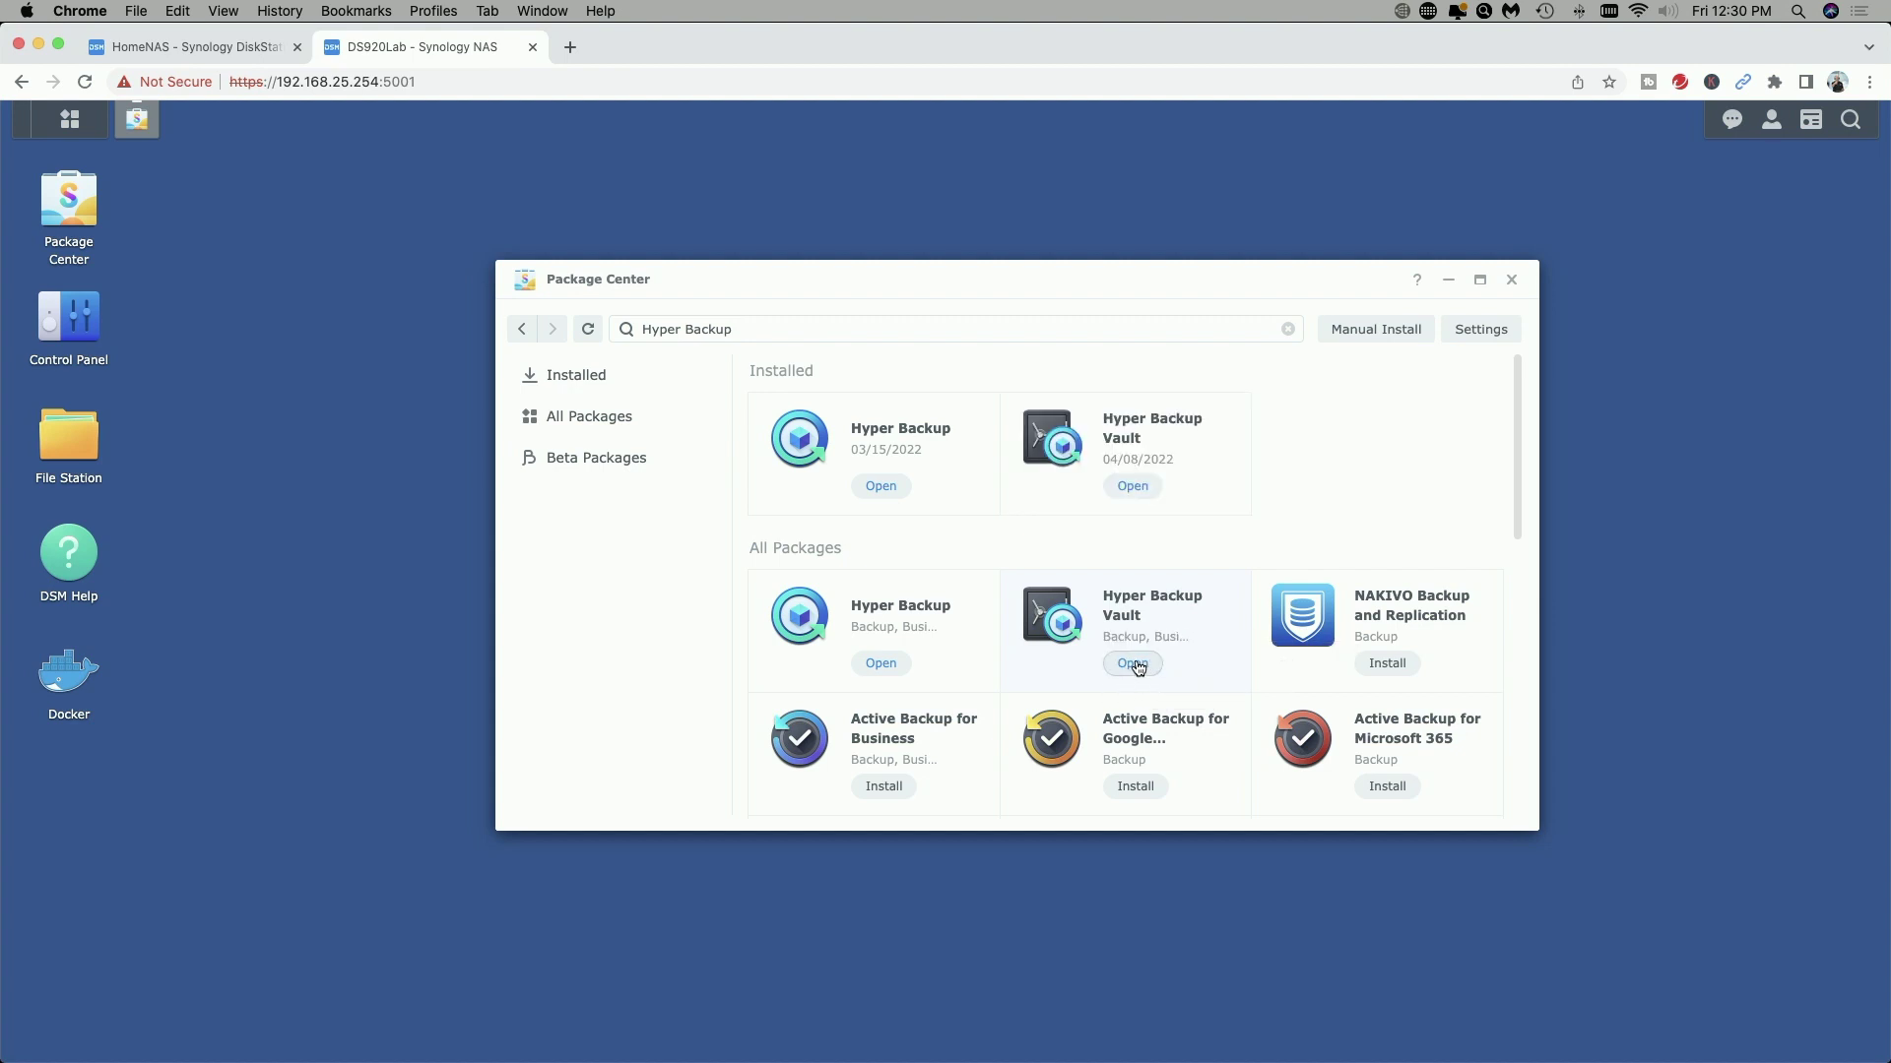
click(1132, 664)
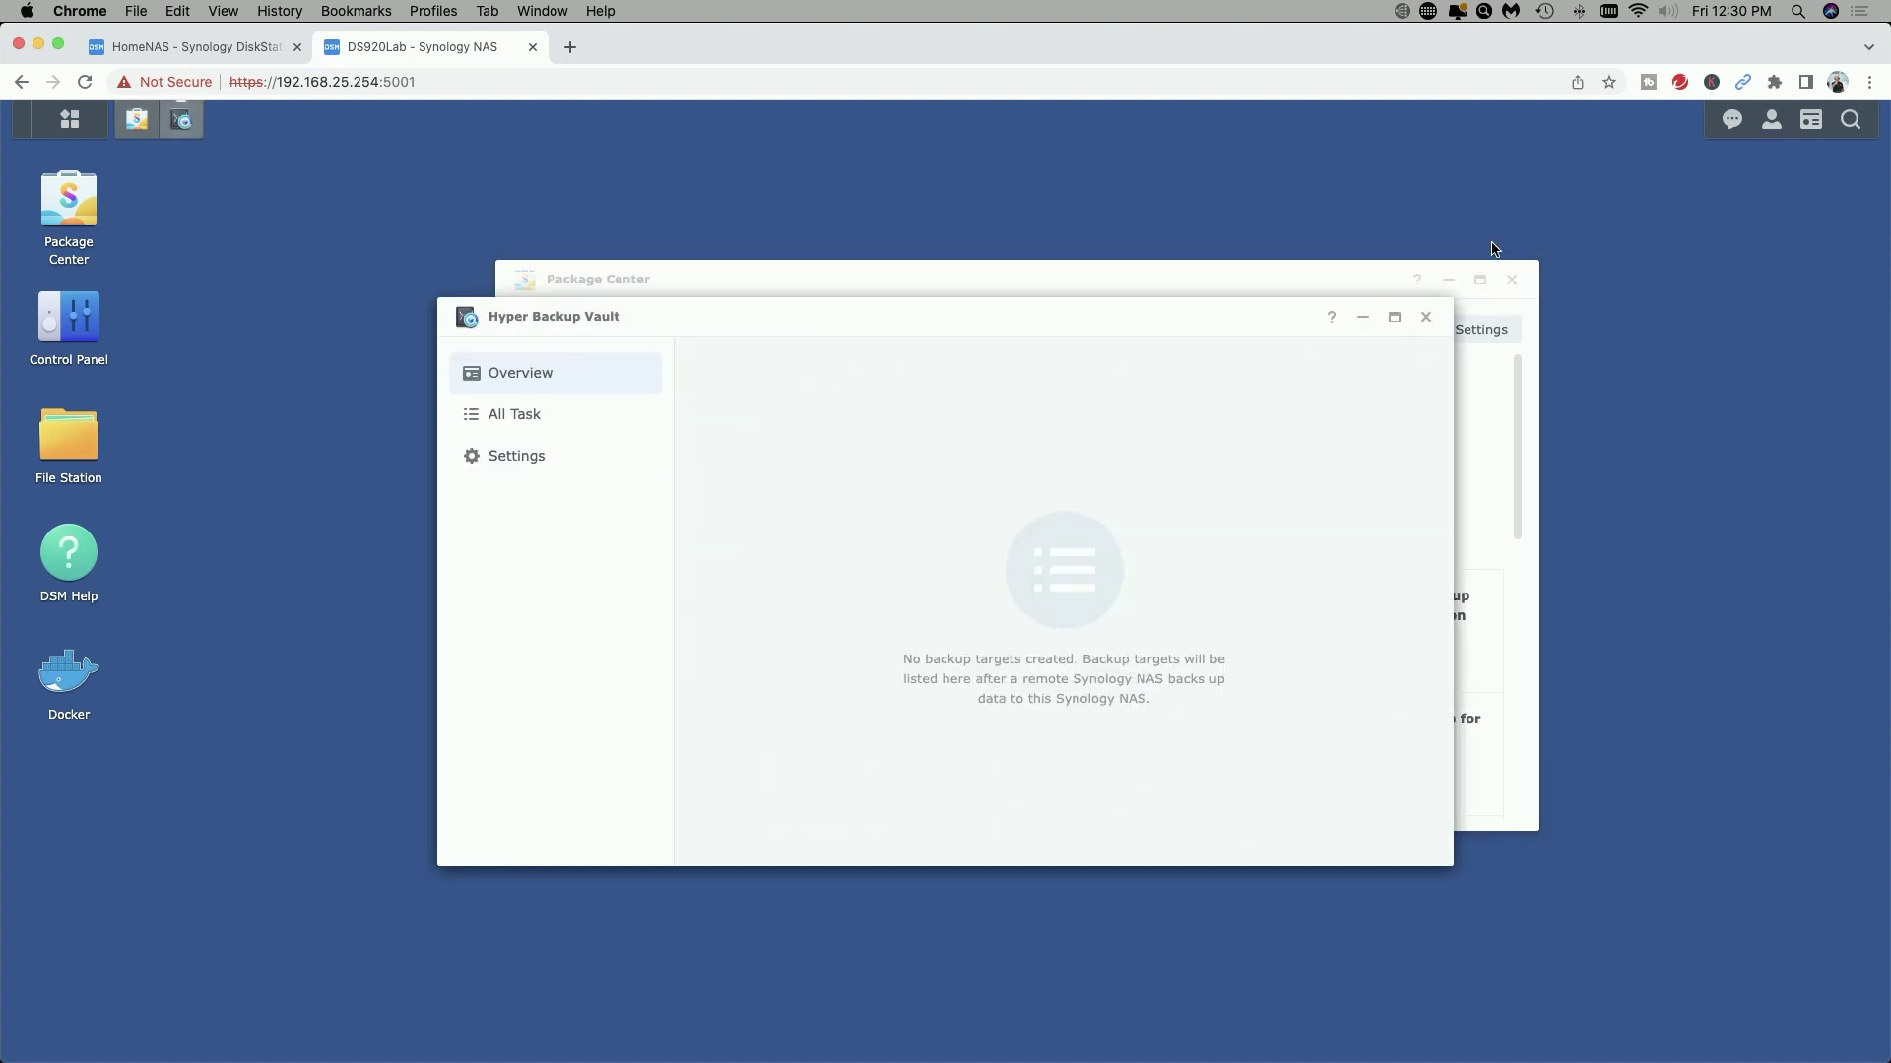
Step: Verify in File Station that DS920Lab's Offsite Backup folder is empty, then return to HomeNAS
click(1511, 280)
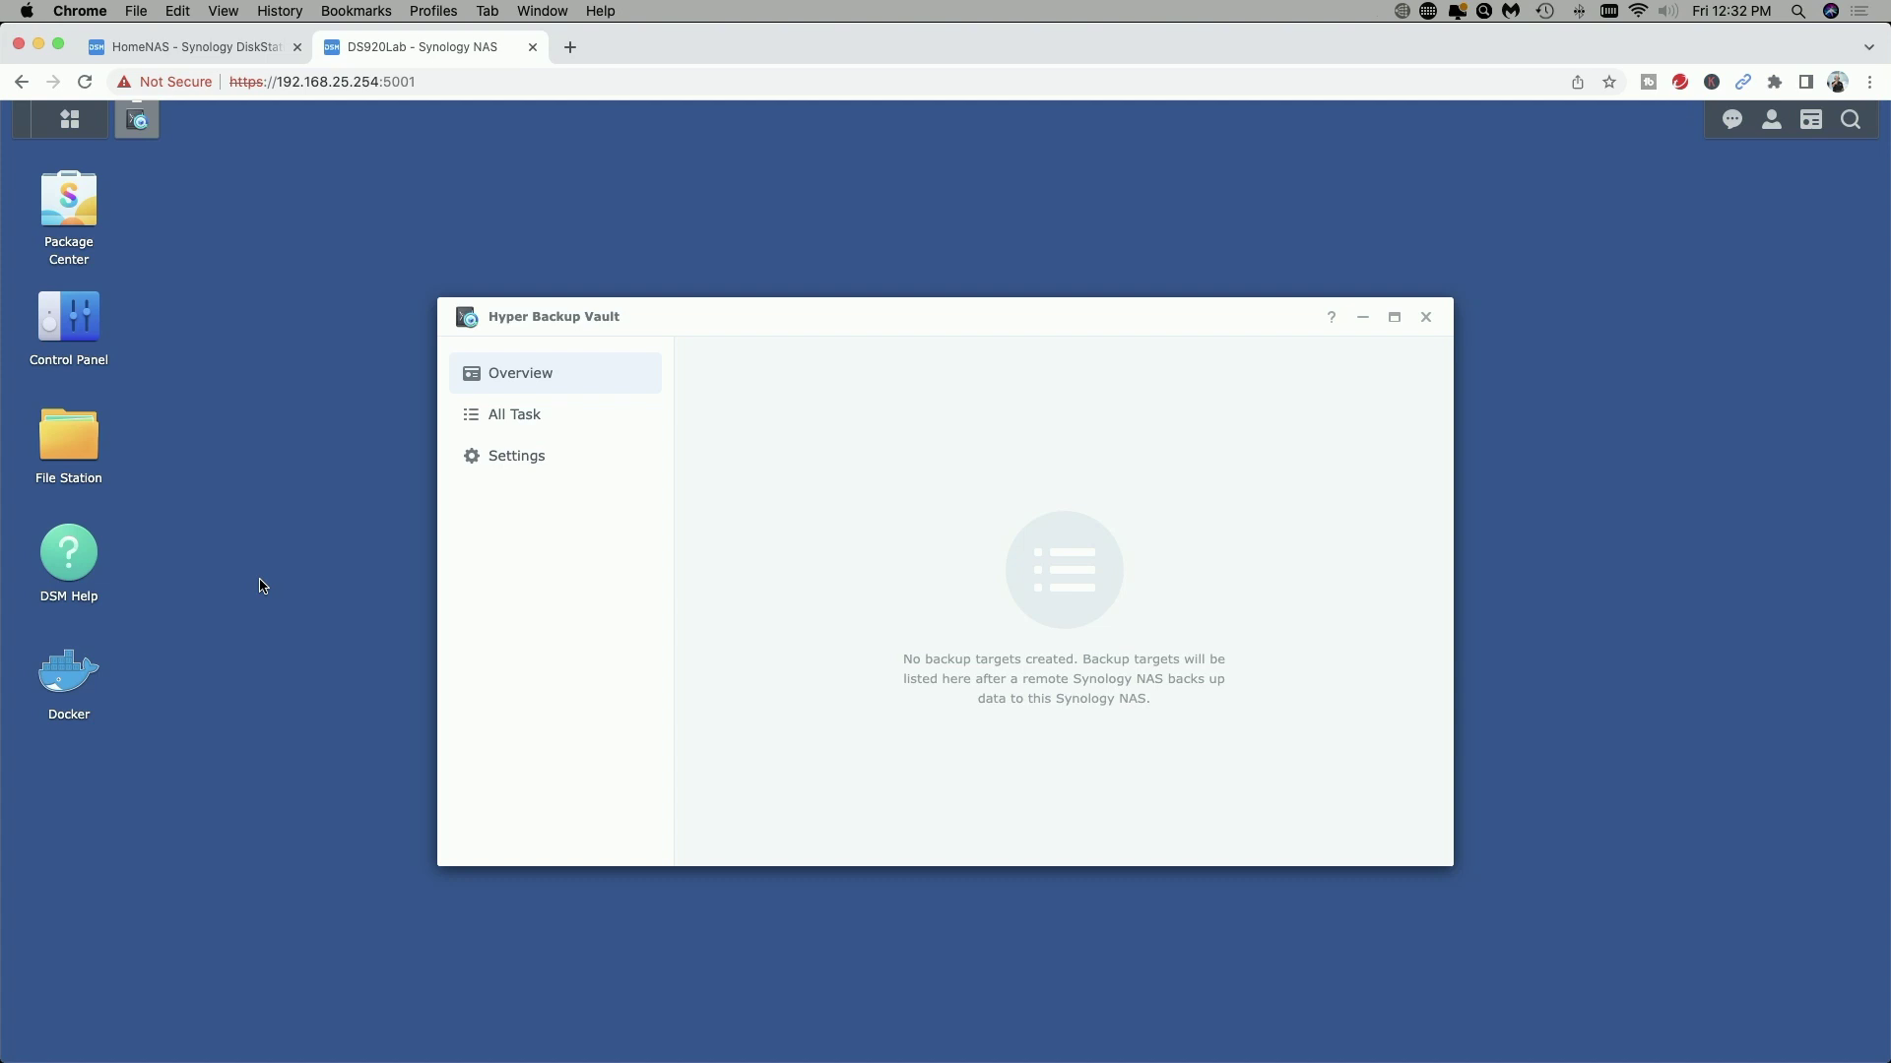
click(62, 448)
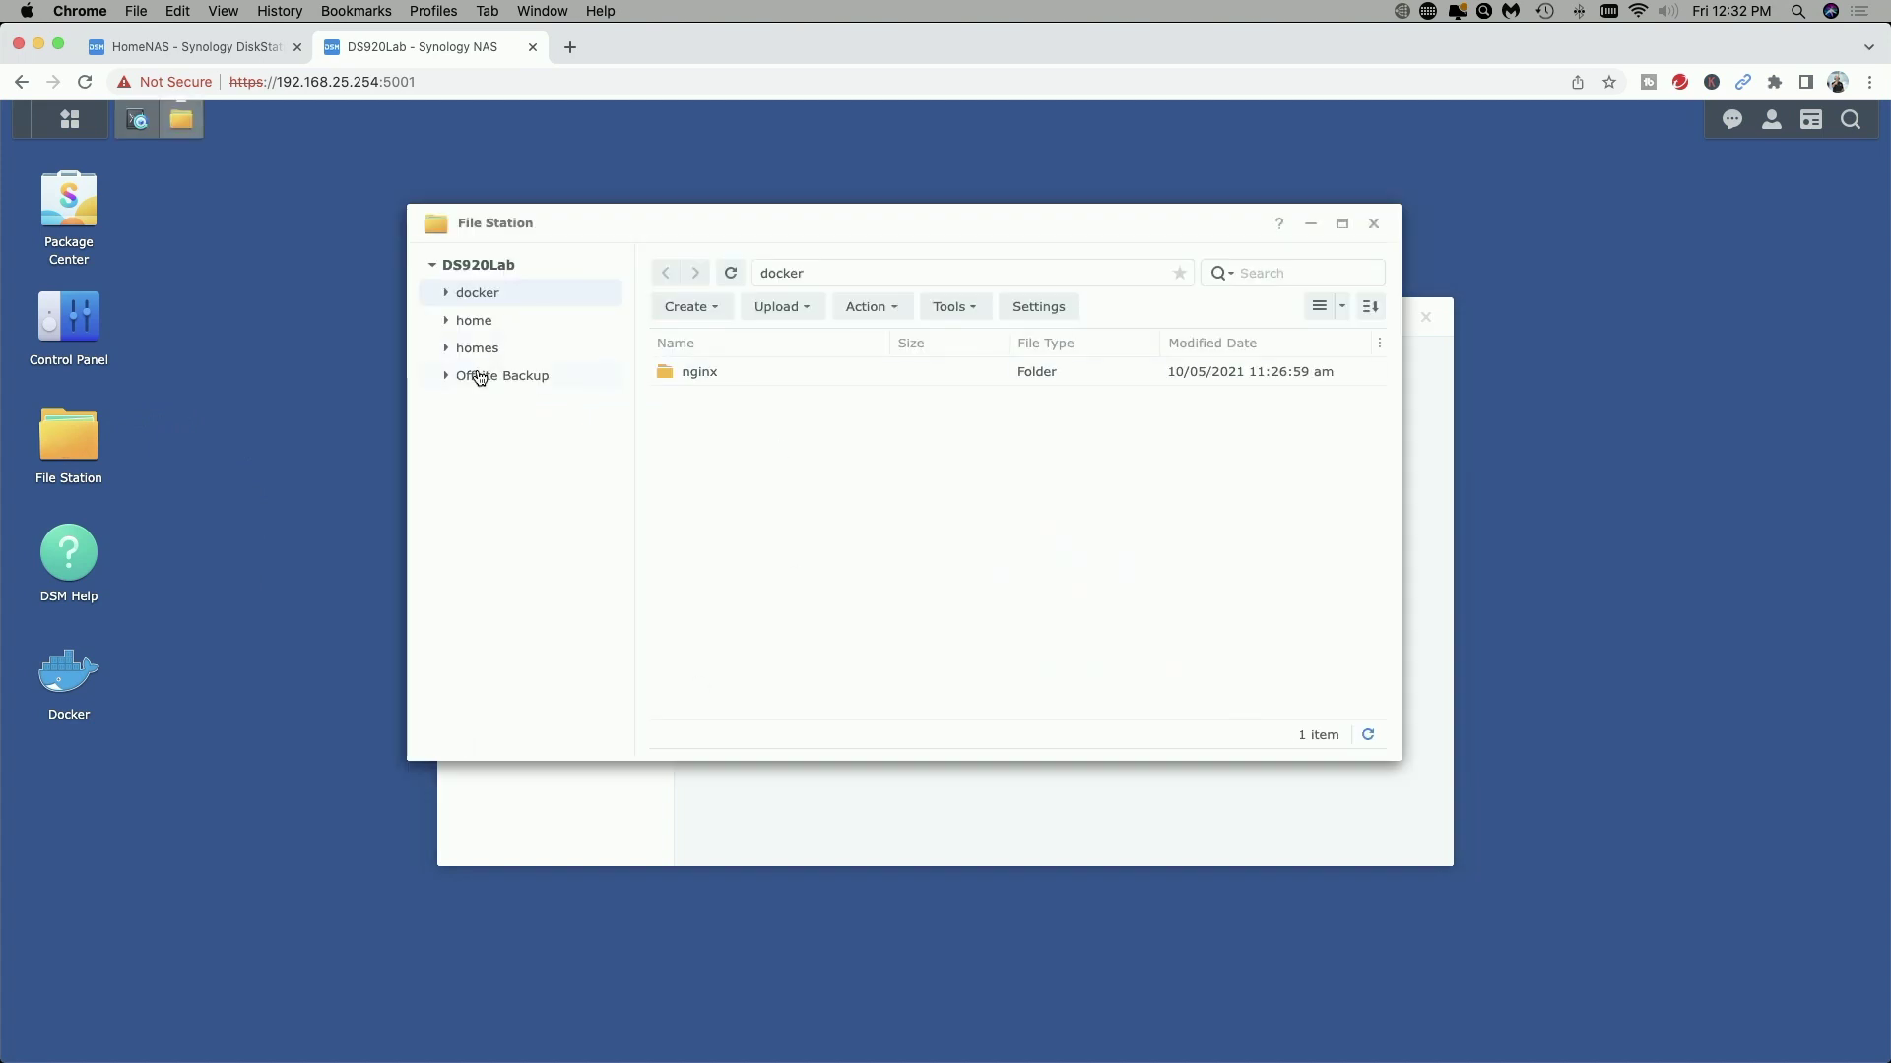
click(478, 376)
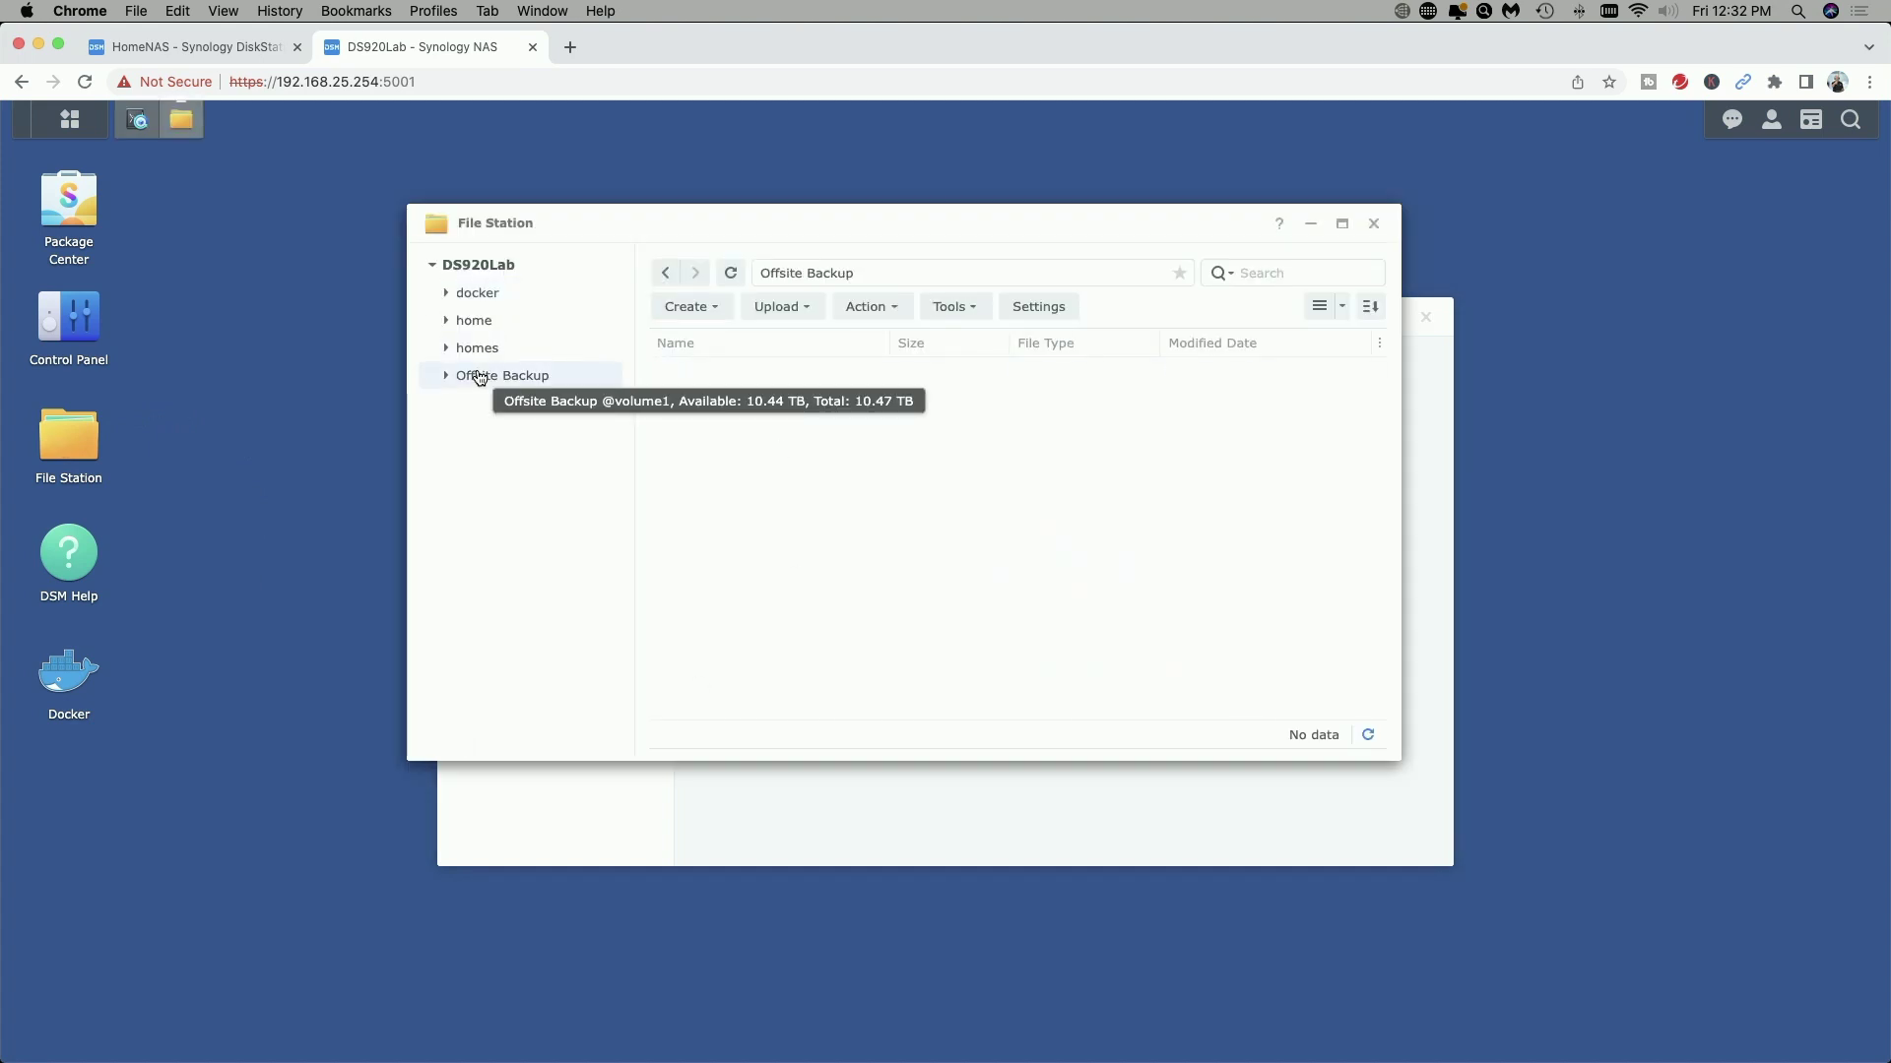
click(1372, 223)
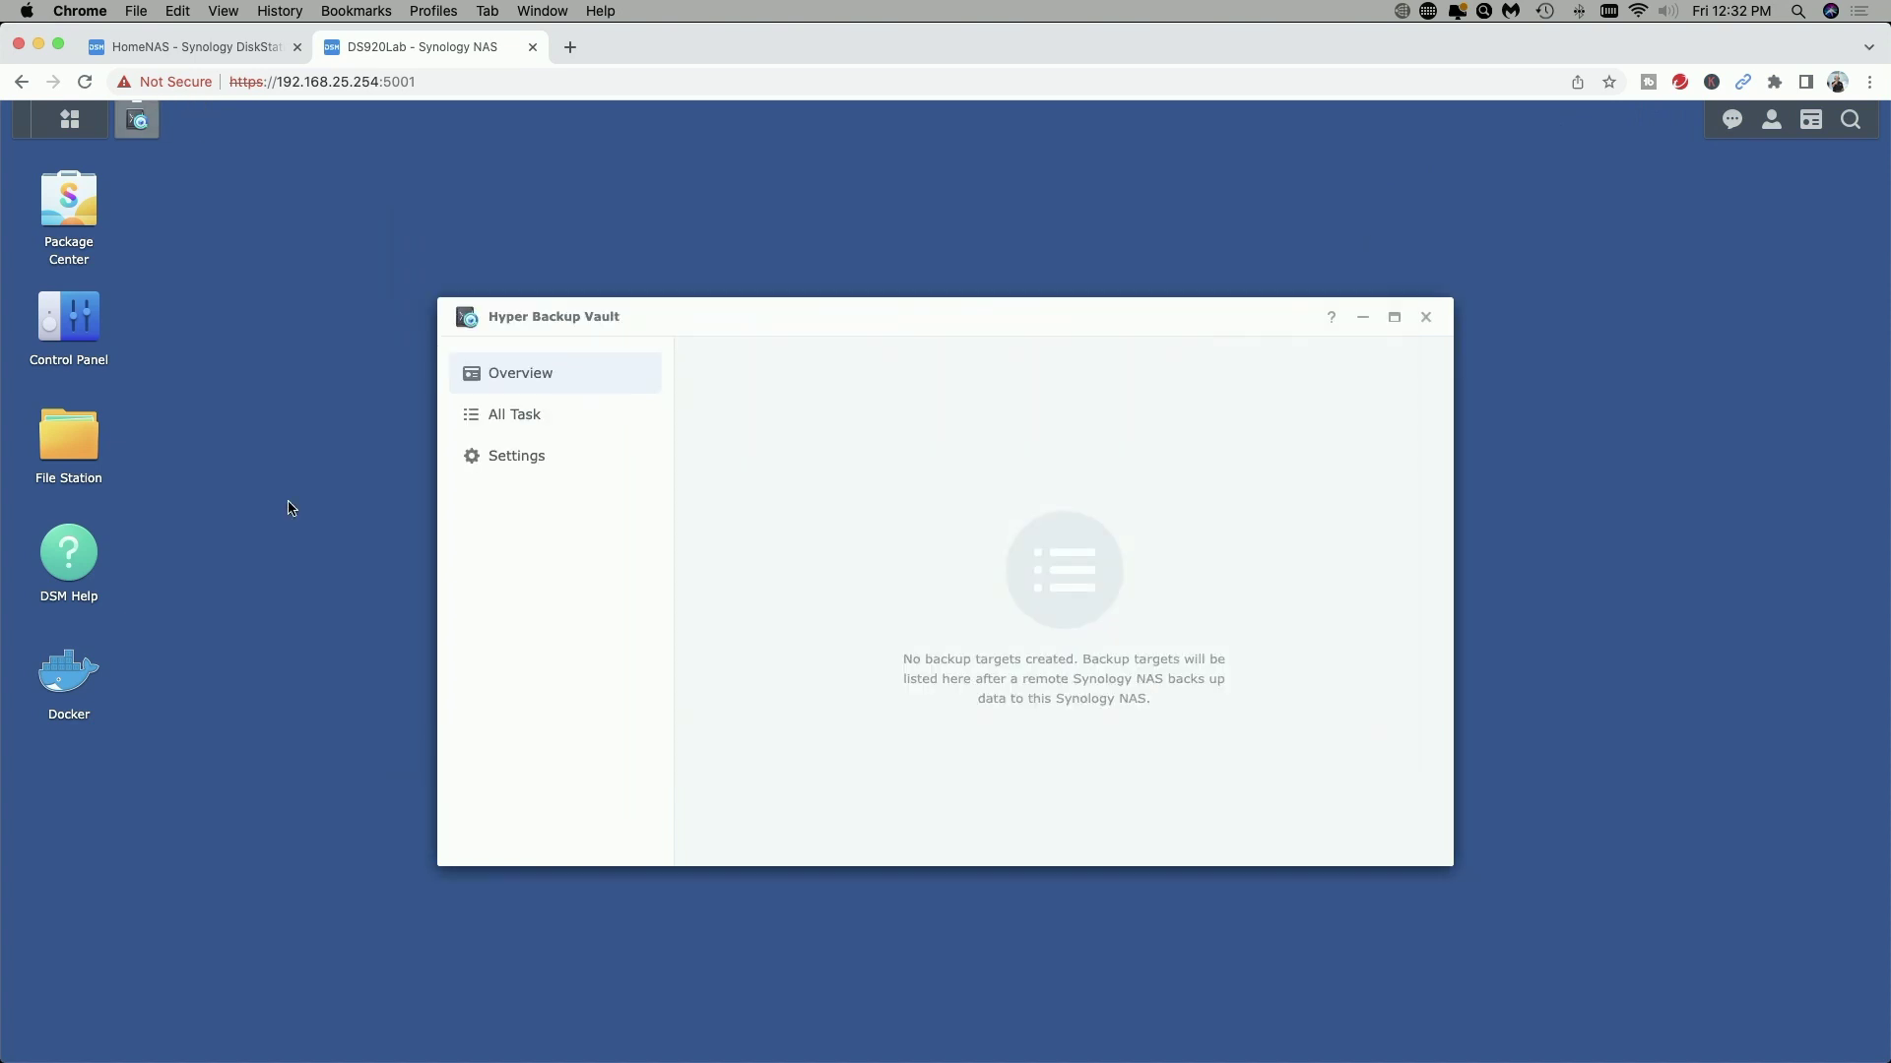
click(188, 49)
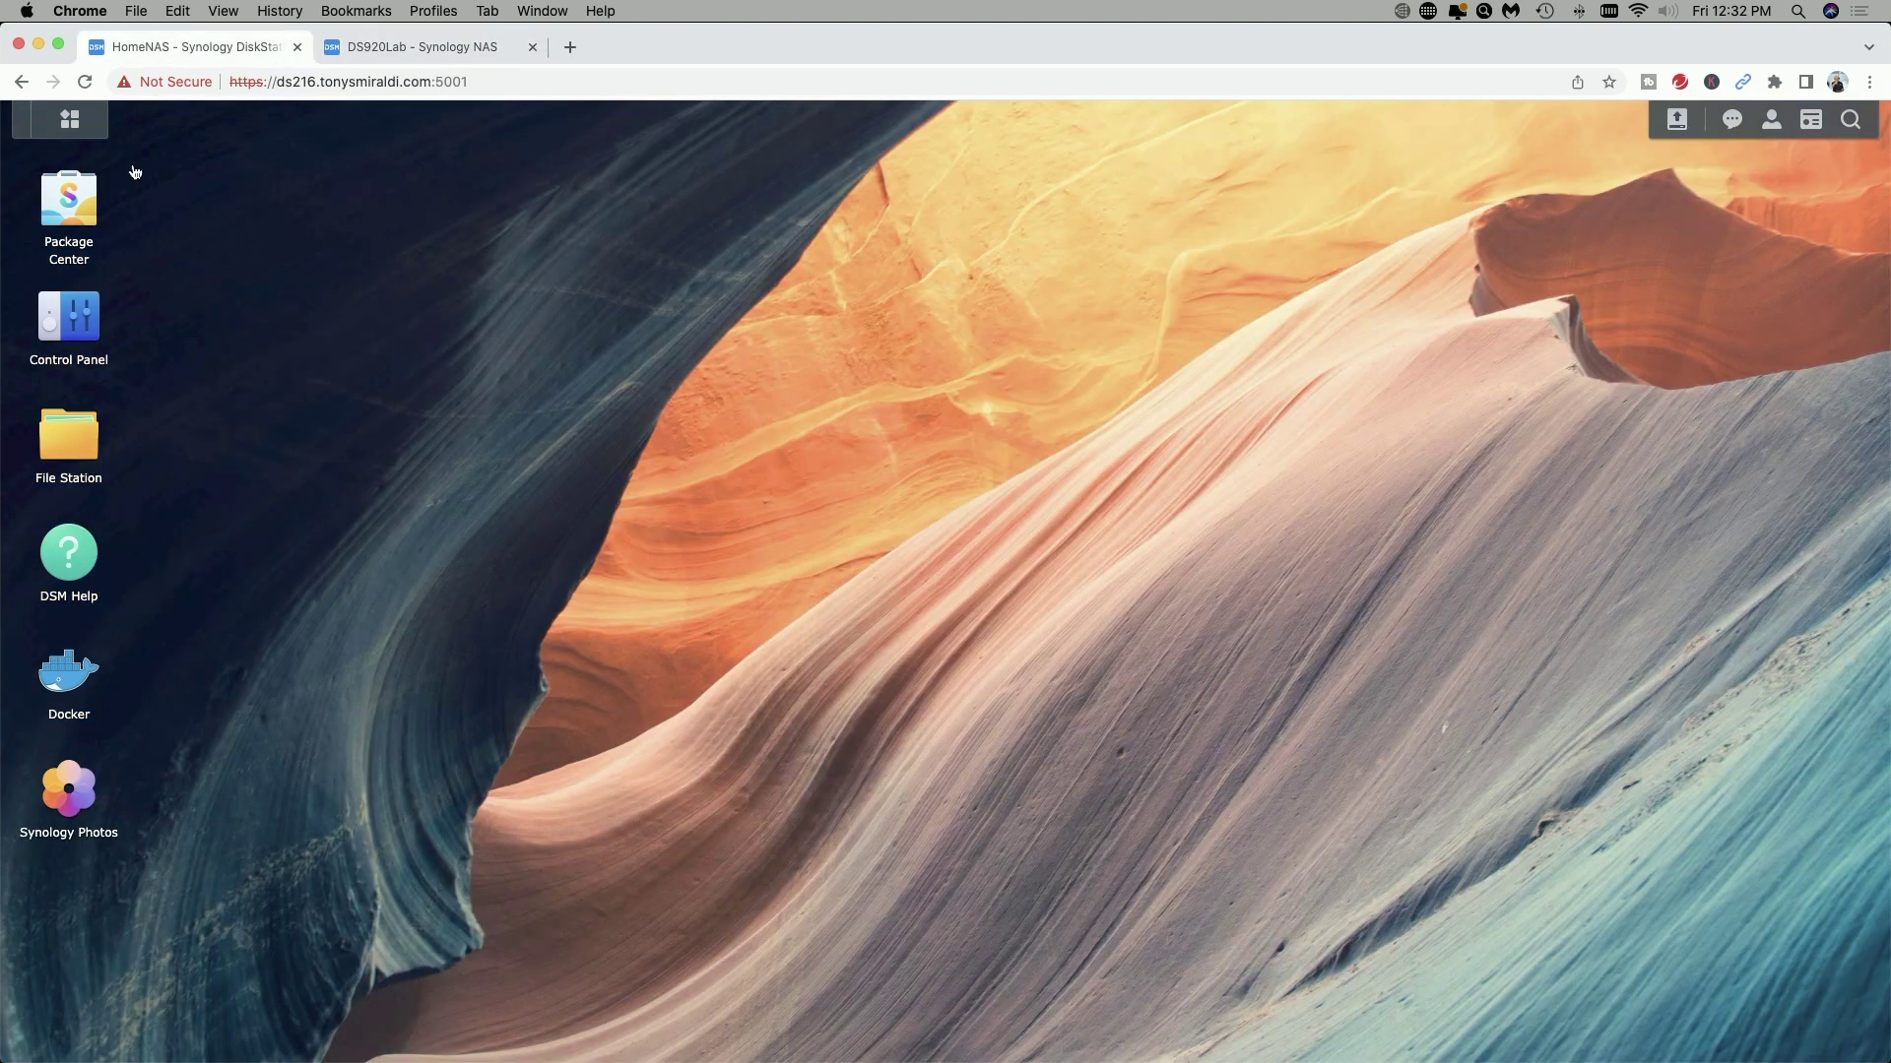
Step: Check HomeNAS's installed packages, search 'Hyper Backup' in Package Center and open it
click(83, 208)
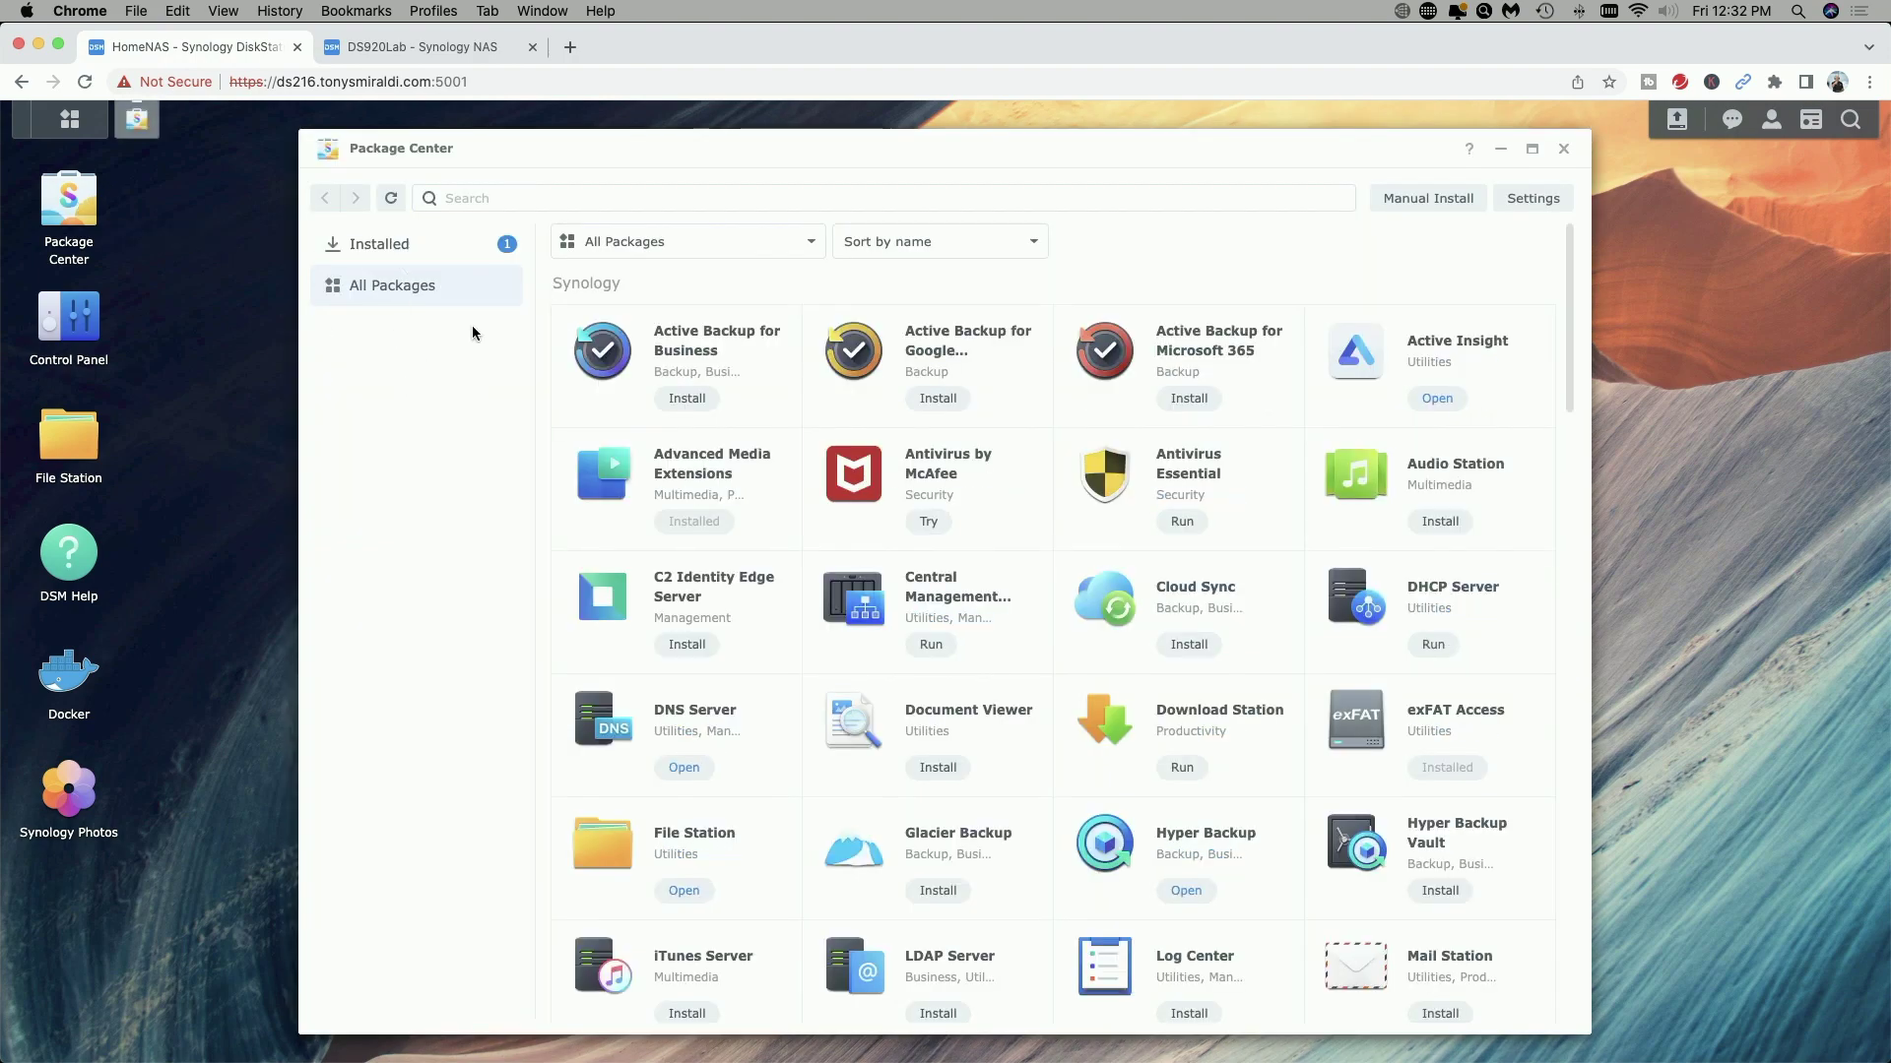
click(379, 248)
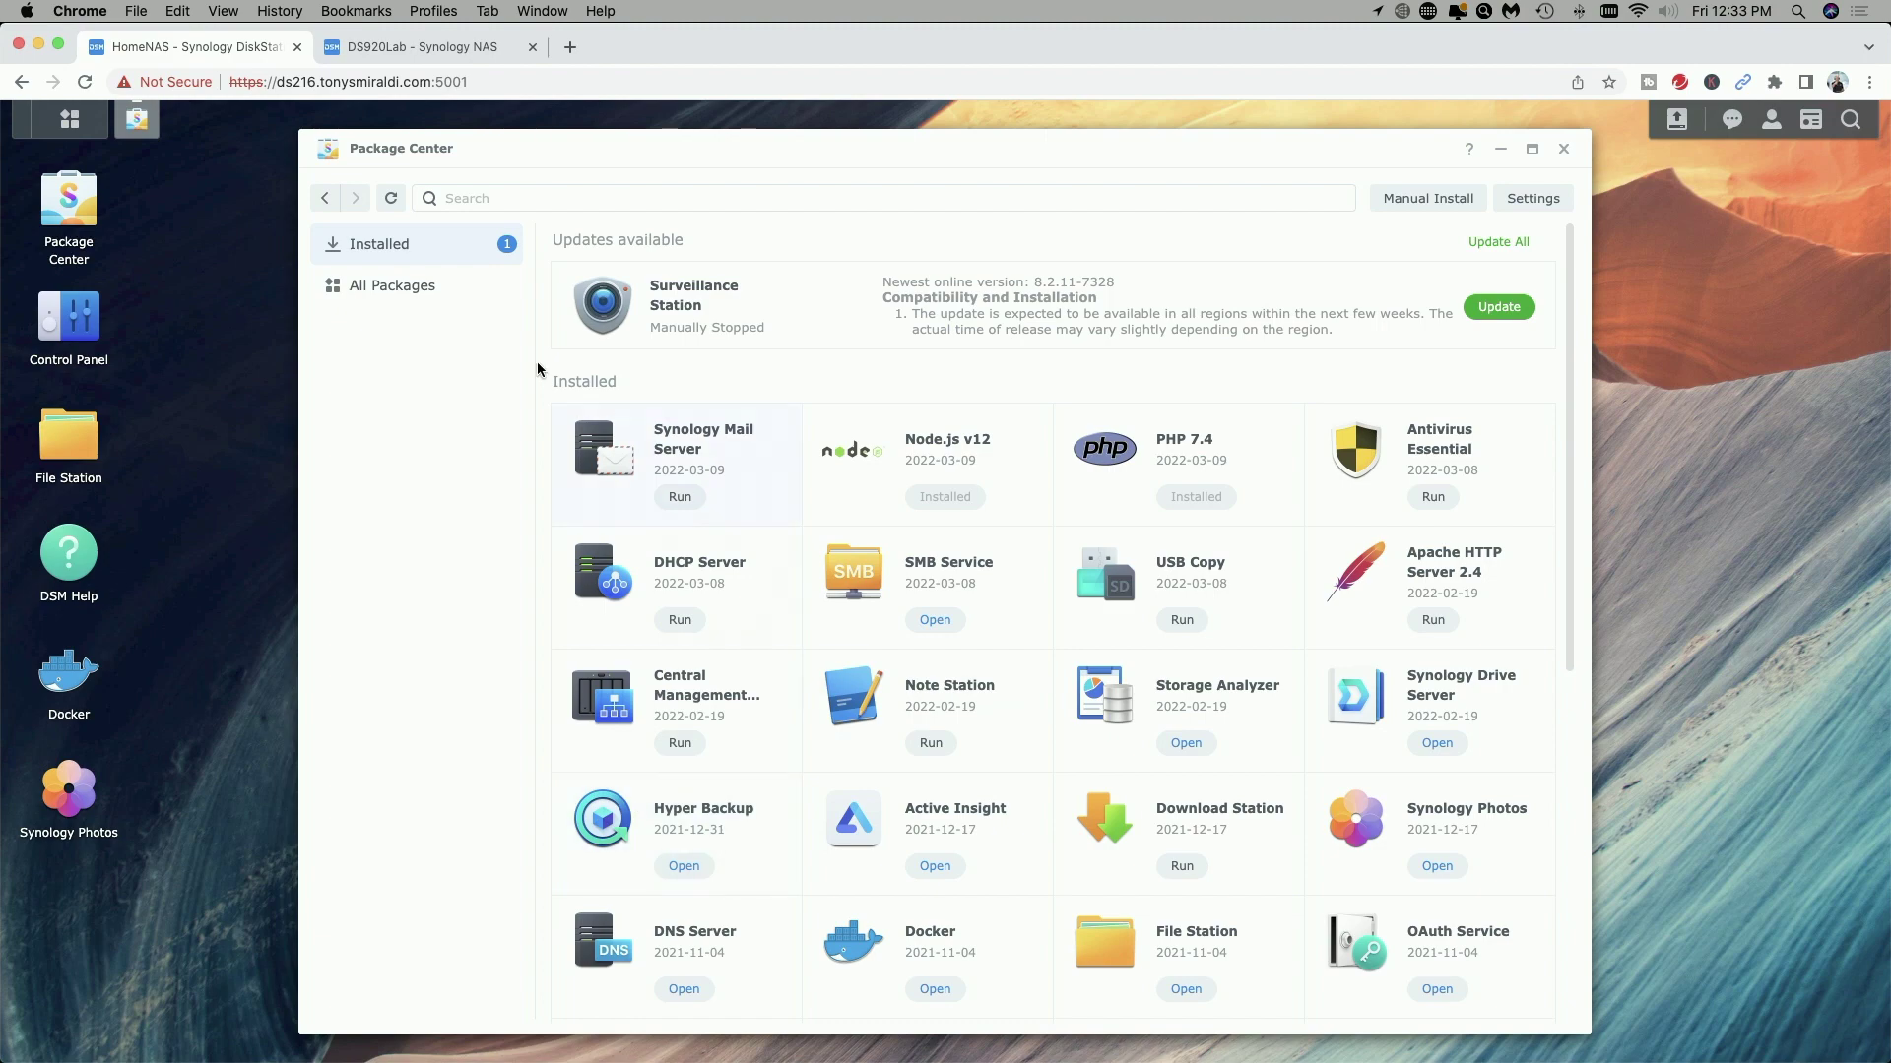
click(381, 287)
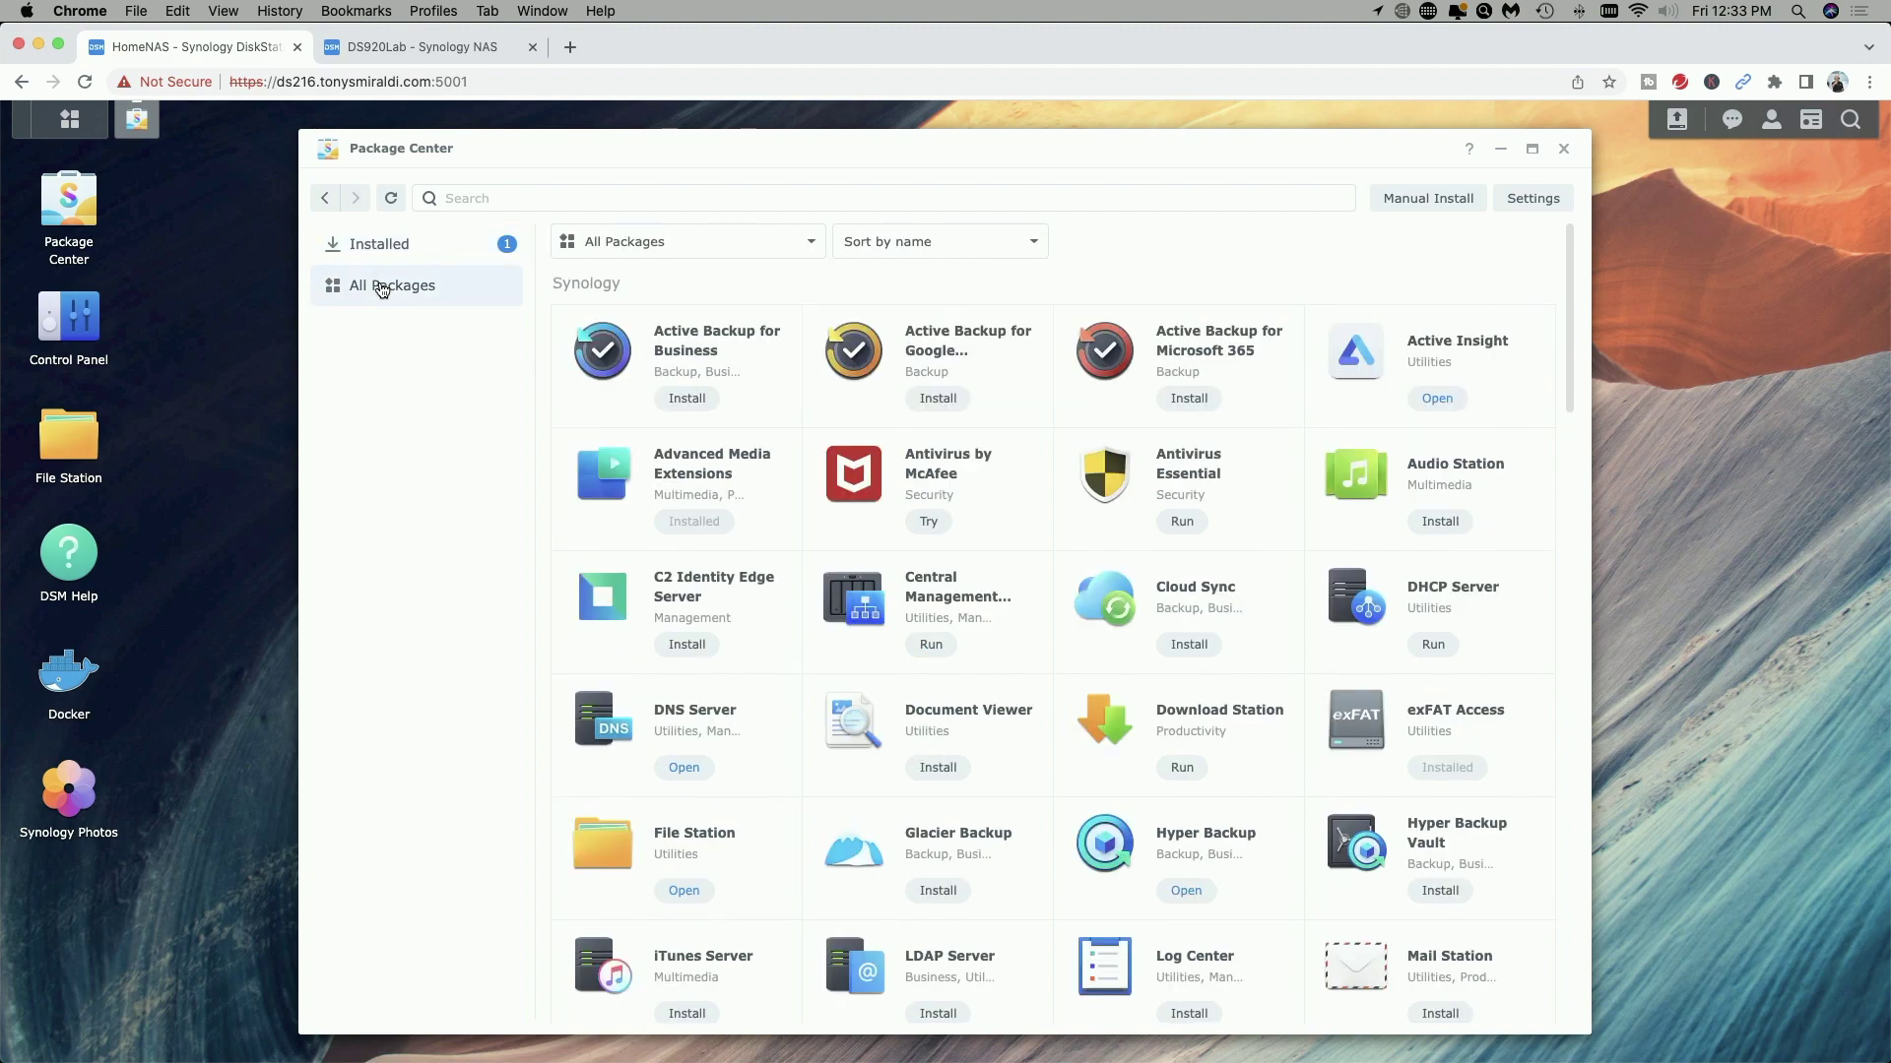
click(466, 197)
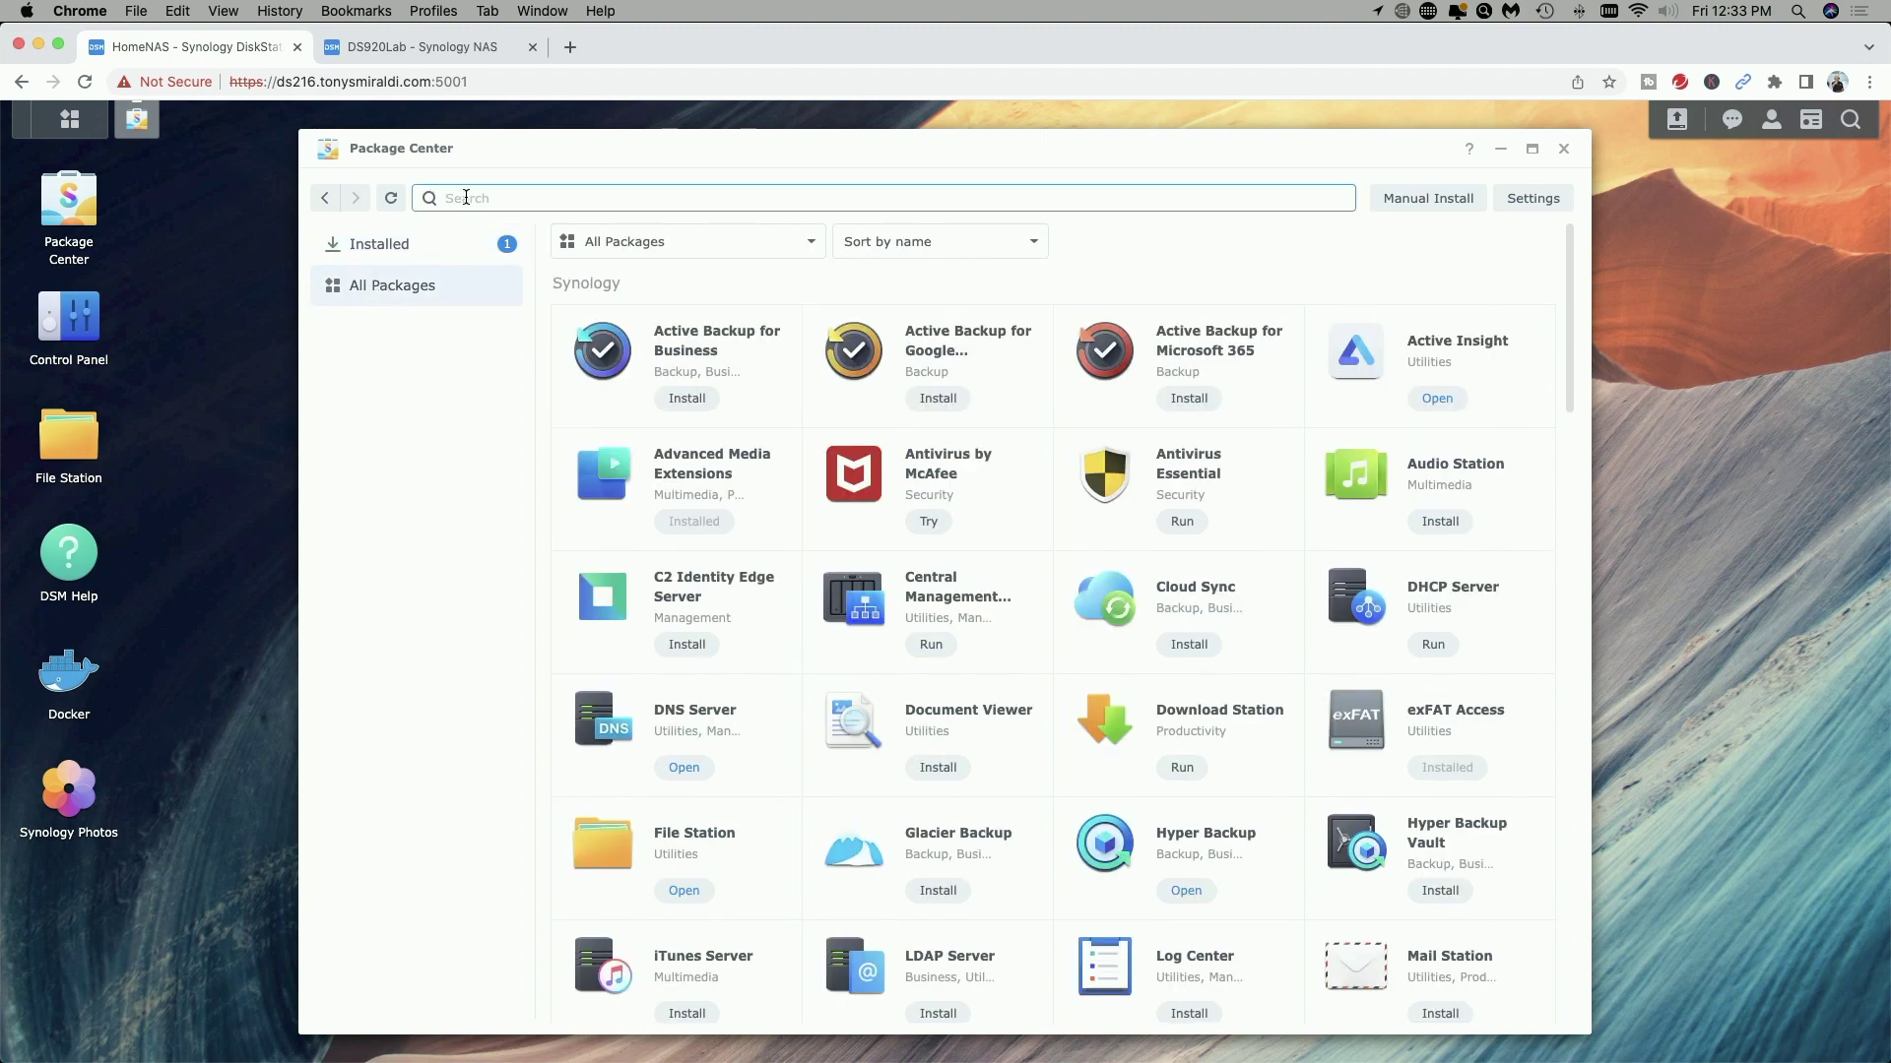
text(Hyper Backup)
key(Return)
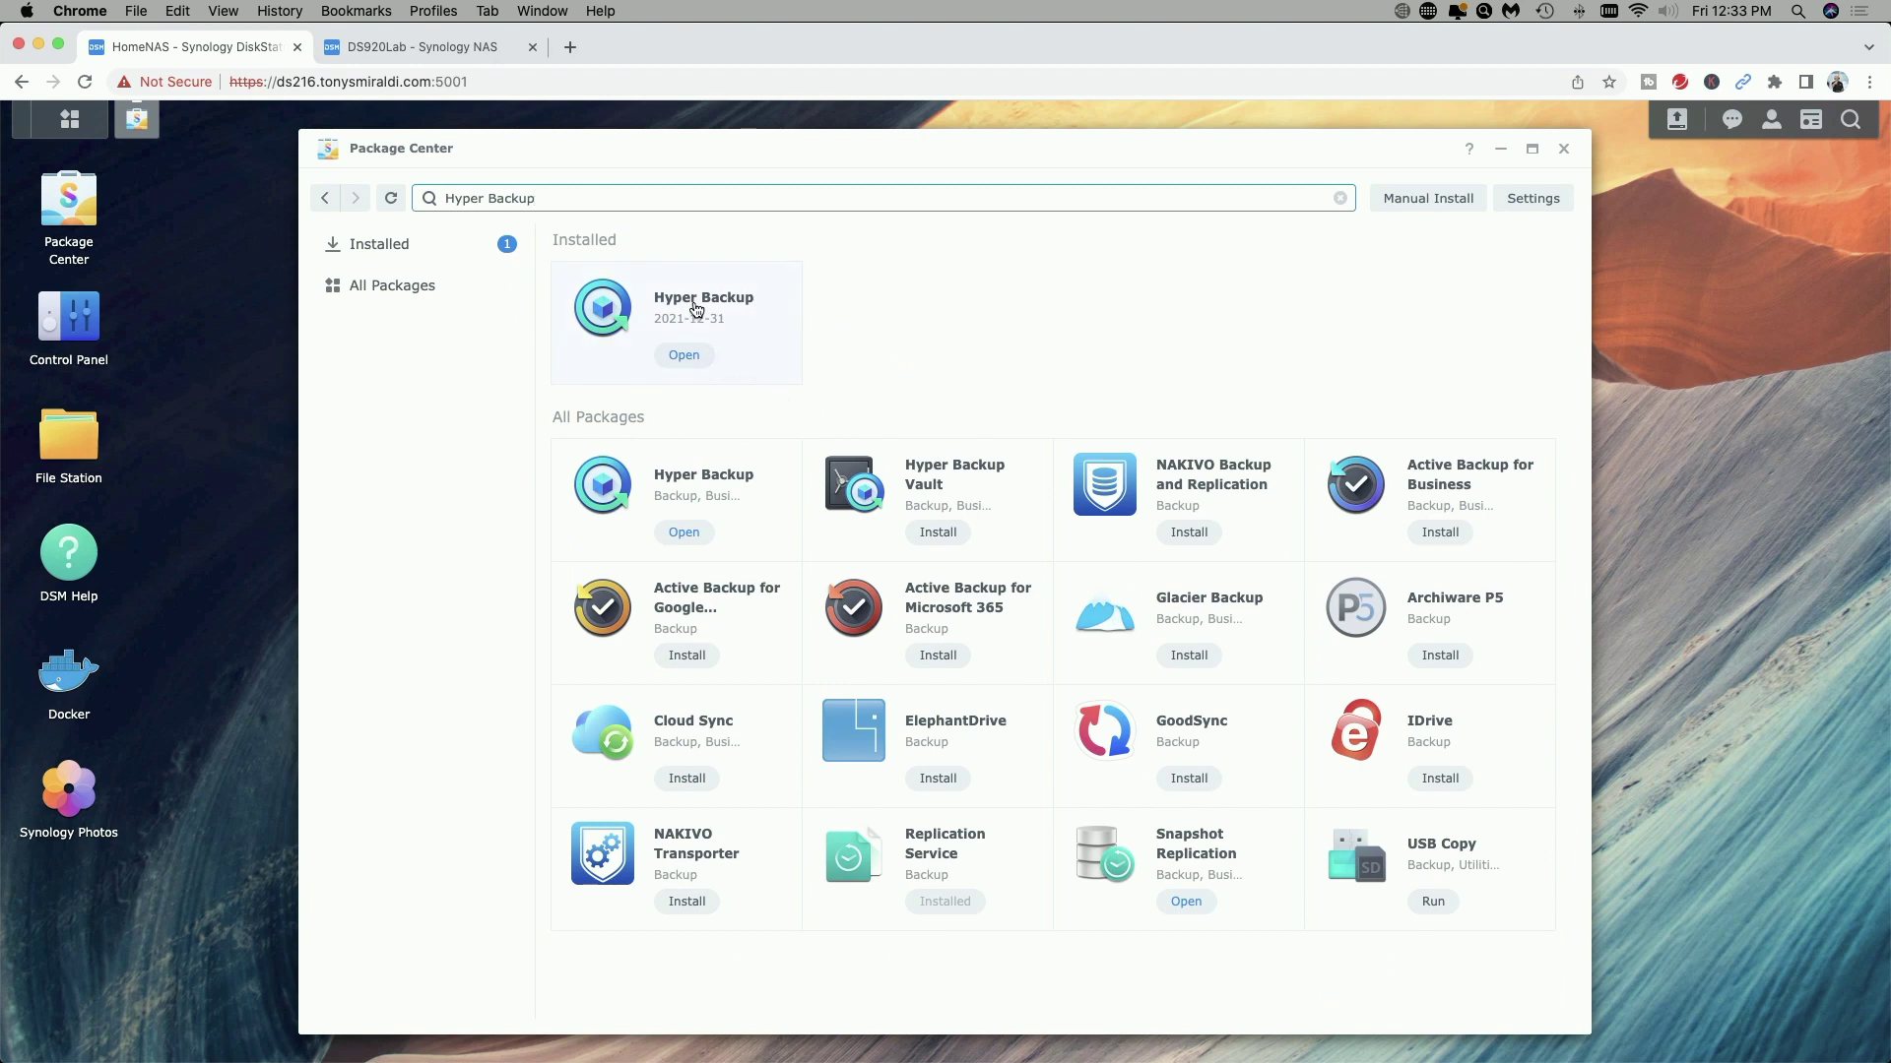
click(681, 356)
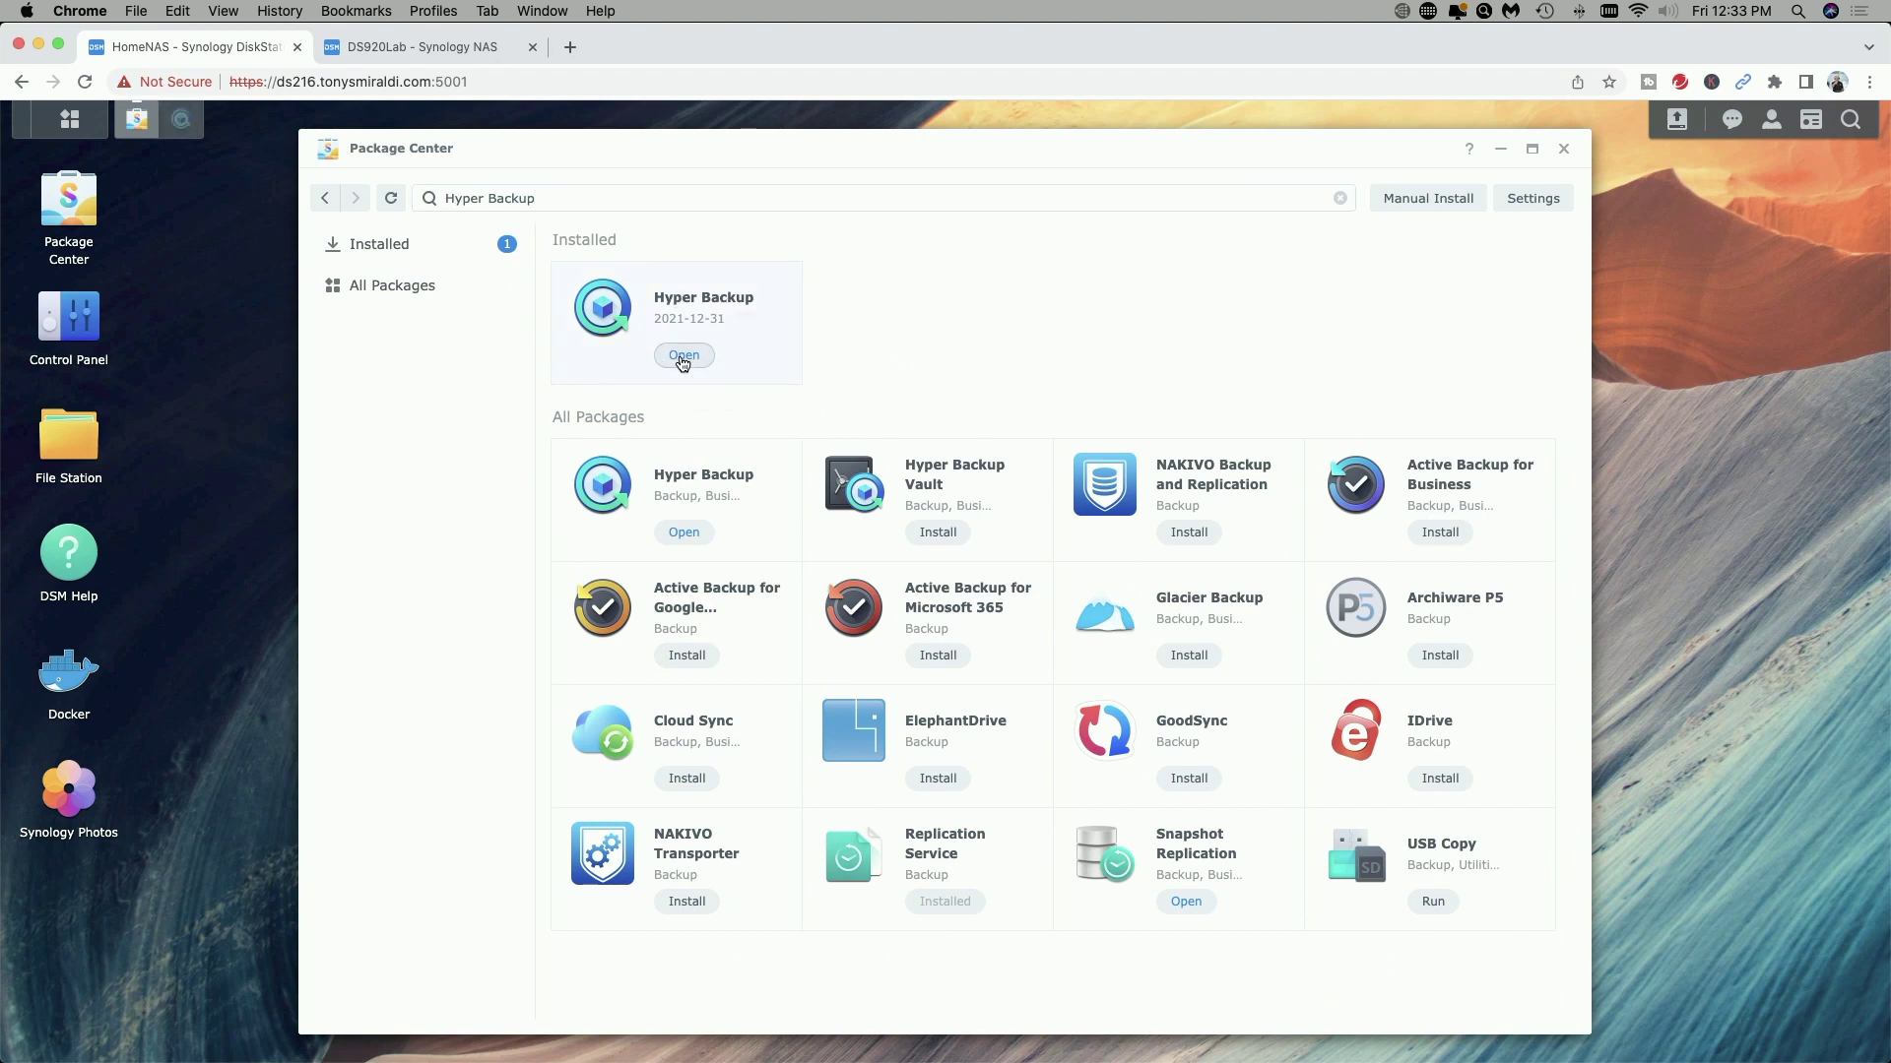
Step: Create a new Data backup task in Hyper Backup with Remote NAS device as destination
click(1563, 149)
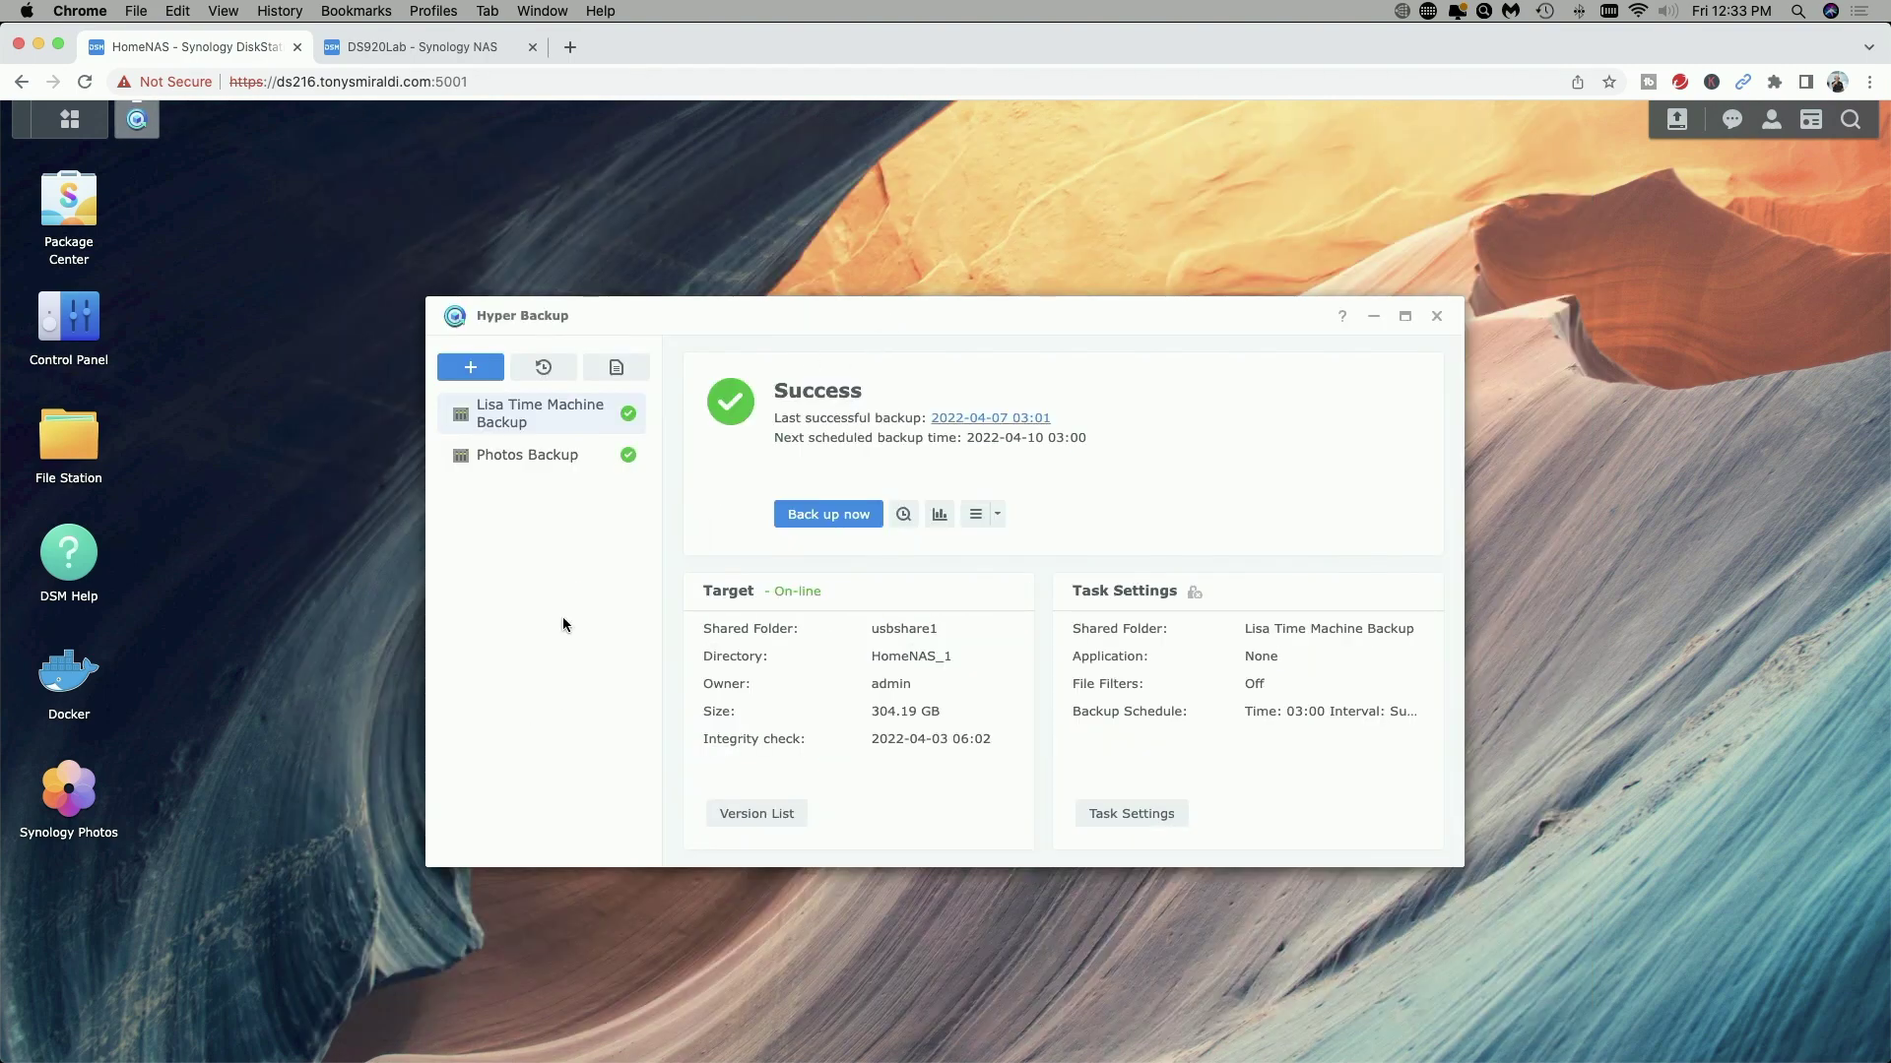
click(472, 371)
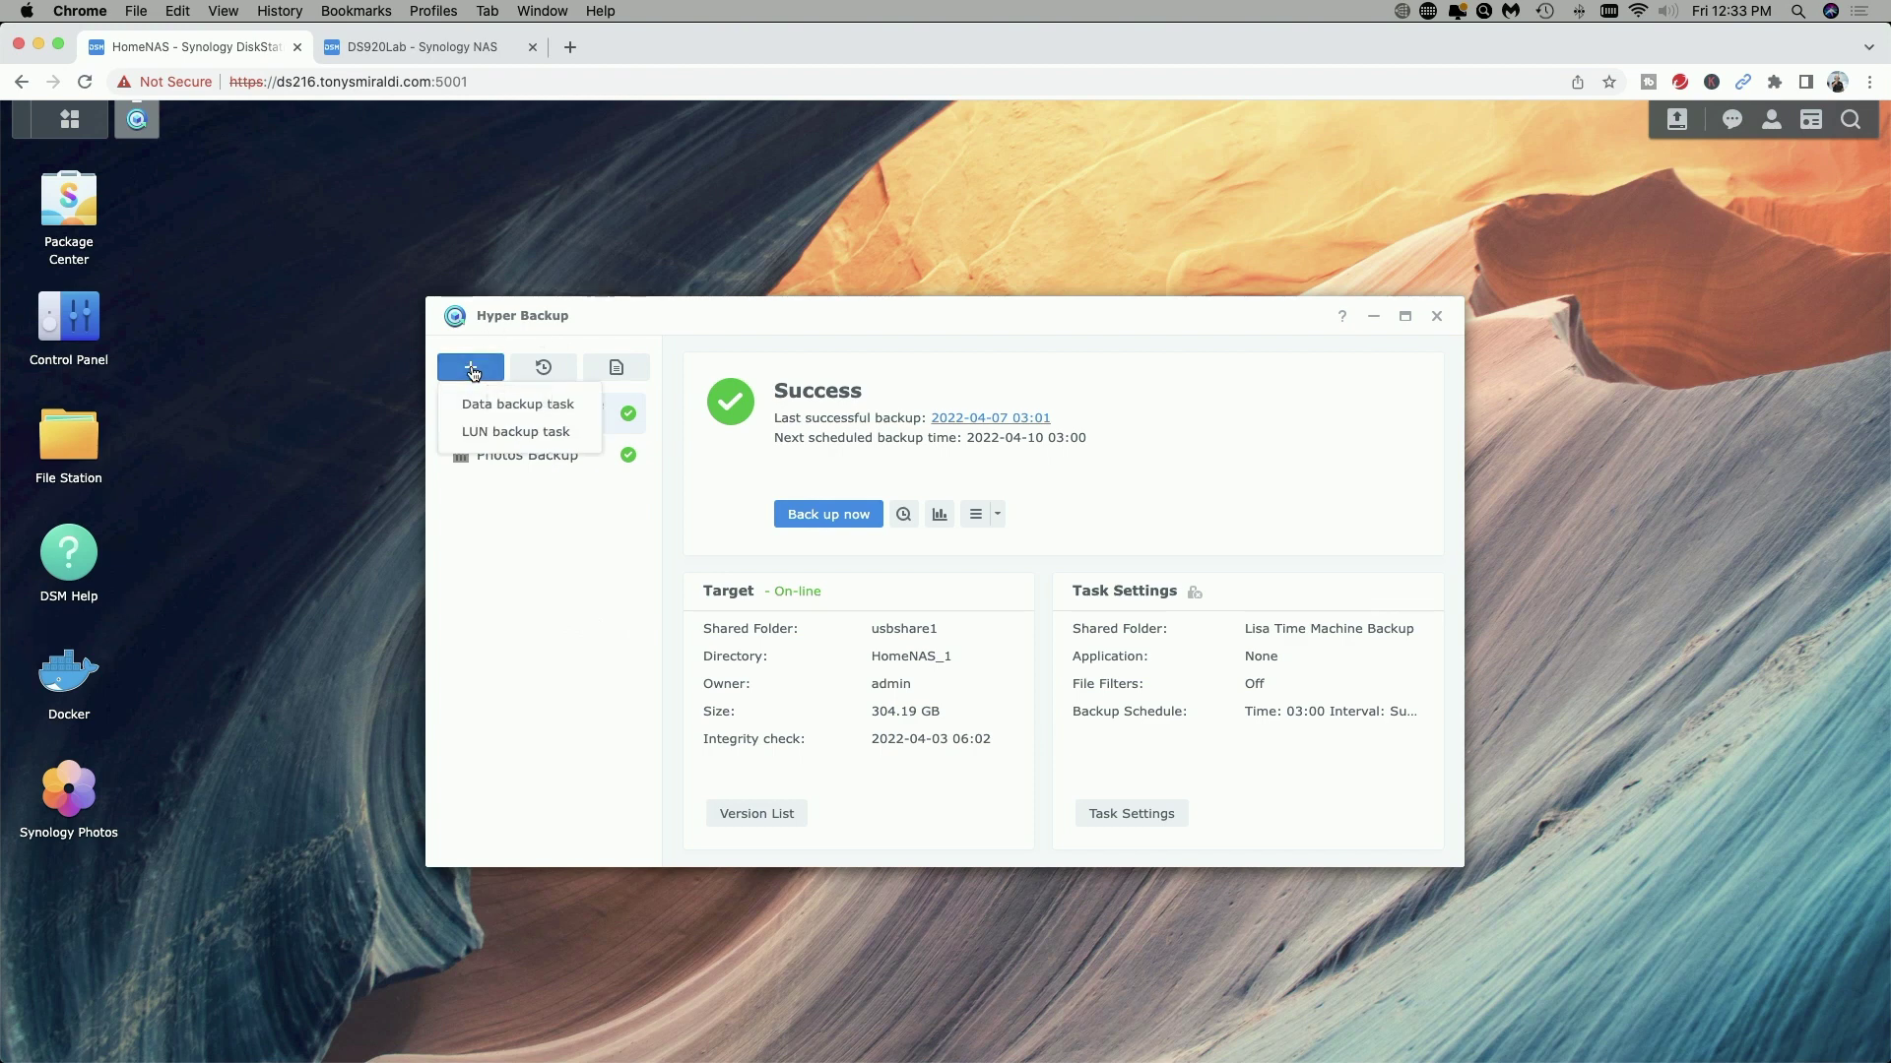
click(531, 411)
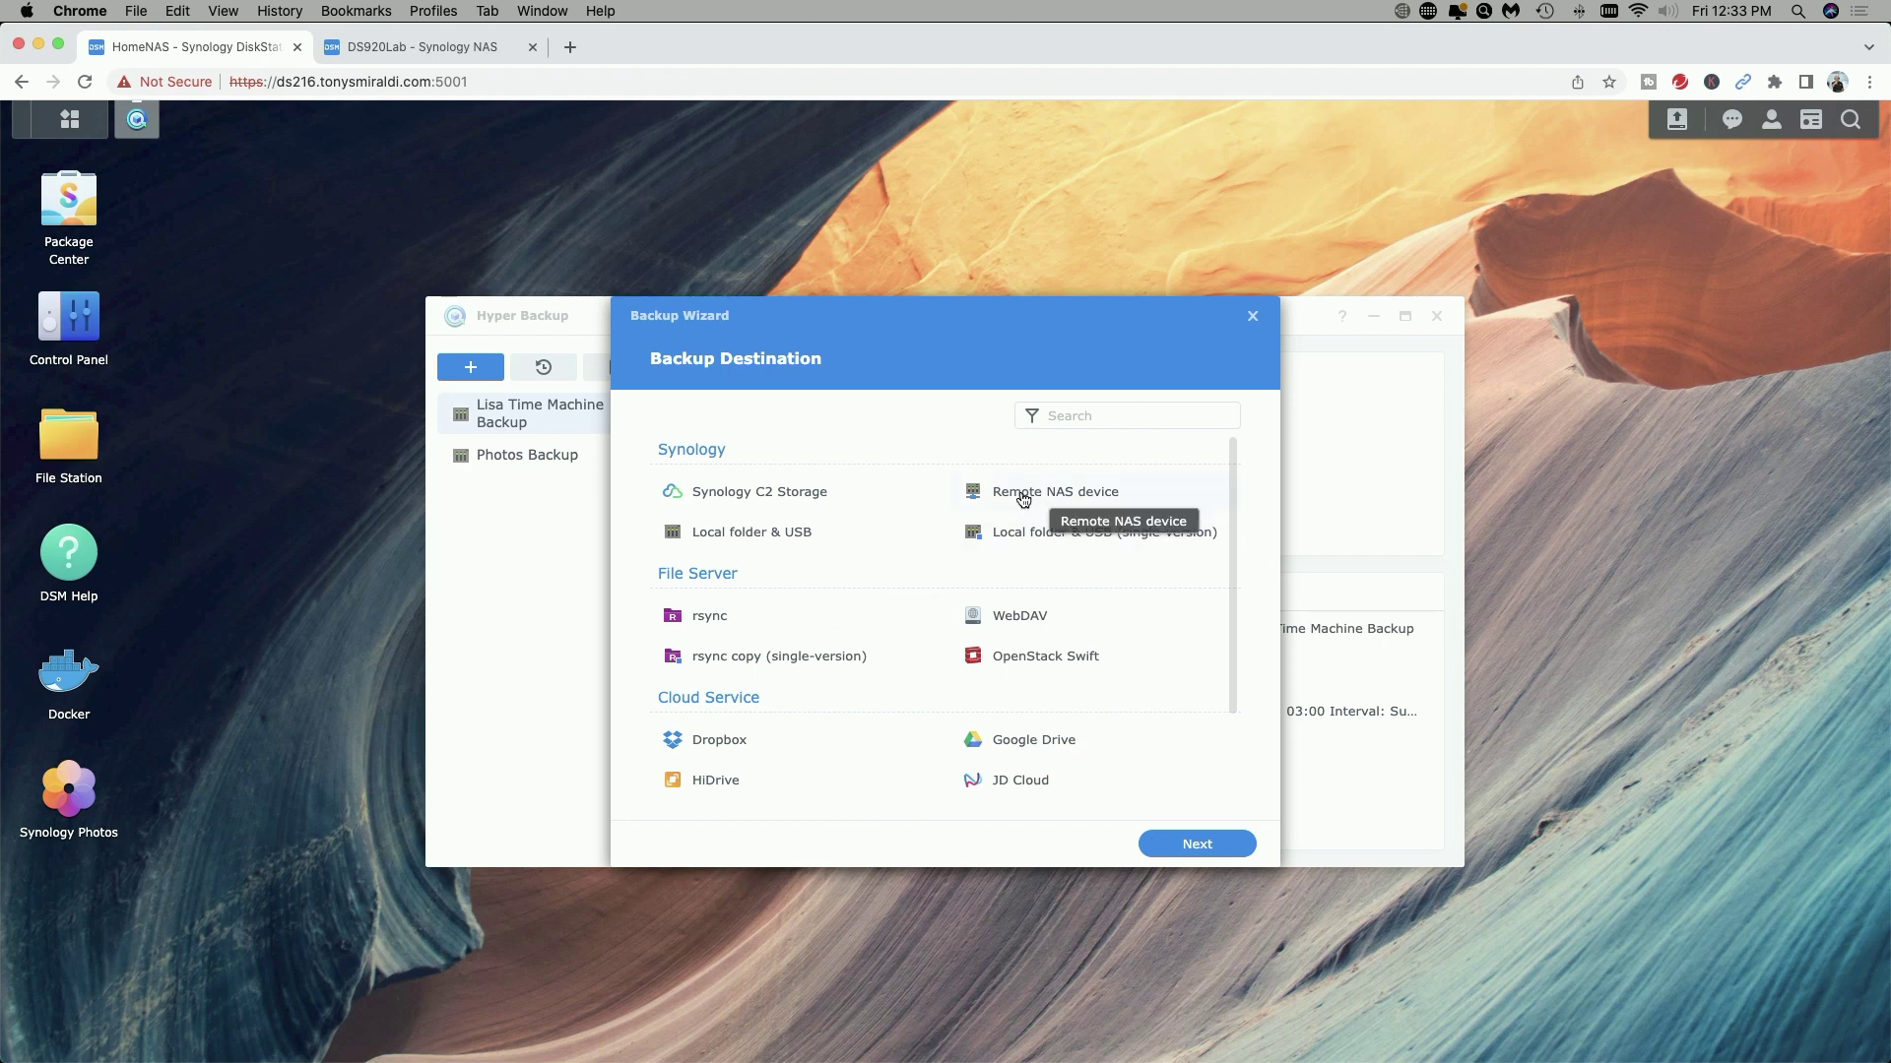
click(1023, 500)
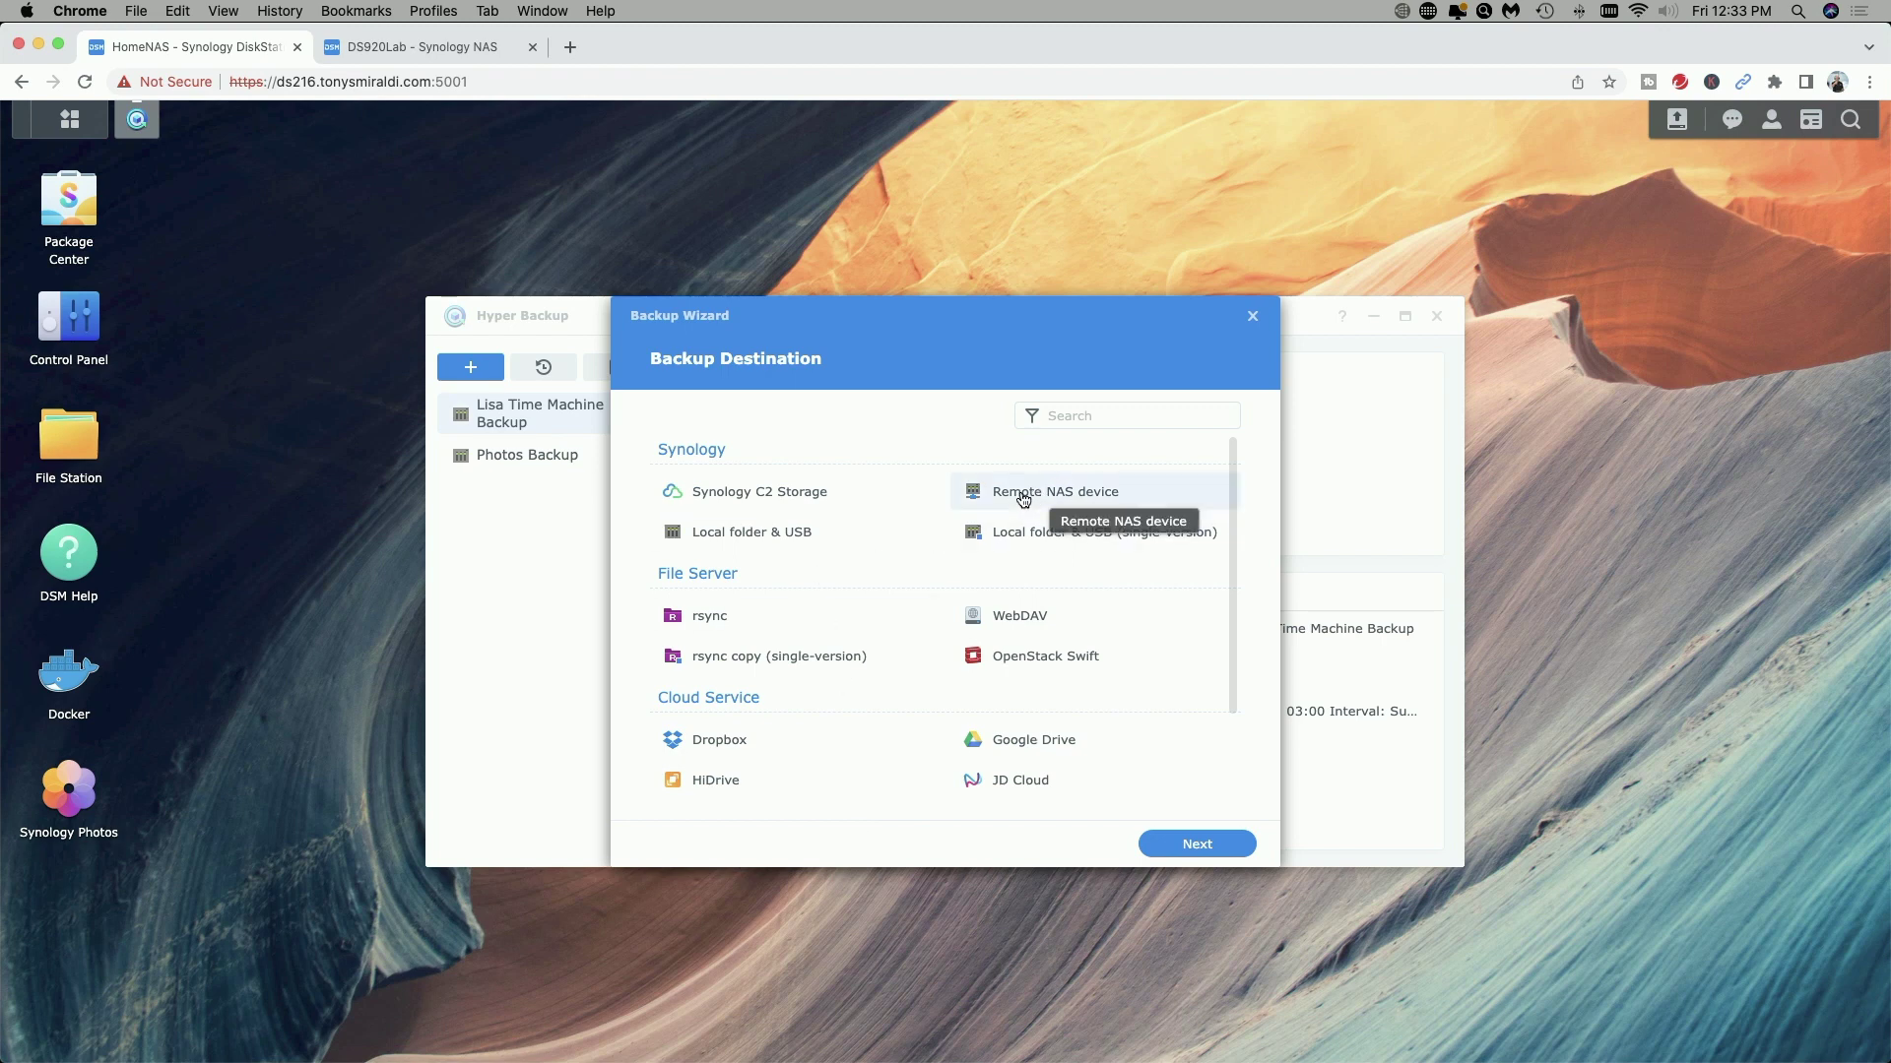
Step: Choose DS920Lab as the destination server, turn transfer encryption on and trust its certificate
click(1193, 845)
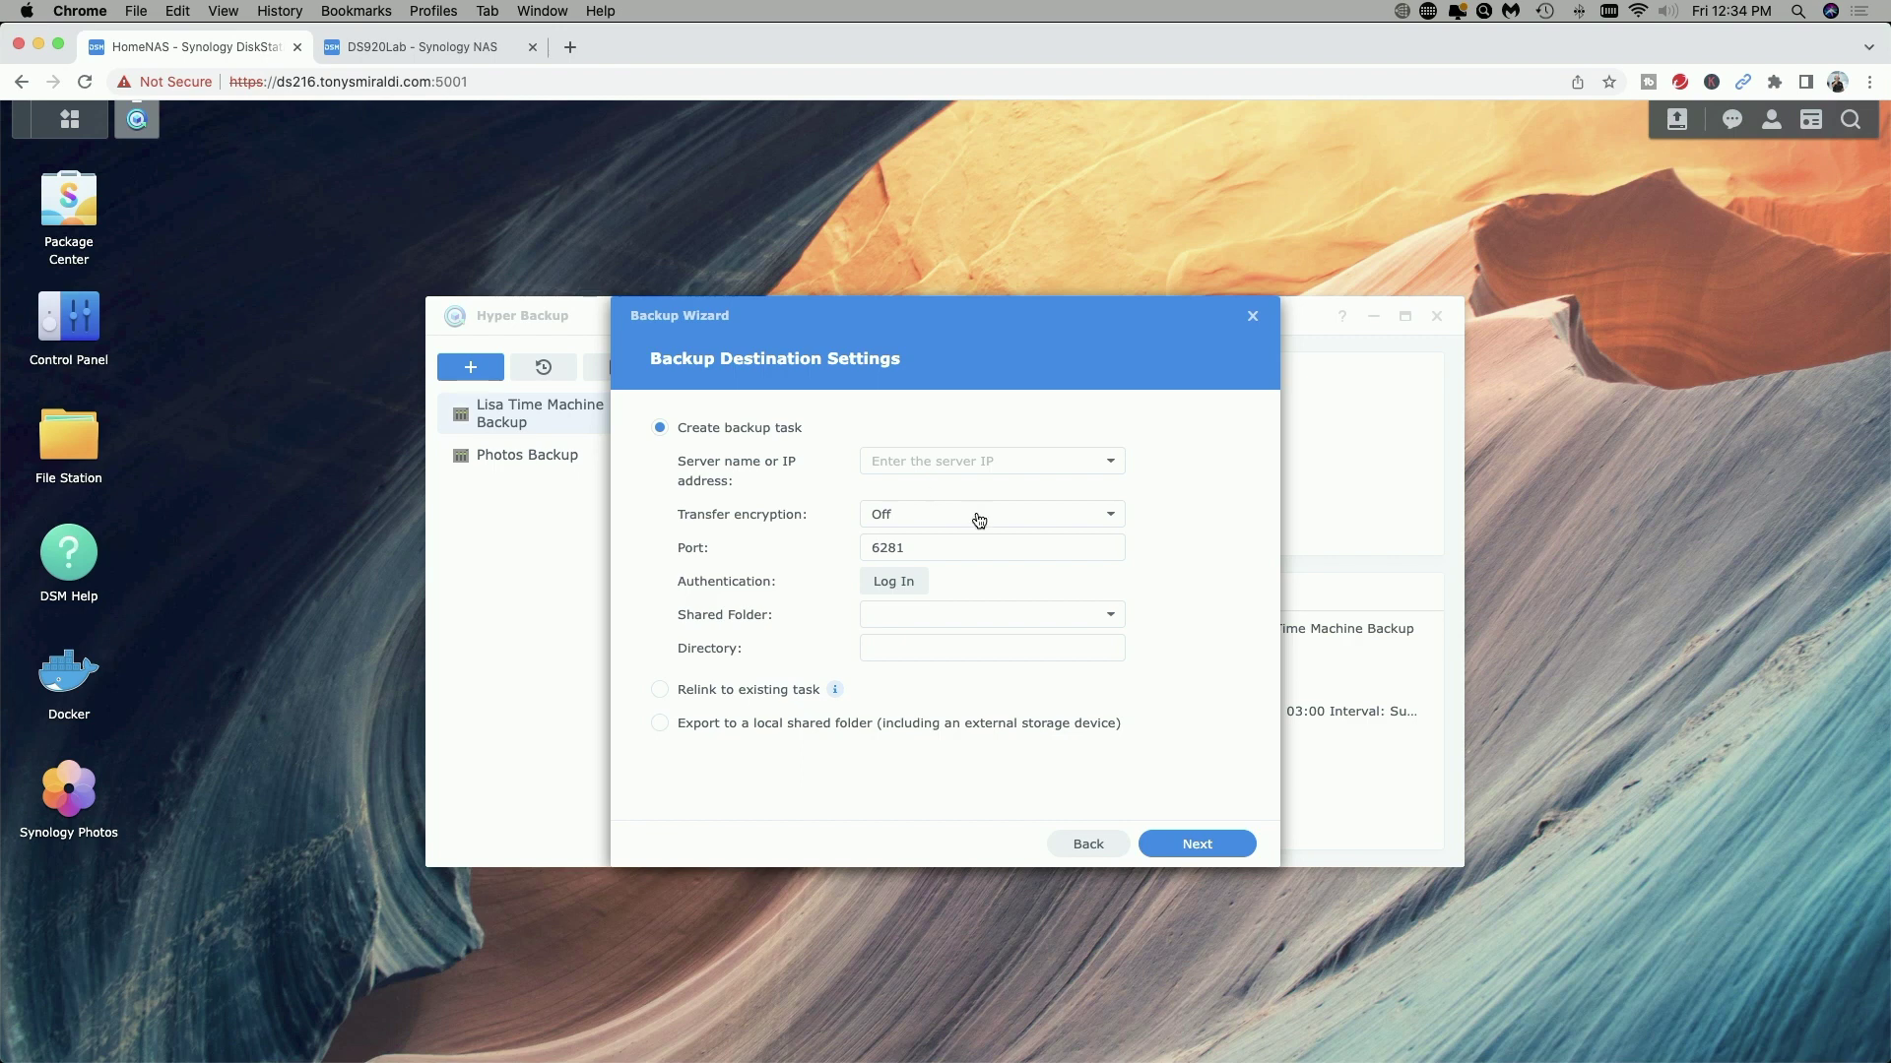
click(1113, 465)
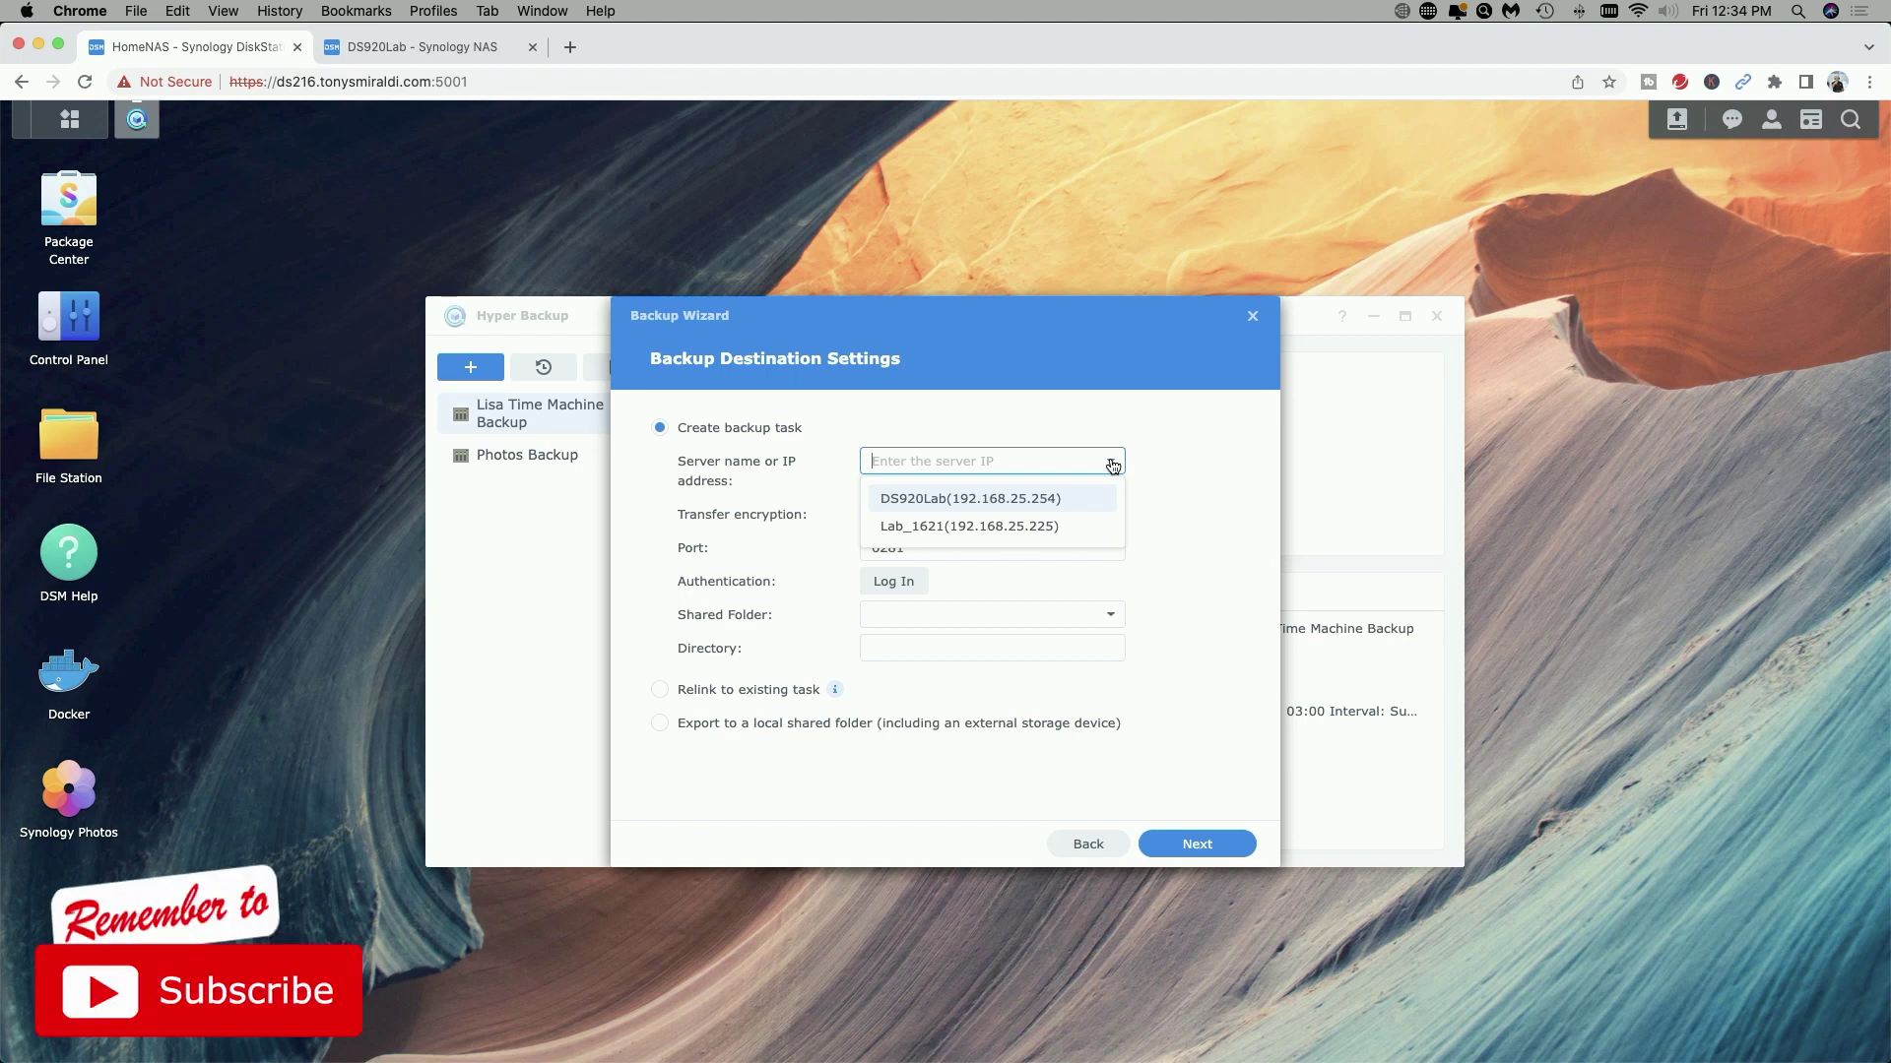
click(959, 498)
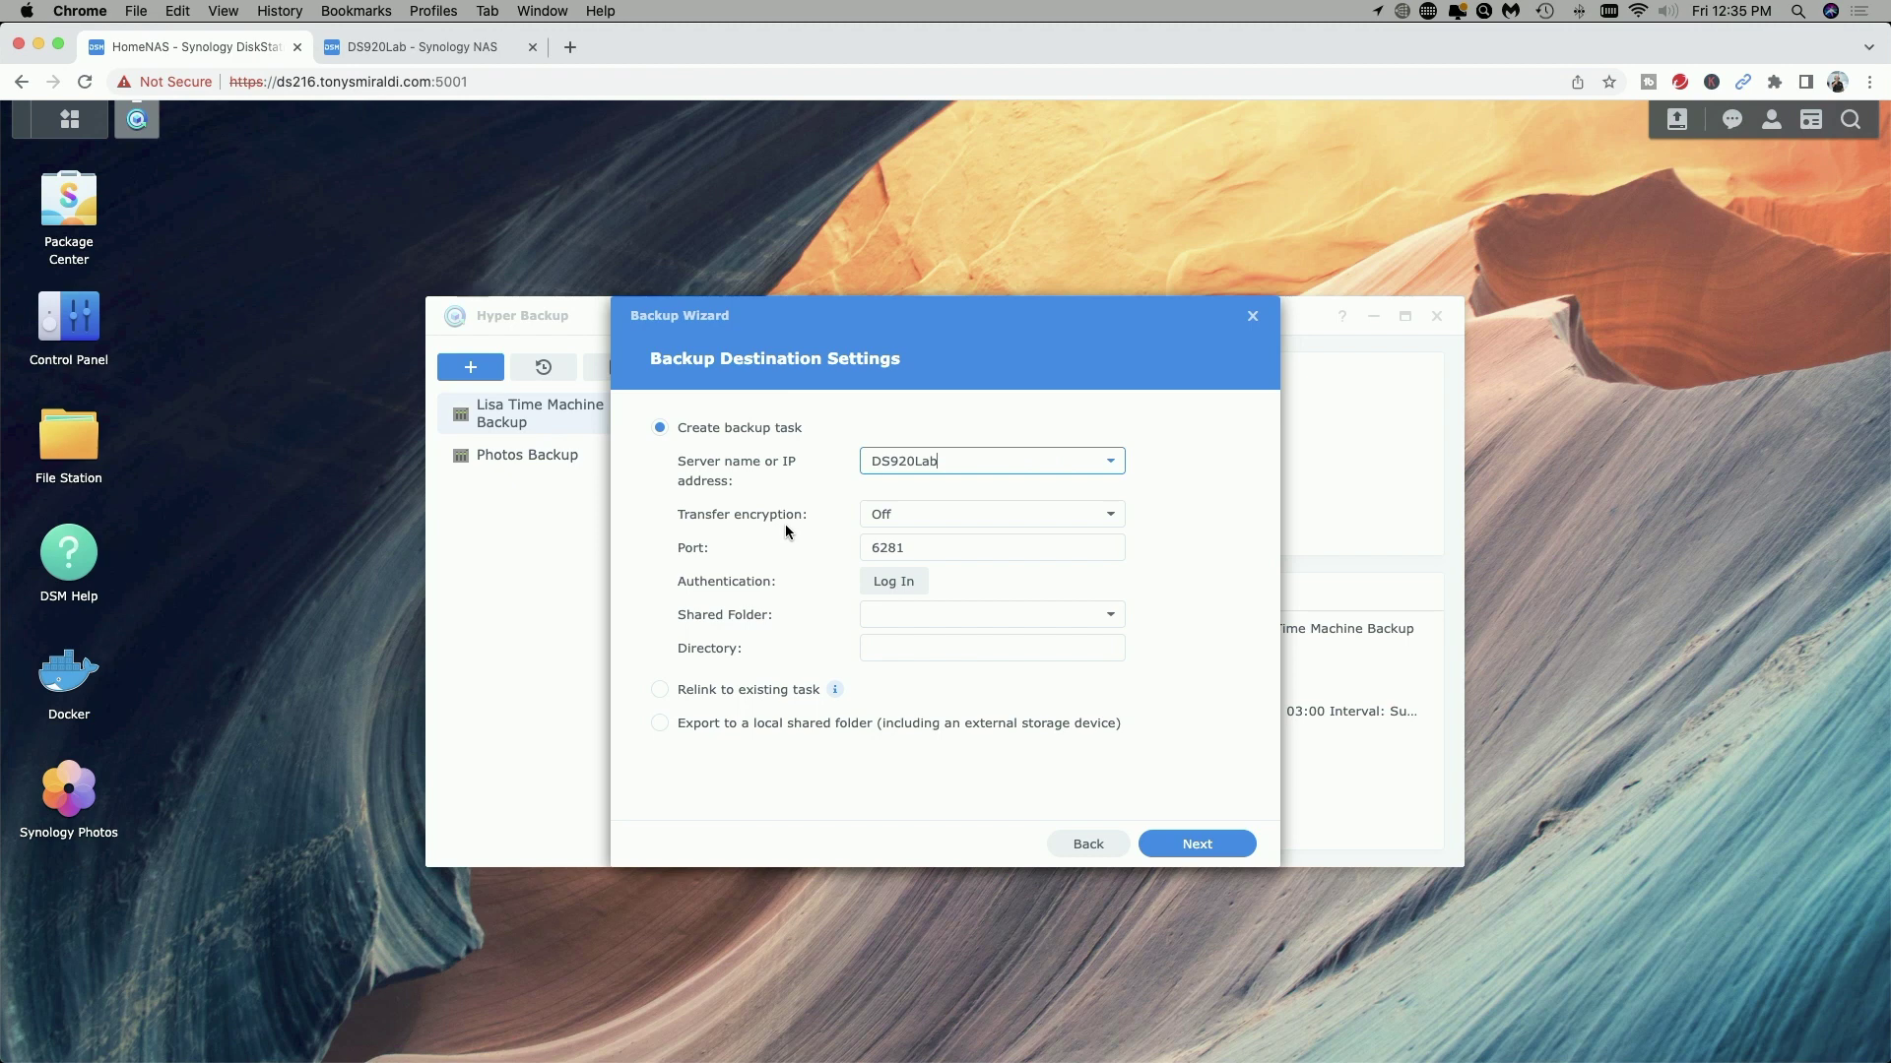
click(1110, 514)
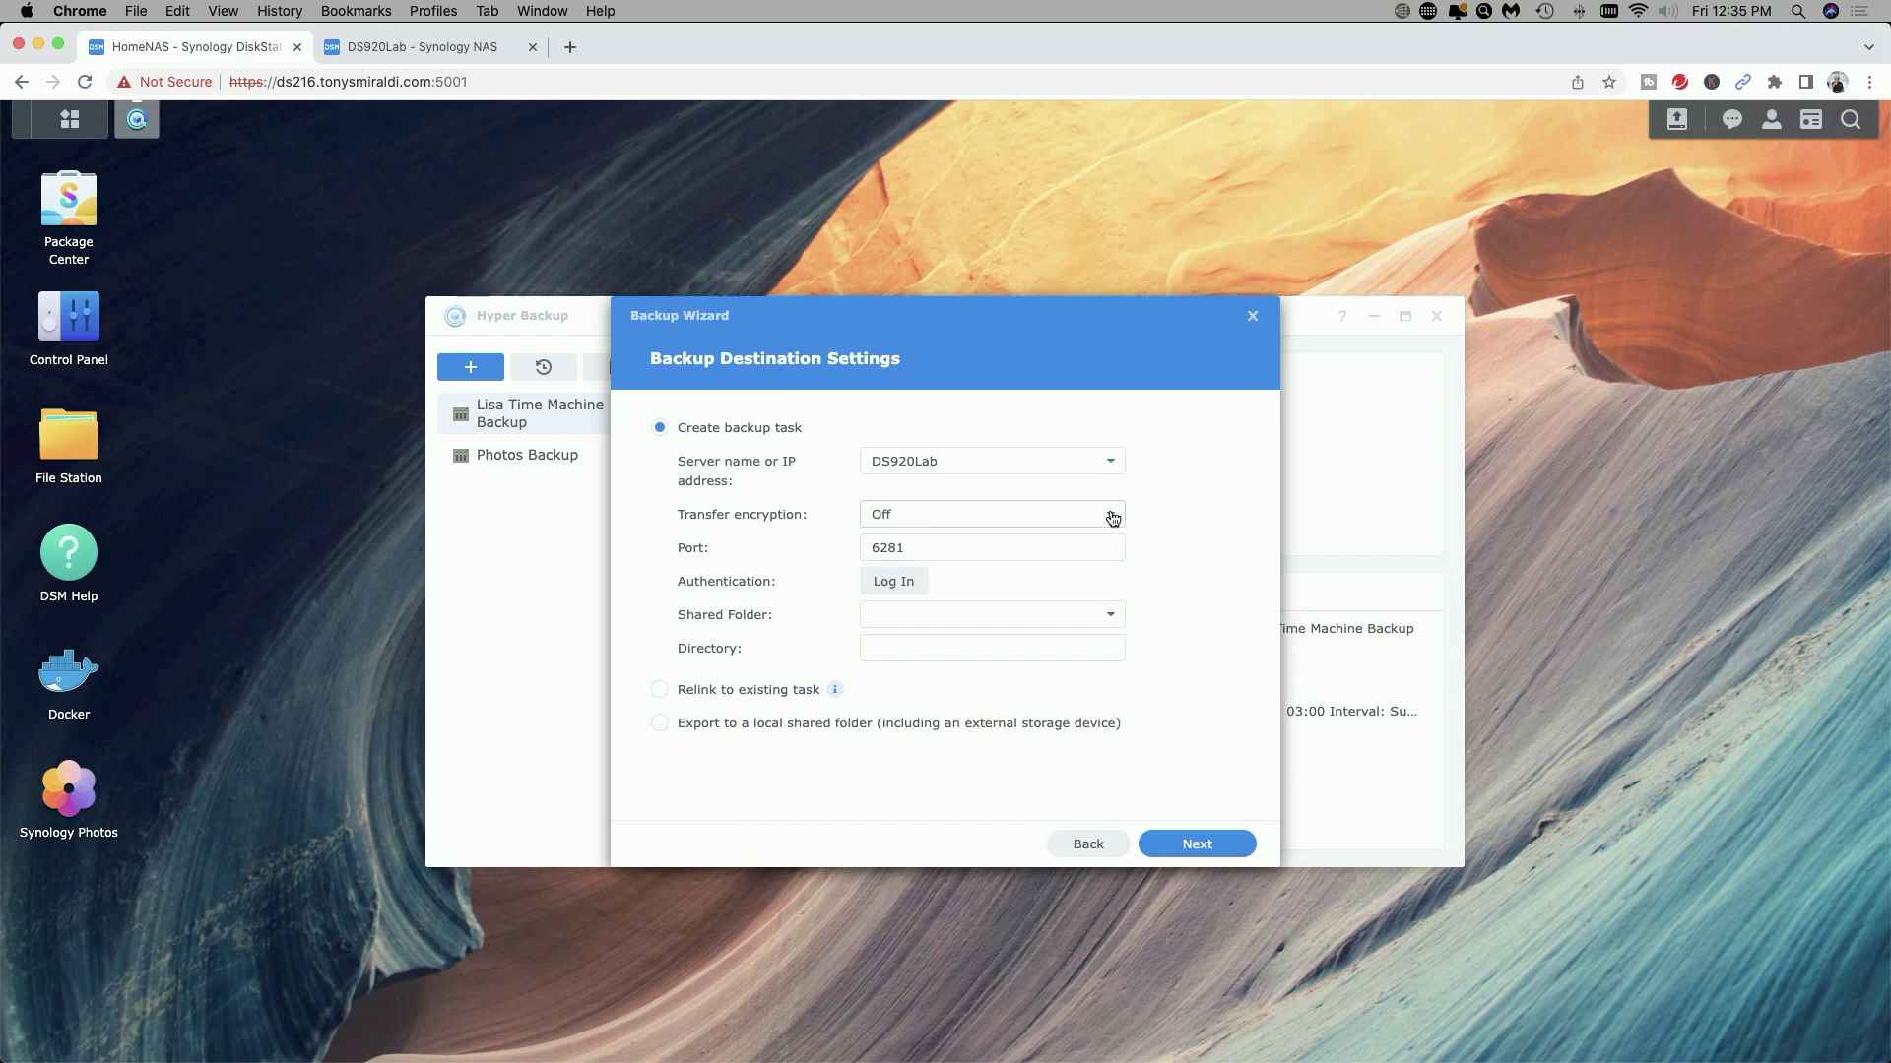
click(955, 552)
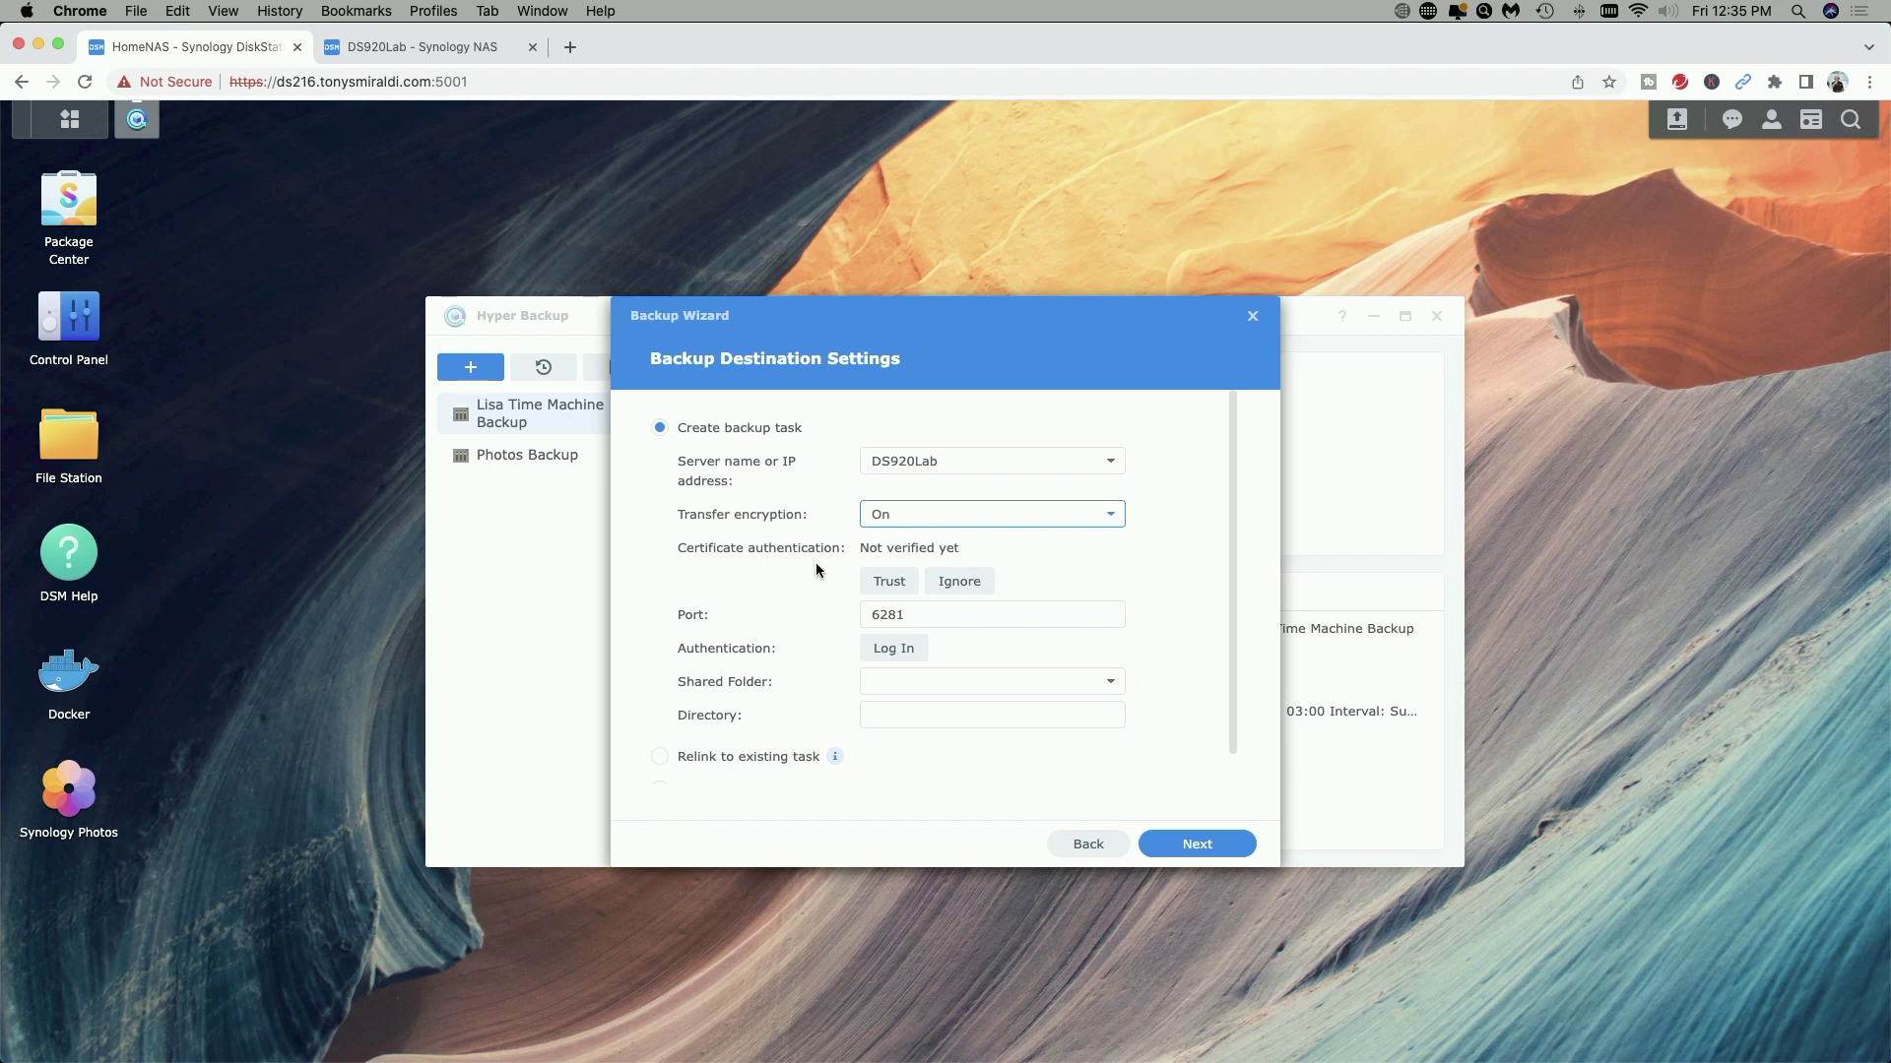
click(884, 582)
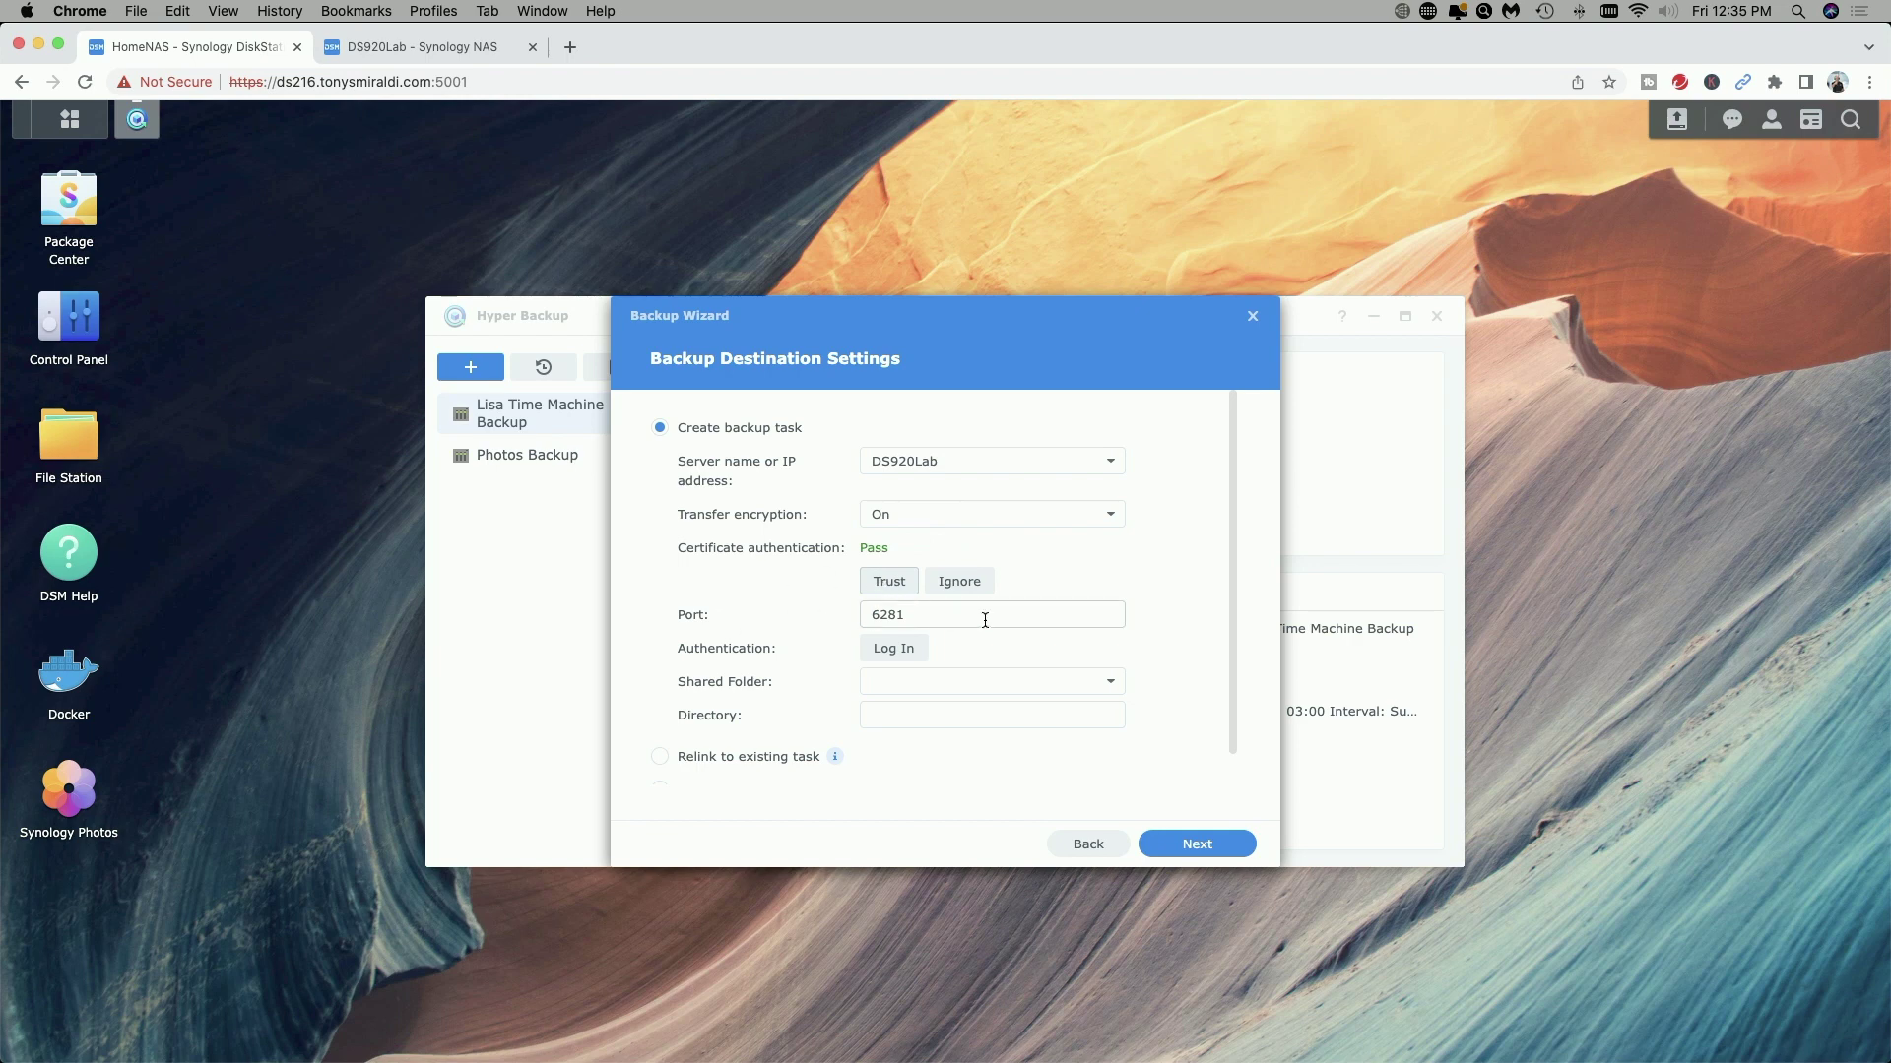
Step: Log in to DS920Lab with its account username and password
click(896, 650)
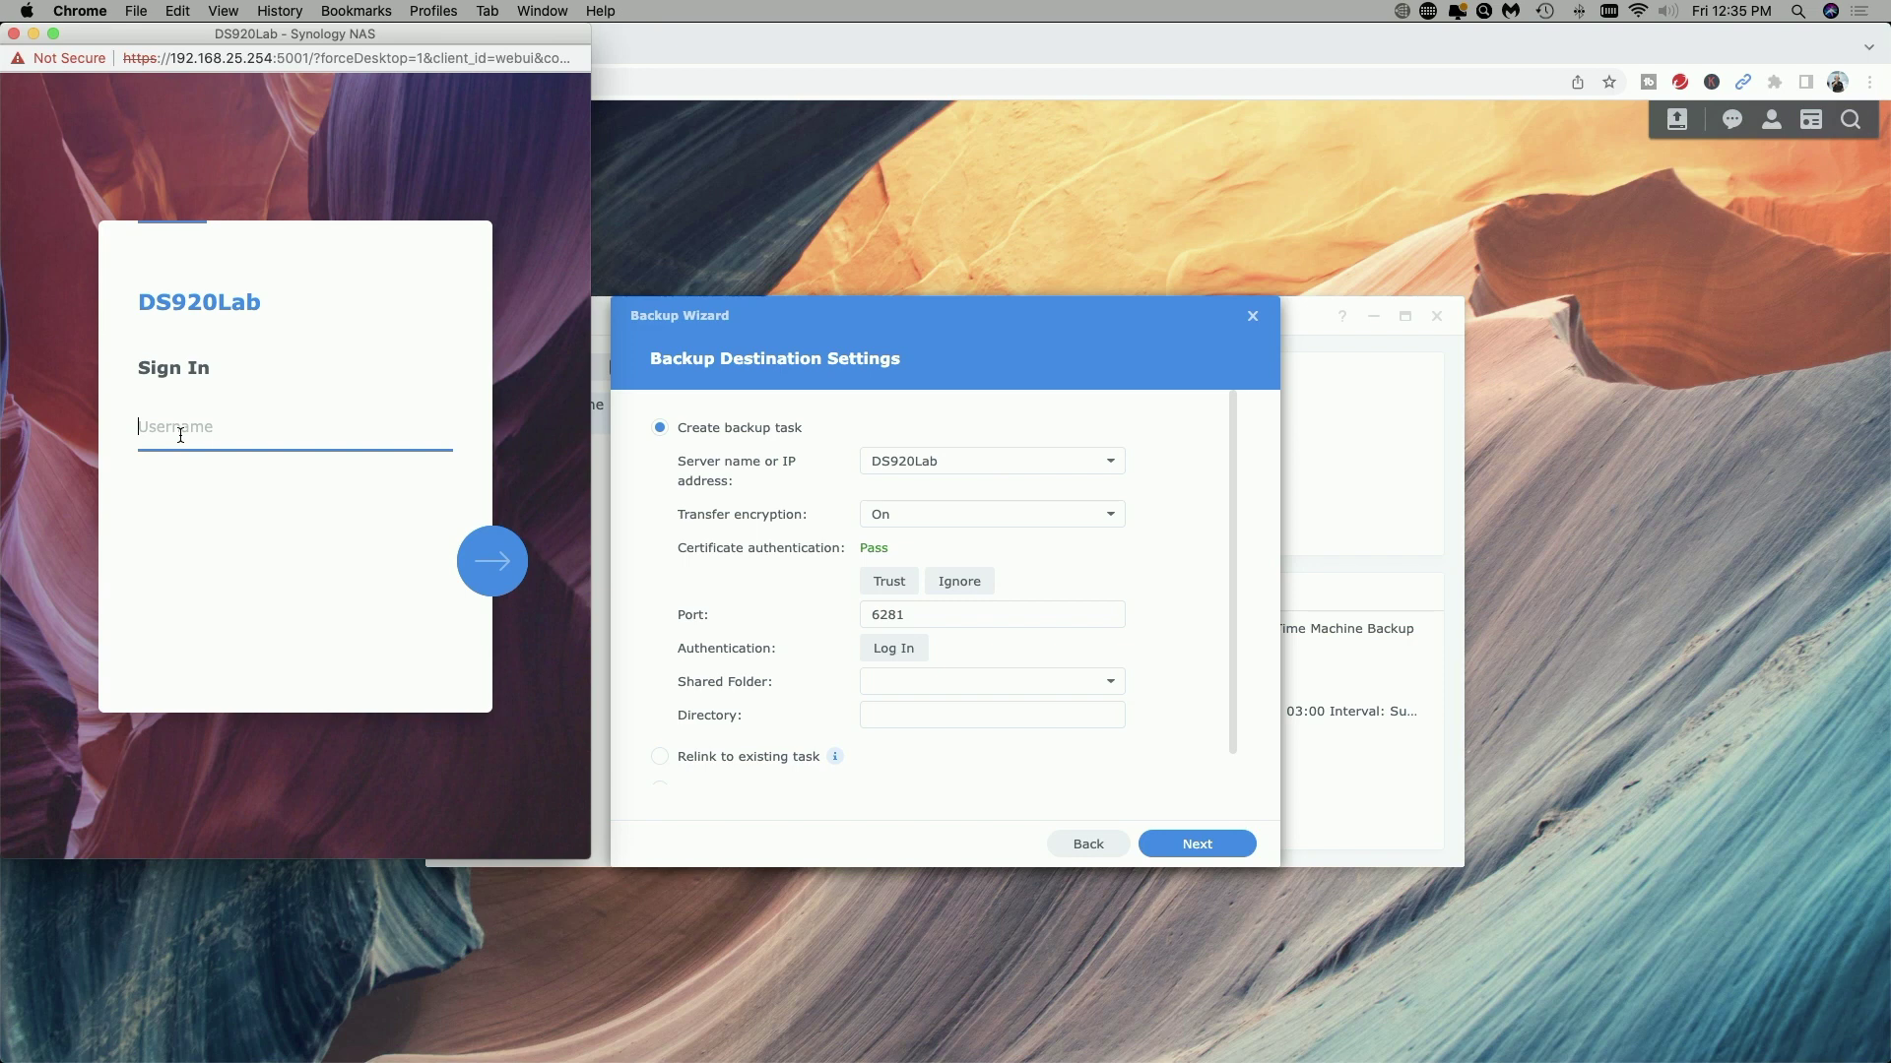
text(tonysmiraldi)
key(Return)
text(•)
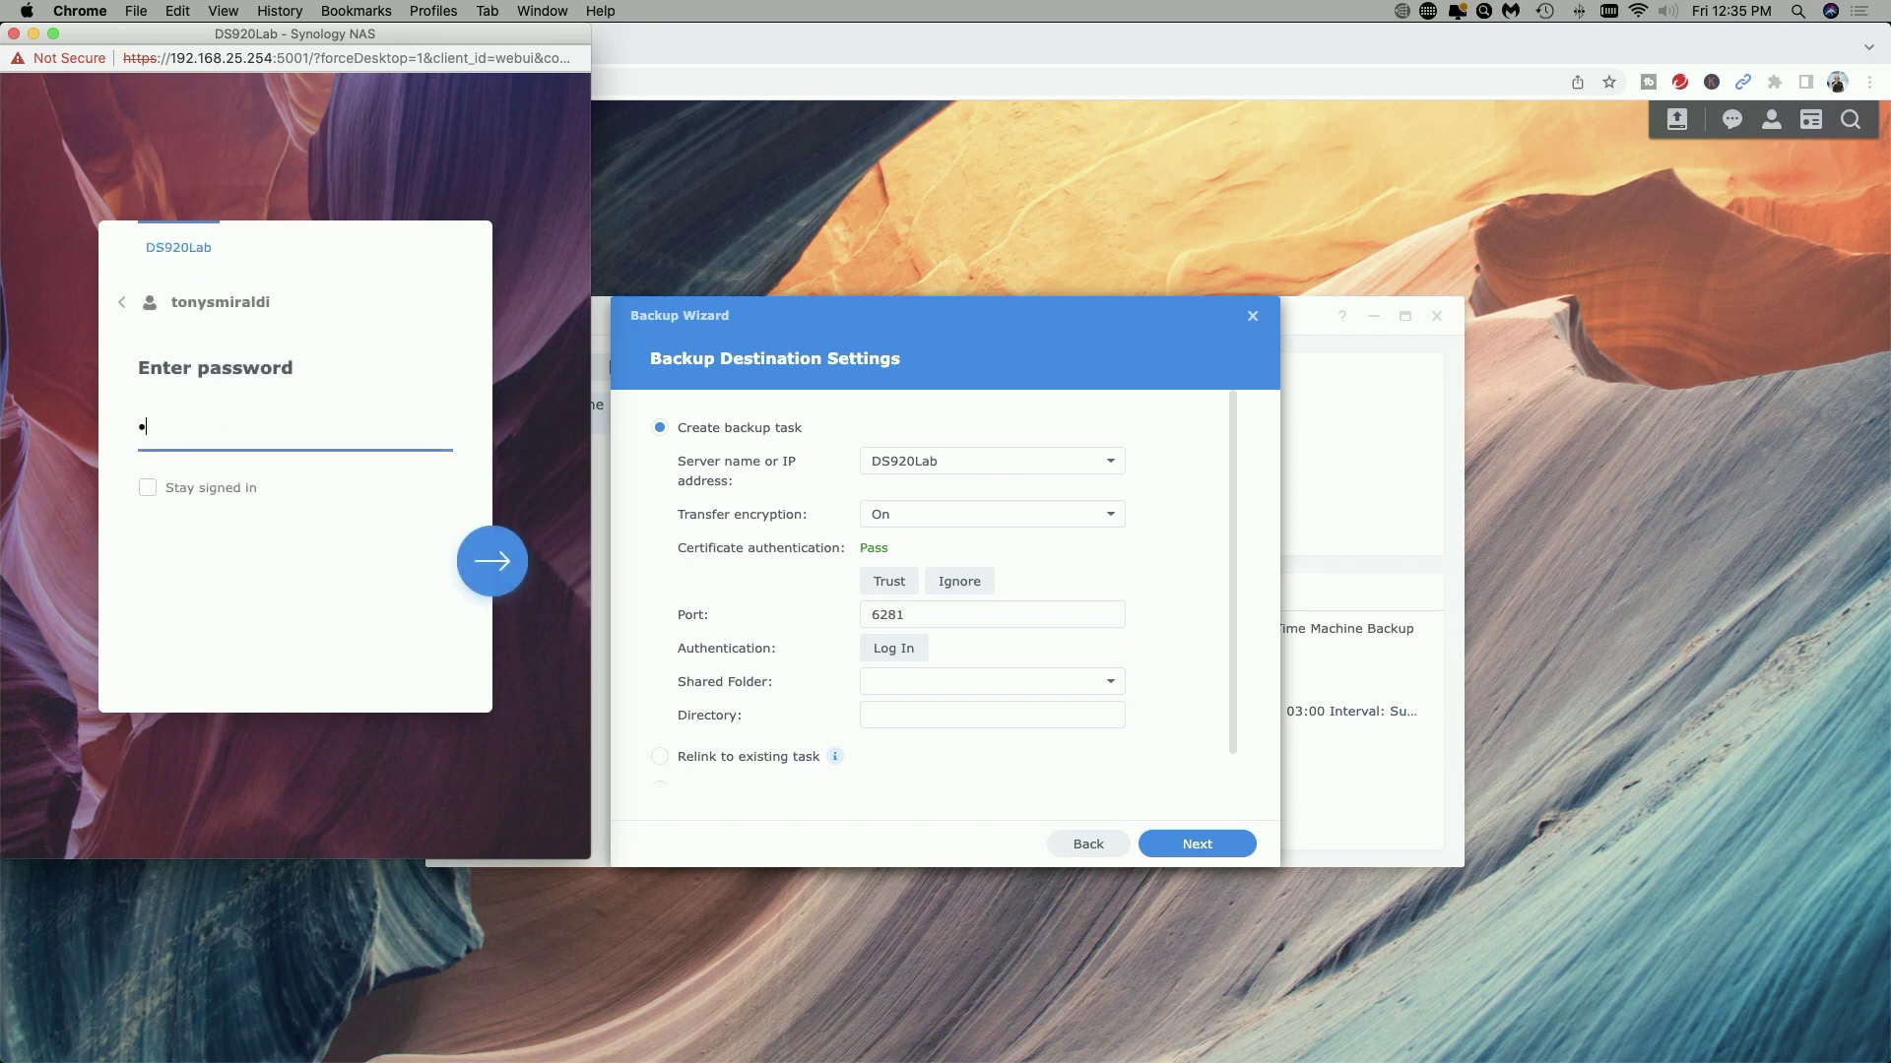
text(••••••••••••••)
key(Return)
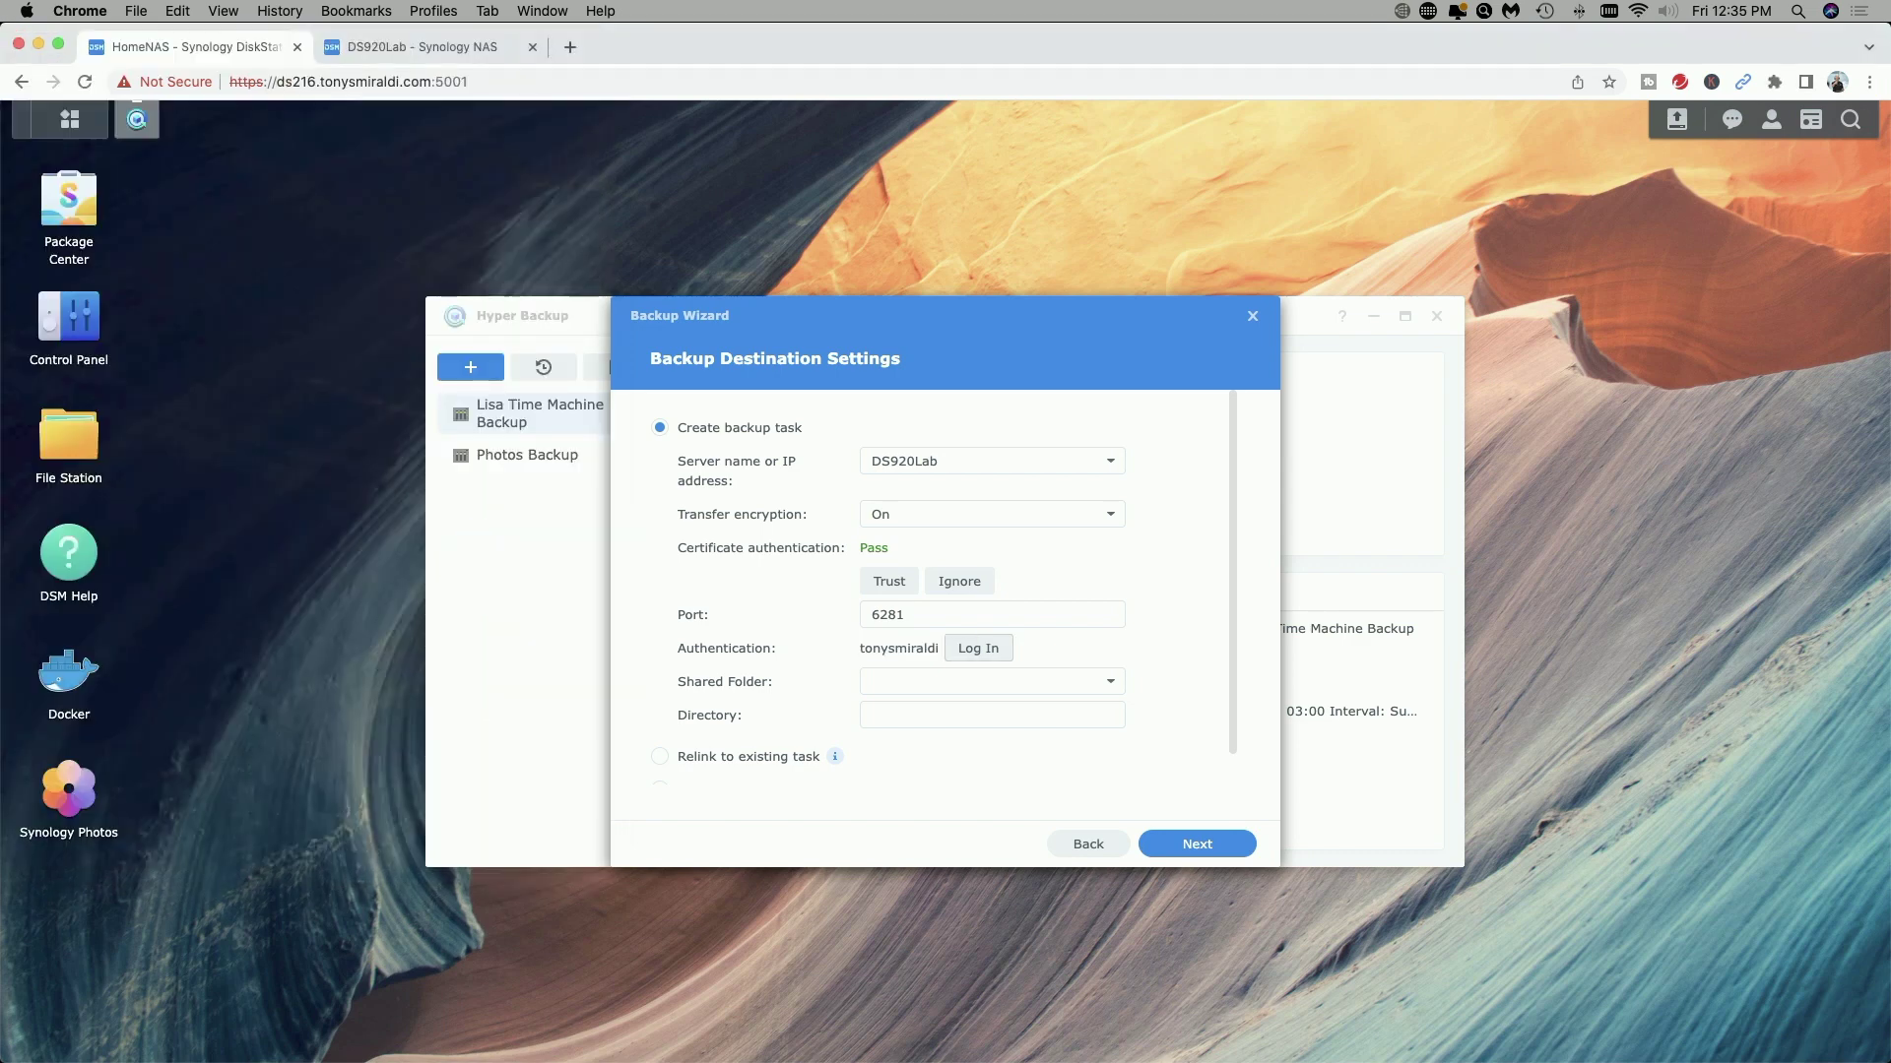
Step: Set the destination to the Offsite Backup shared folder with directory 'Offsite Backup'
click(1114, 687)
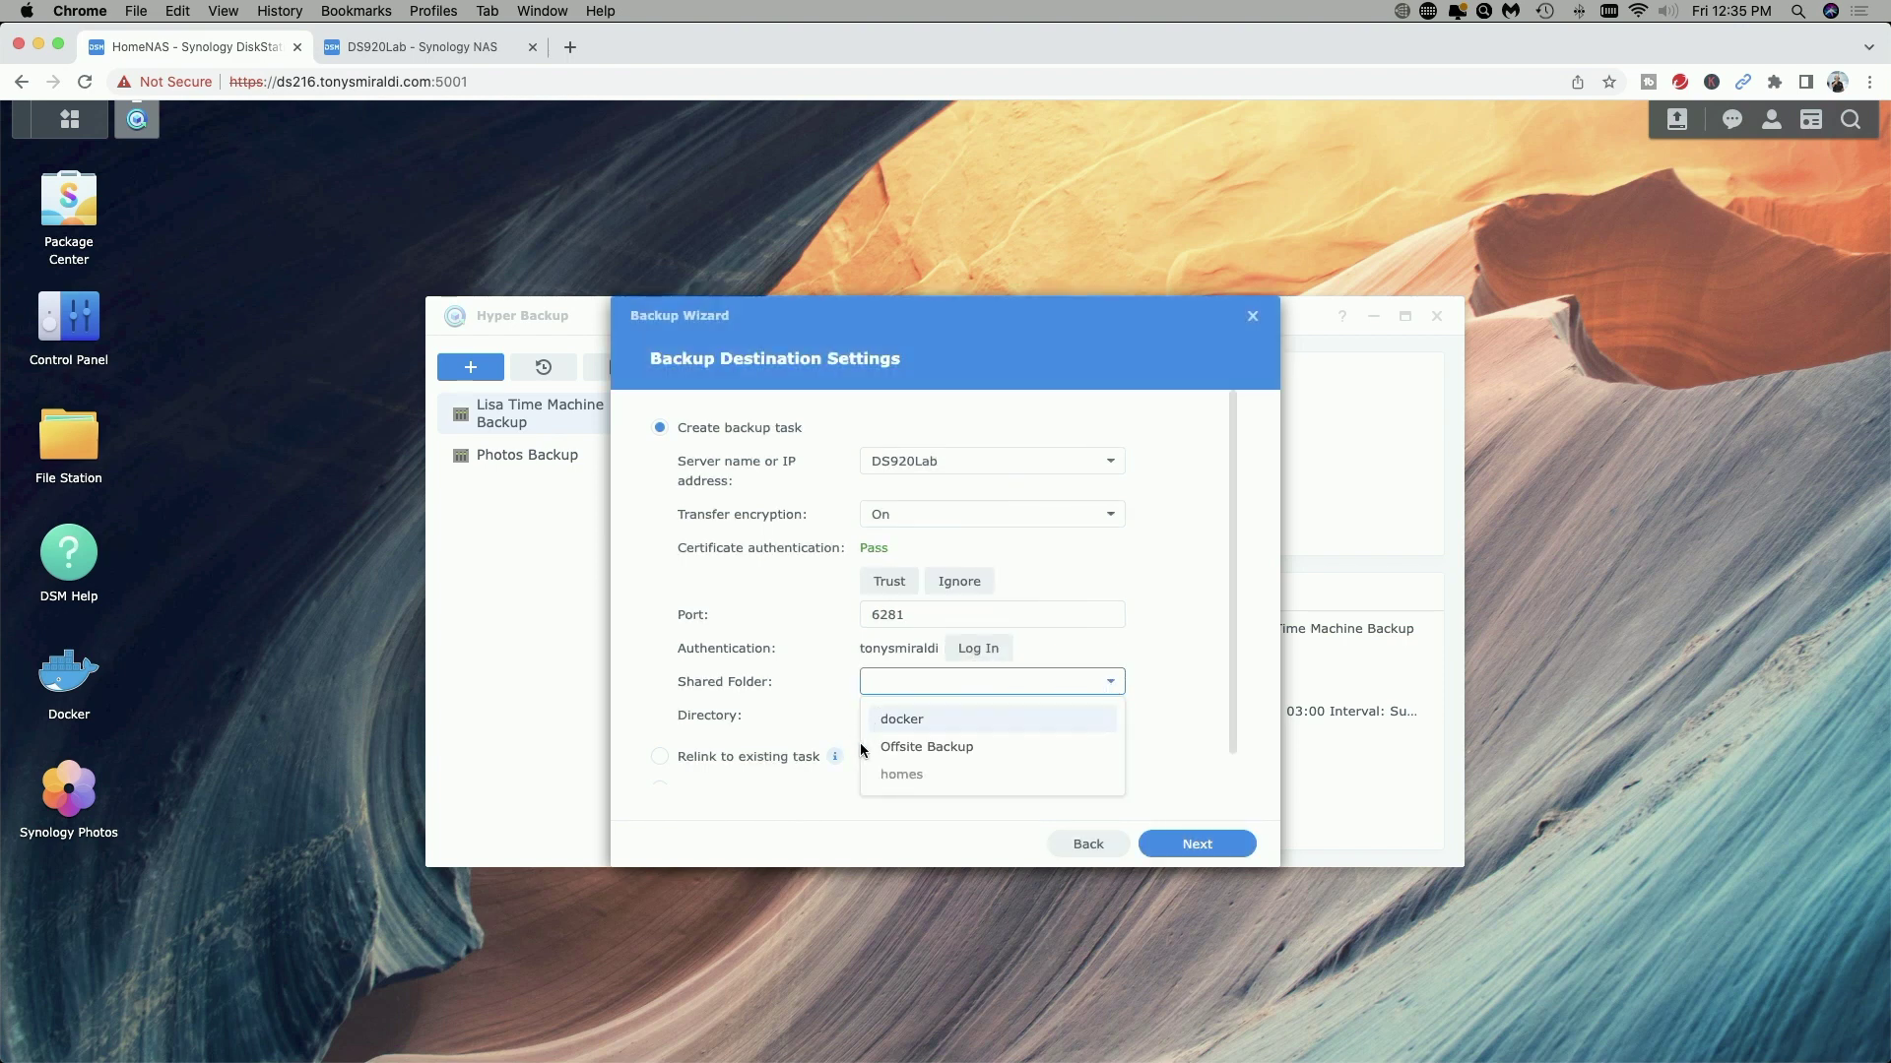
click(937, 748)
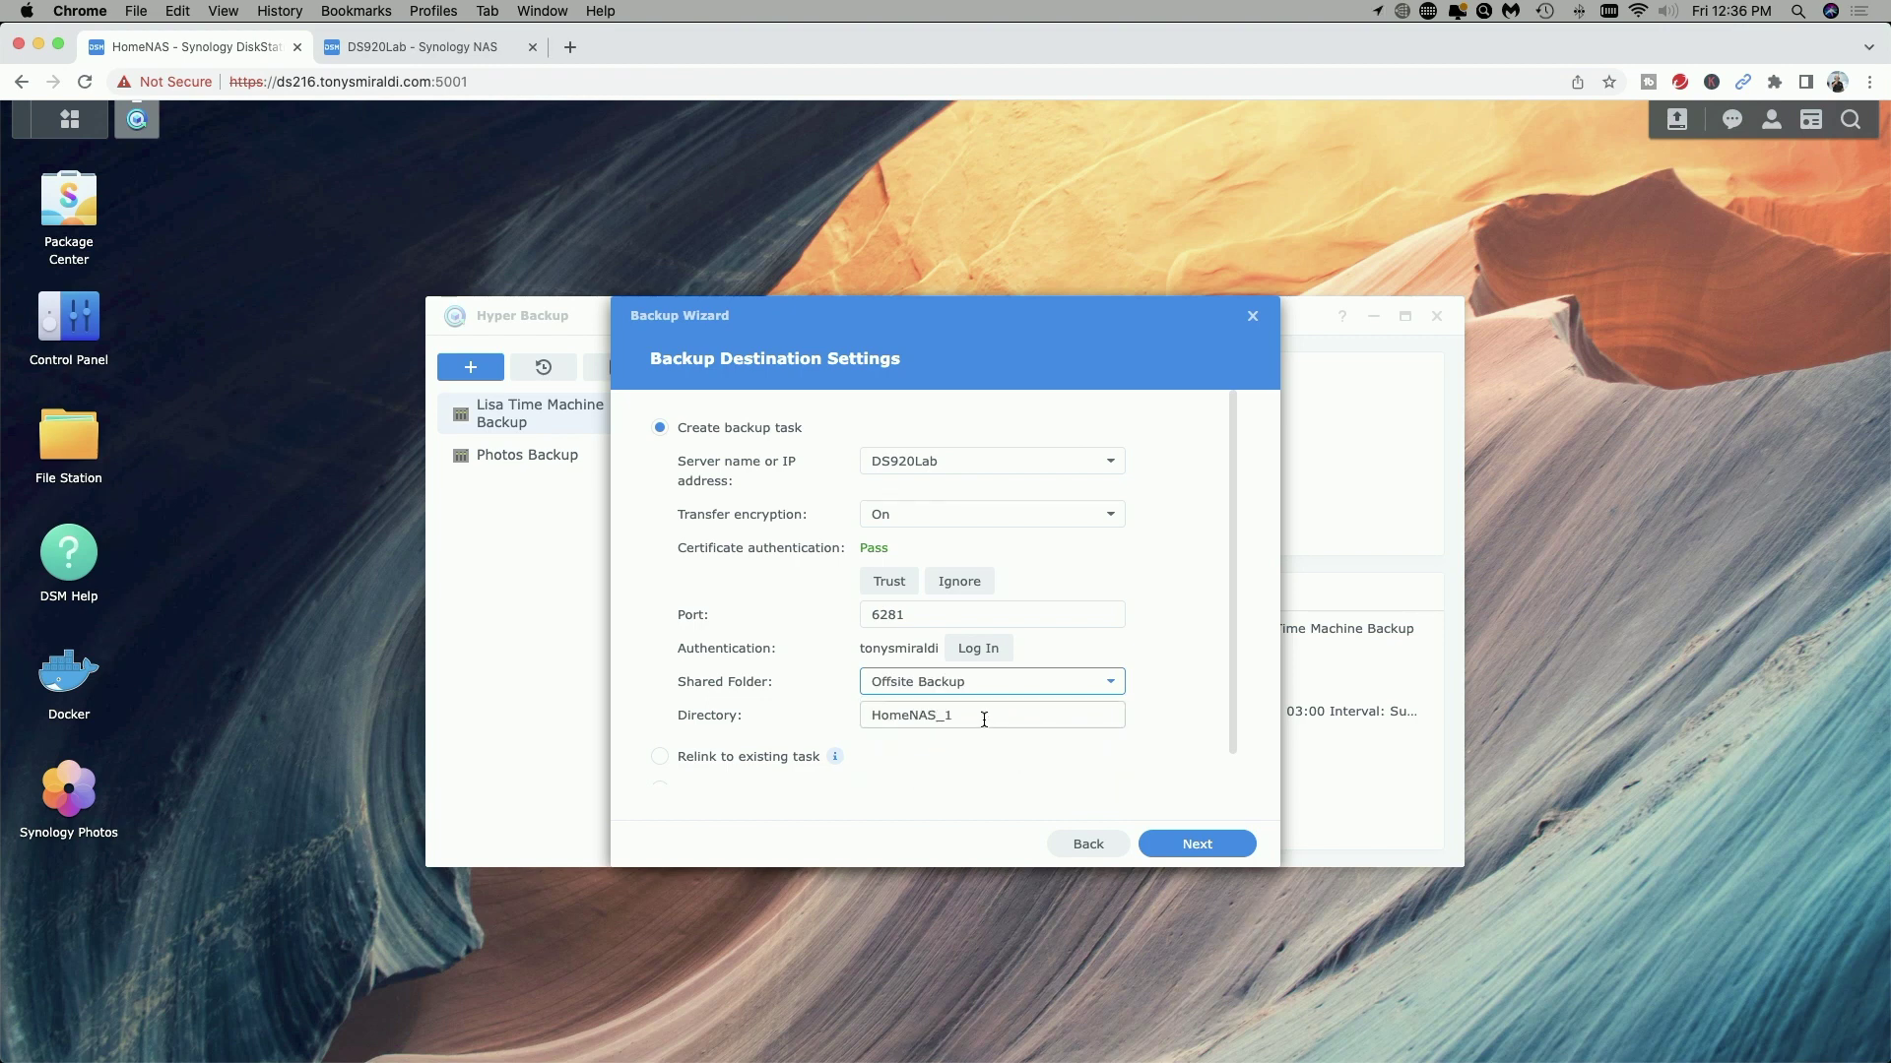
drag(982, 716, 836, 722)
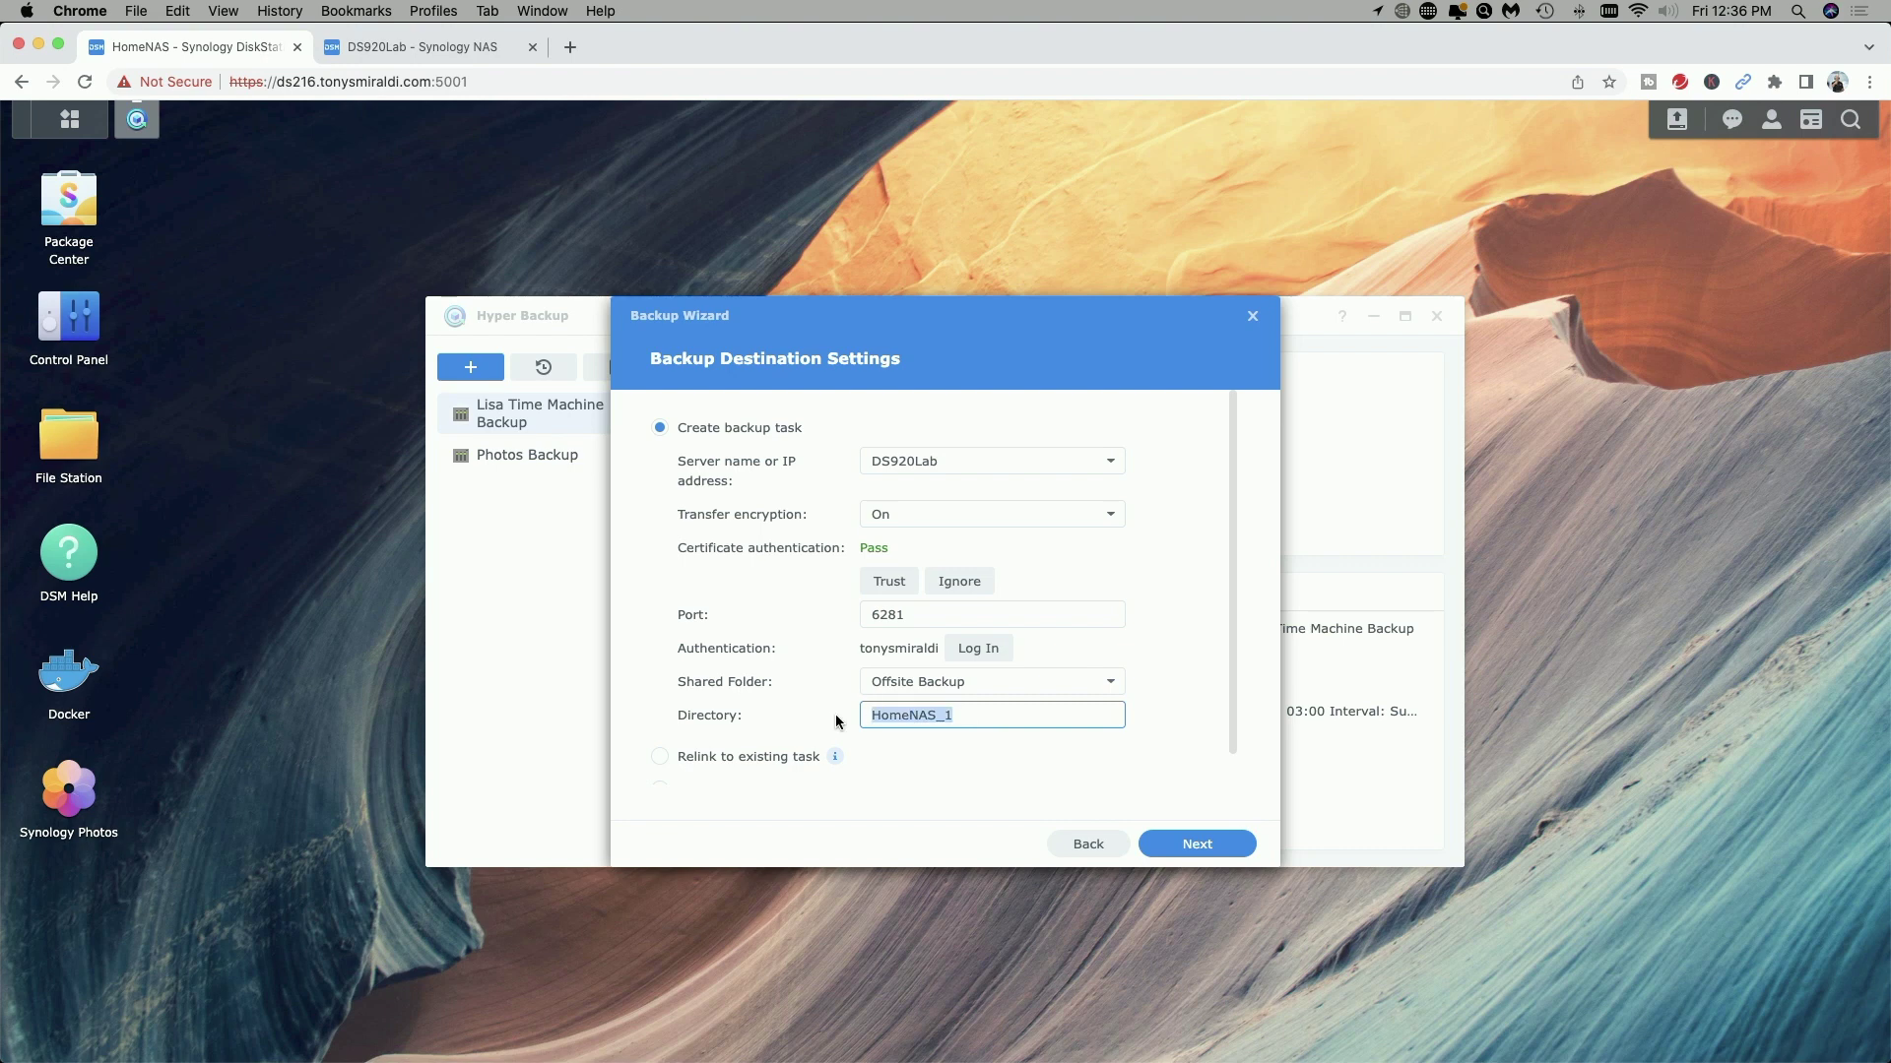
text(Offsite)
key(BackSpace)
key(BackSpace)
key(BackSpace)
key(BackSpace)
text(site Backup)
click(1199, 845)
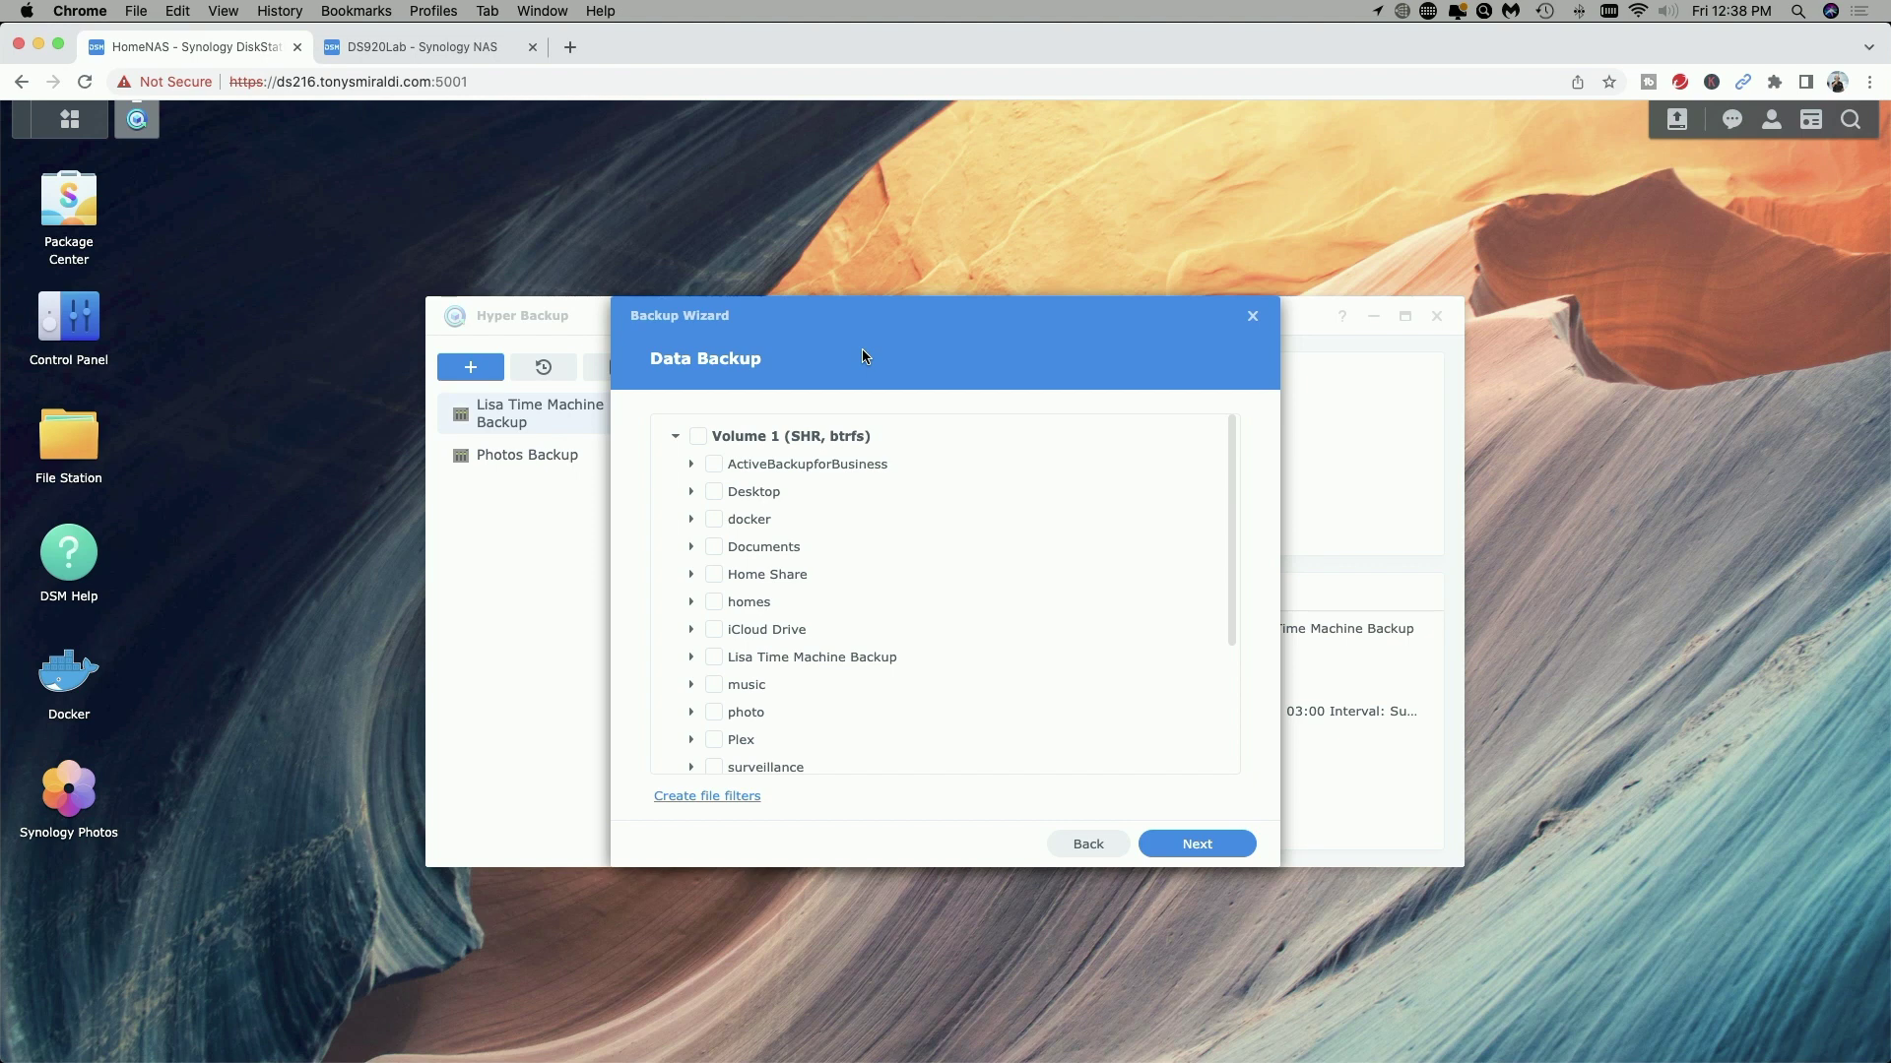
Step: Select Desktop > Will and Trust as backup data and include no applications
click(692, 493)
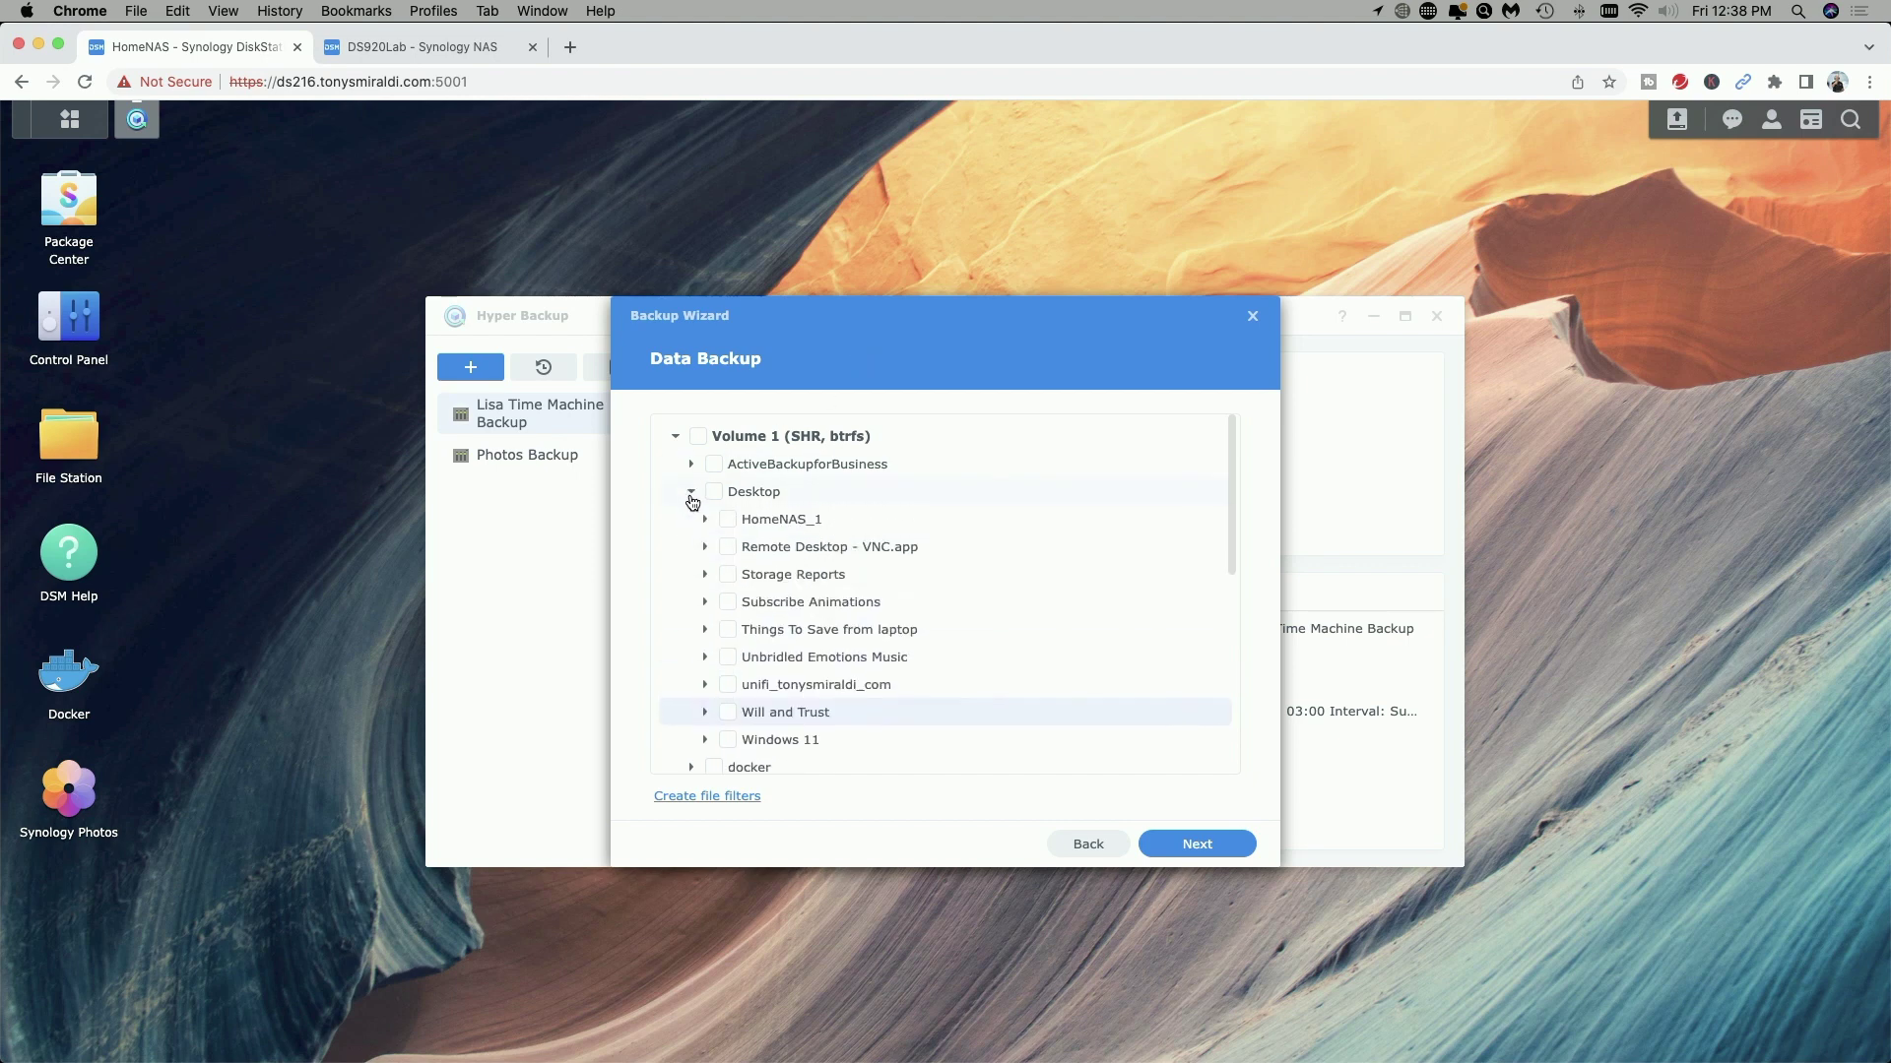
click(729, 713)
click(1198, 849)
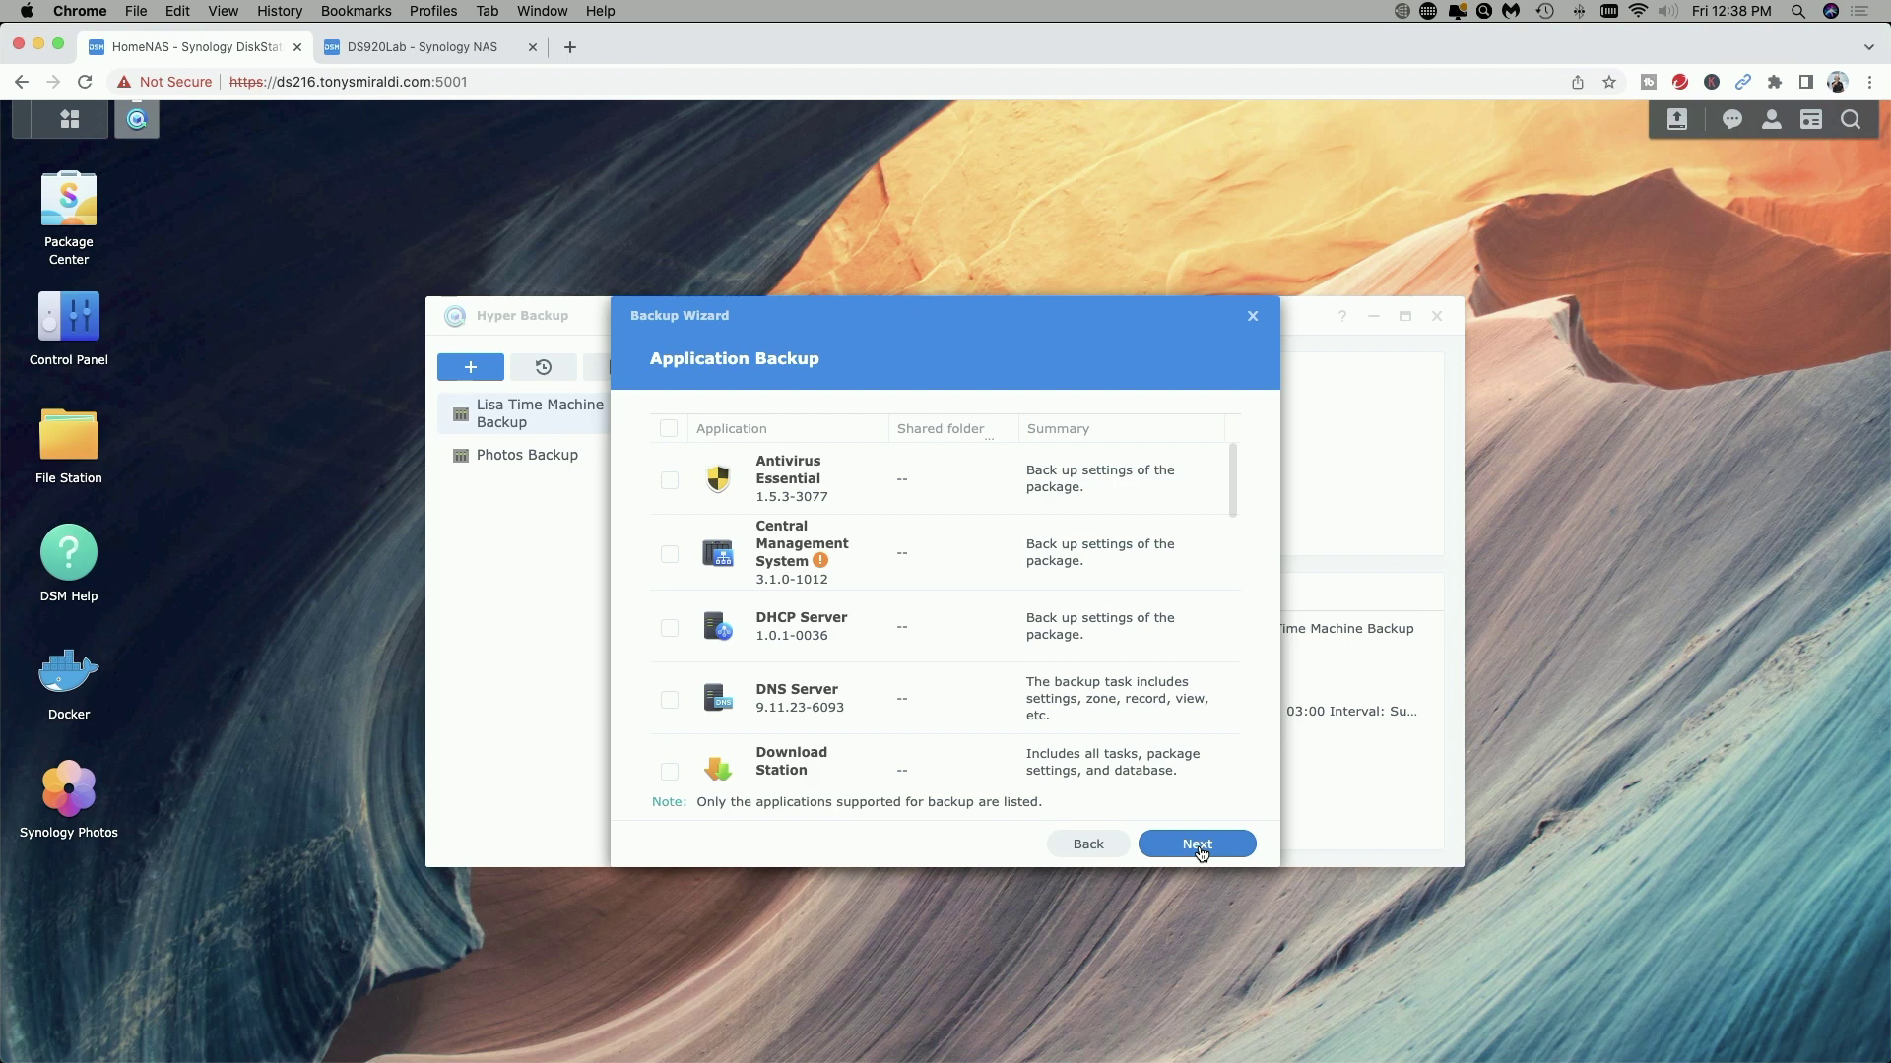
click(1199, 851)
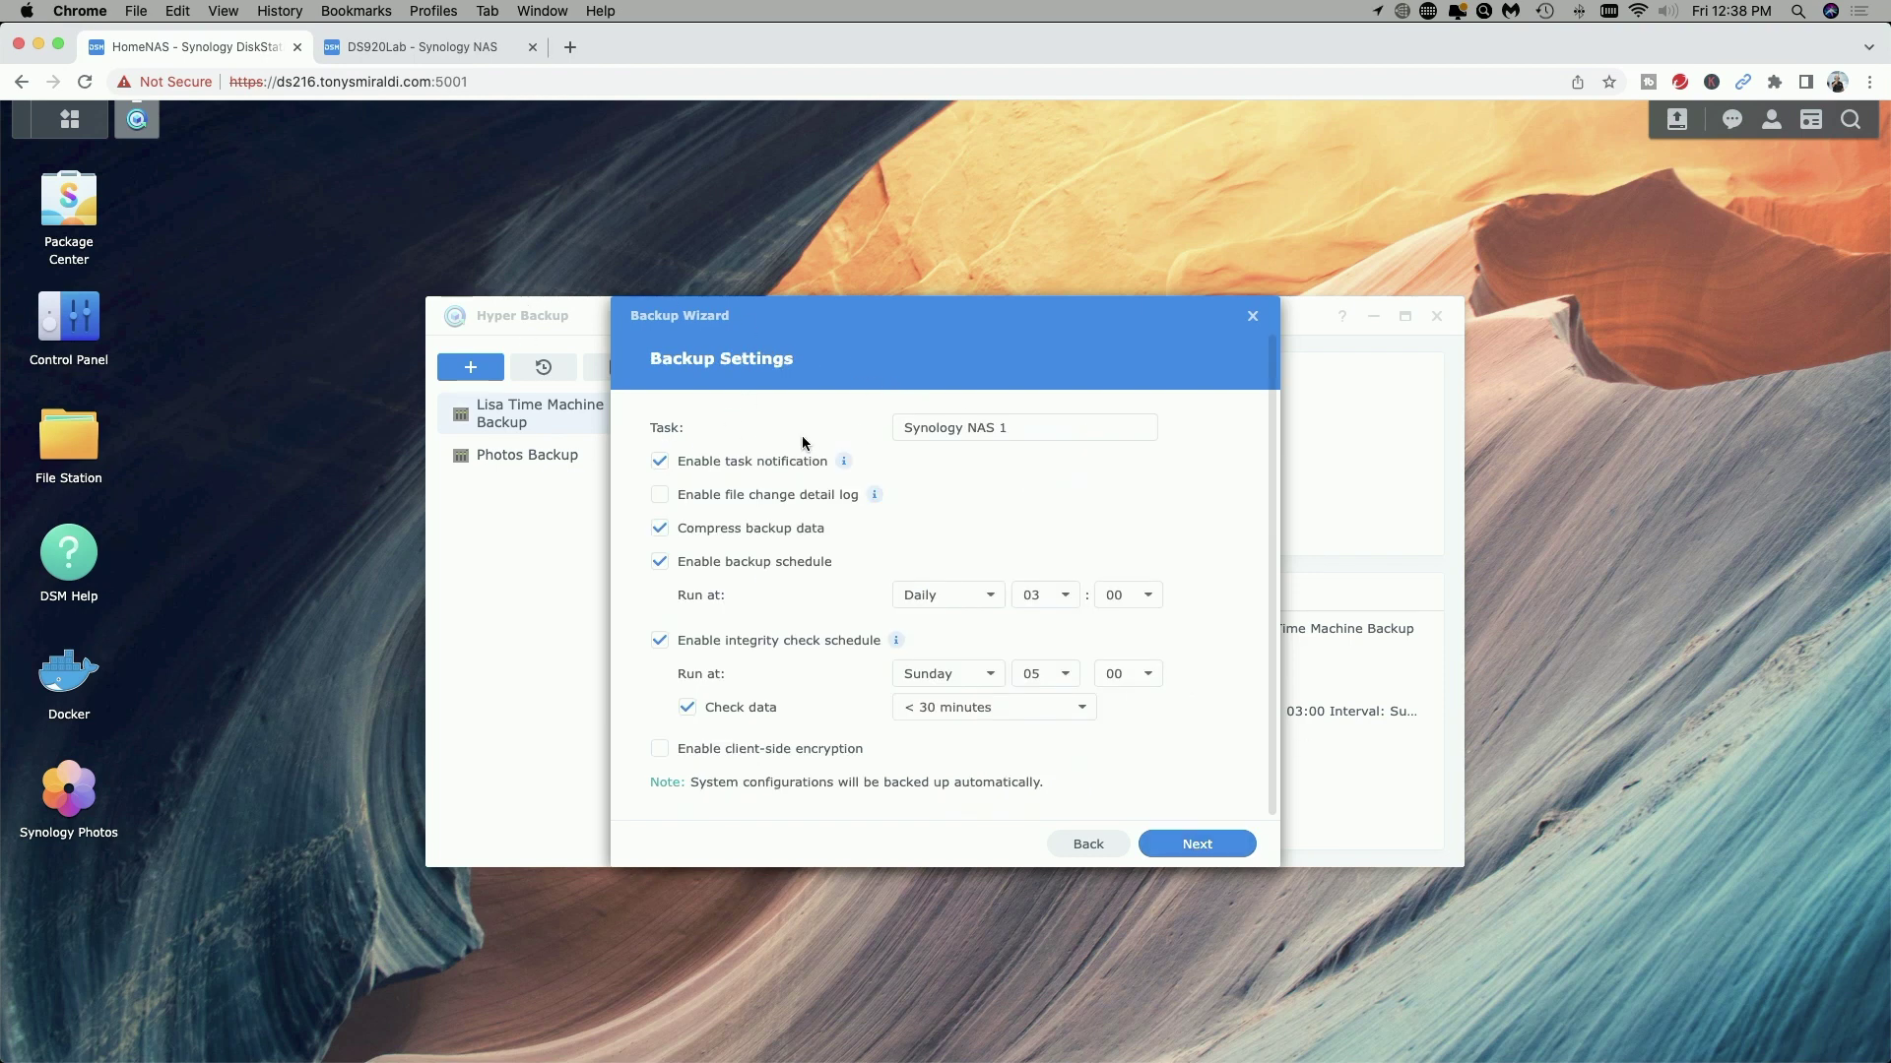
Step: Replace task name Synology NAS 1 with 'Offsite Backup', keeping the daily 03:00 schedule
key(super+a)
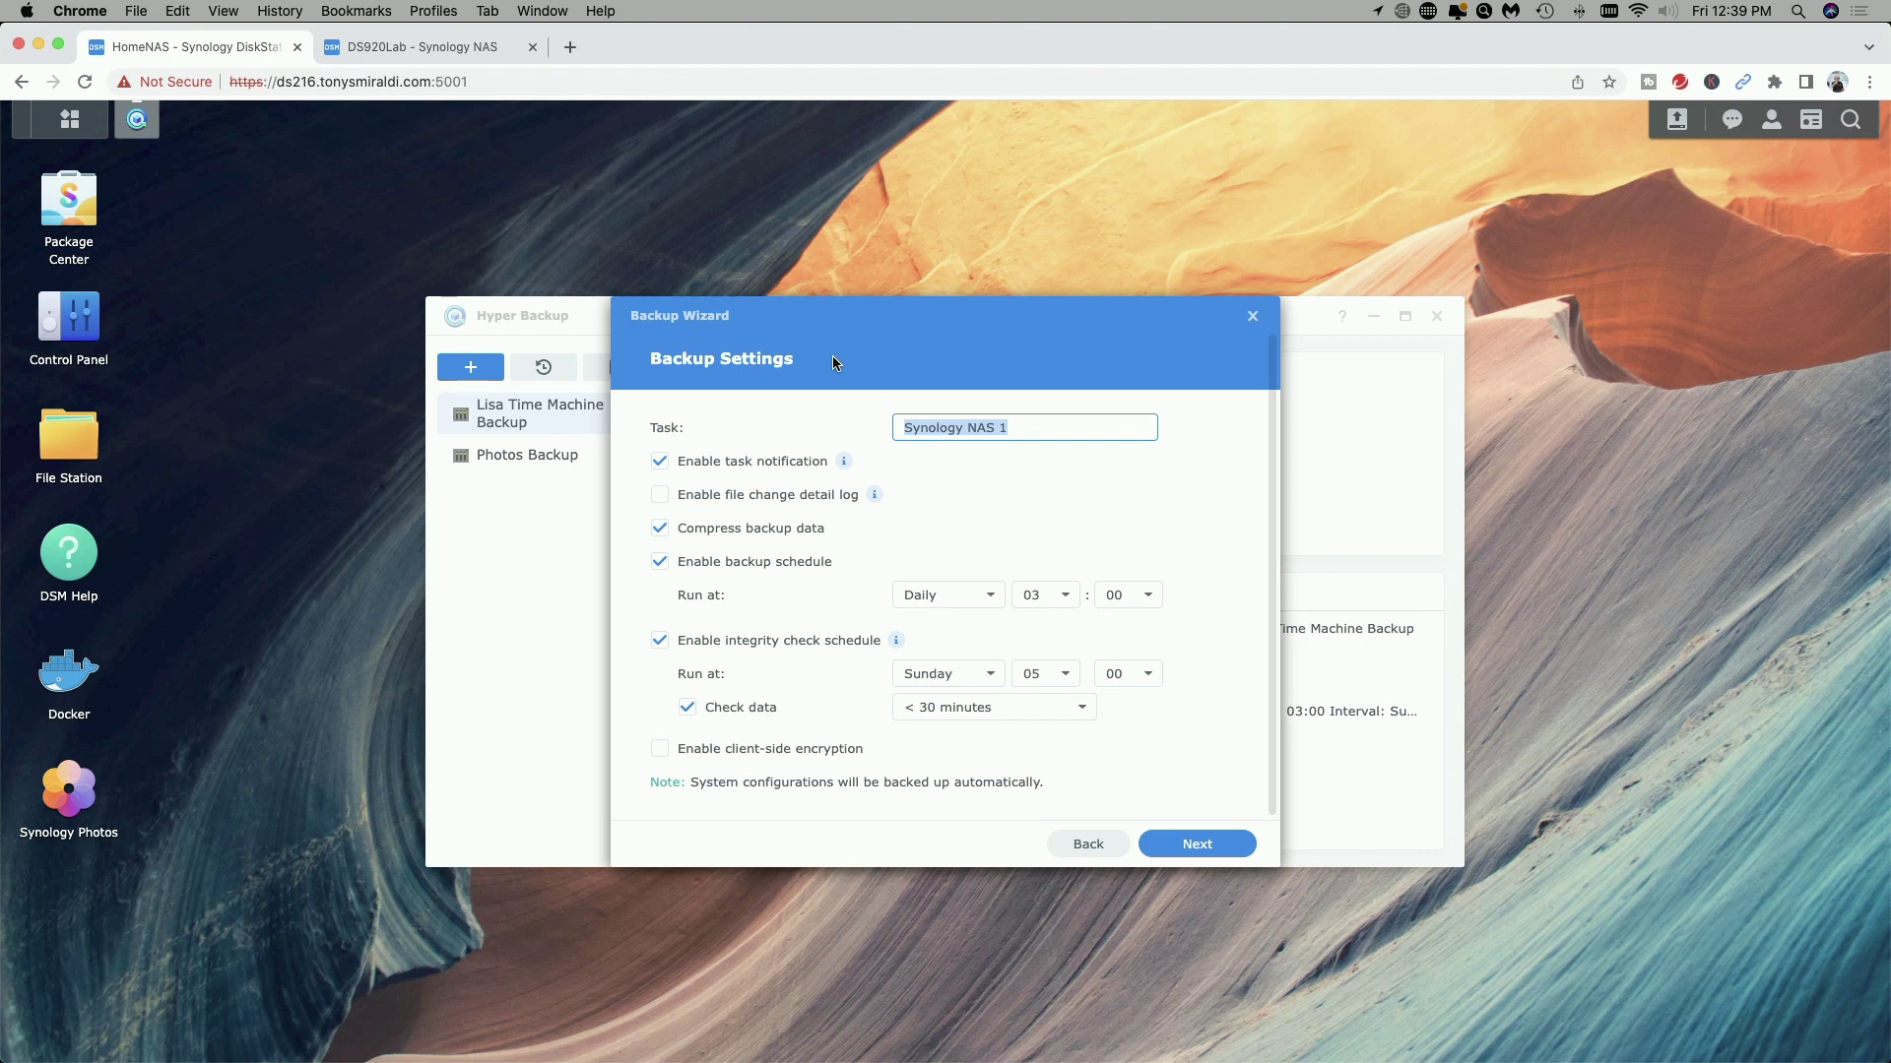
text(Offsite Backup)
click(1195, 843)
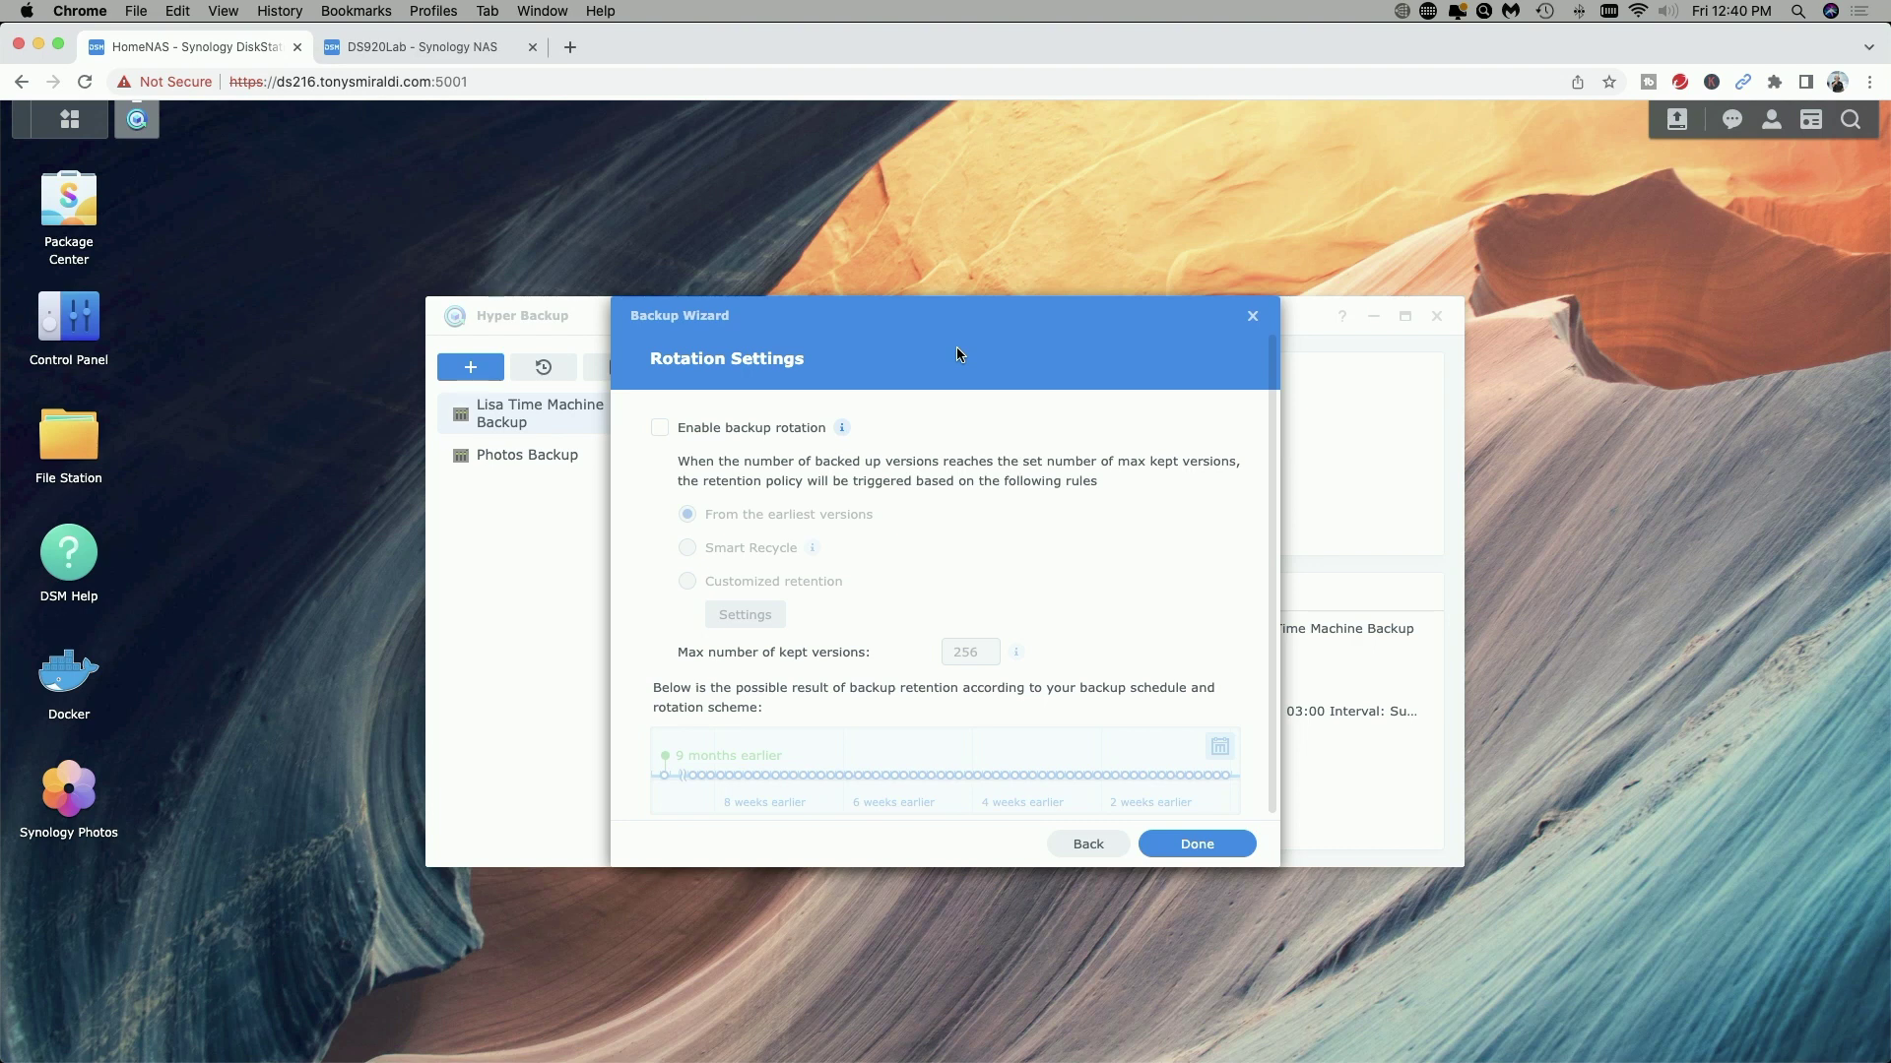
Step: Finish the task with backup rotation left off, start backing up now, then view DS920Lab
click(659, 427)
click(690, 549)
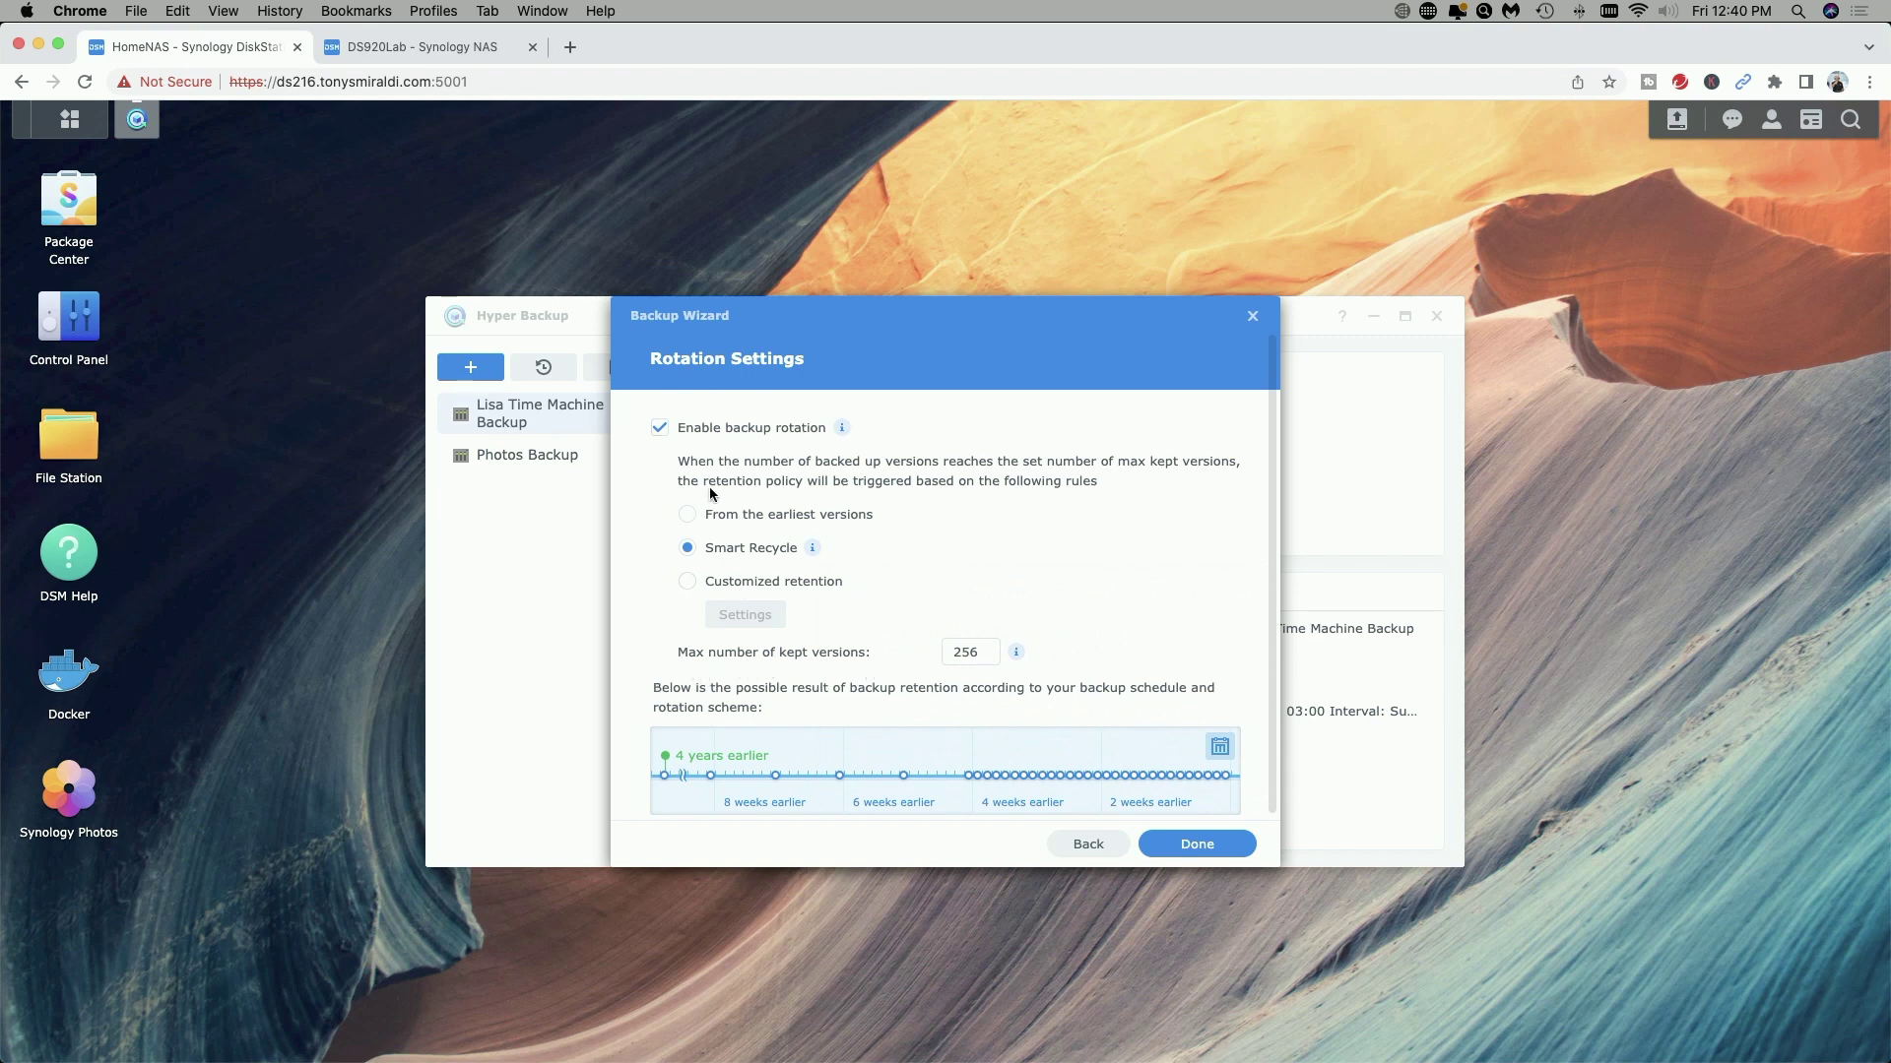
click(688, 514)
click(660, 427)
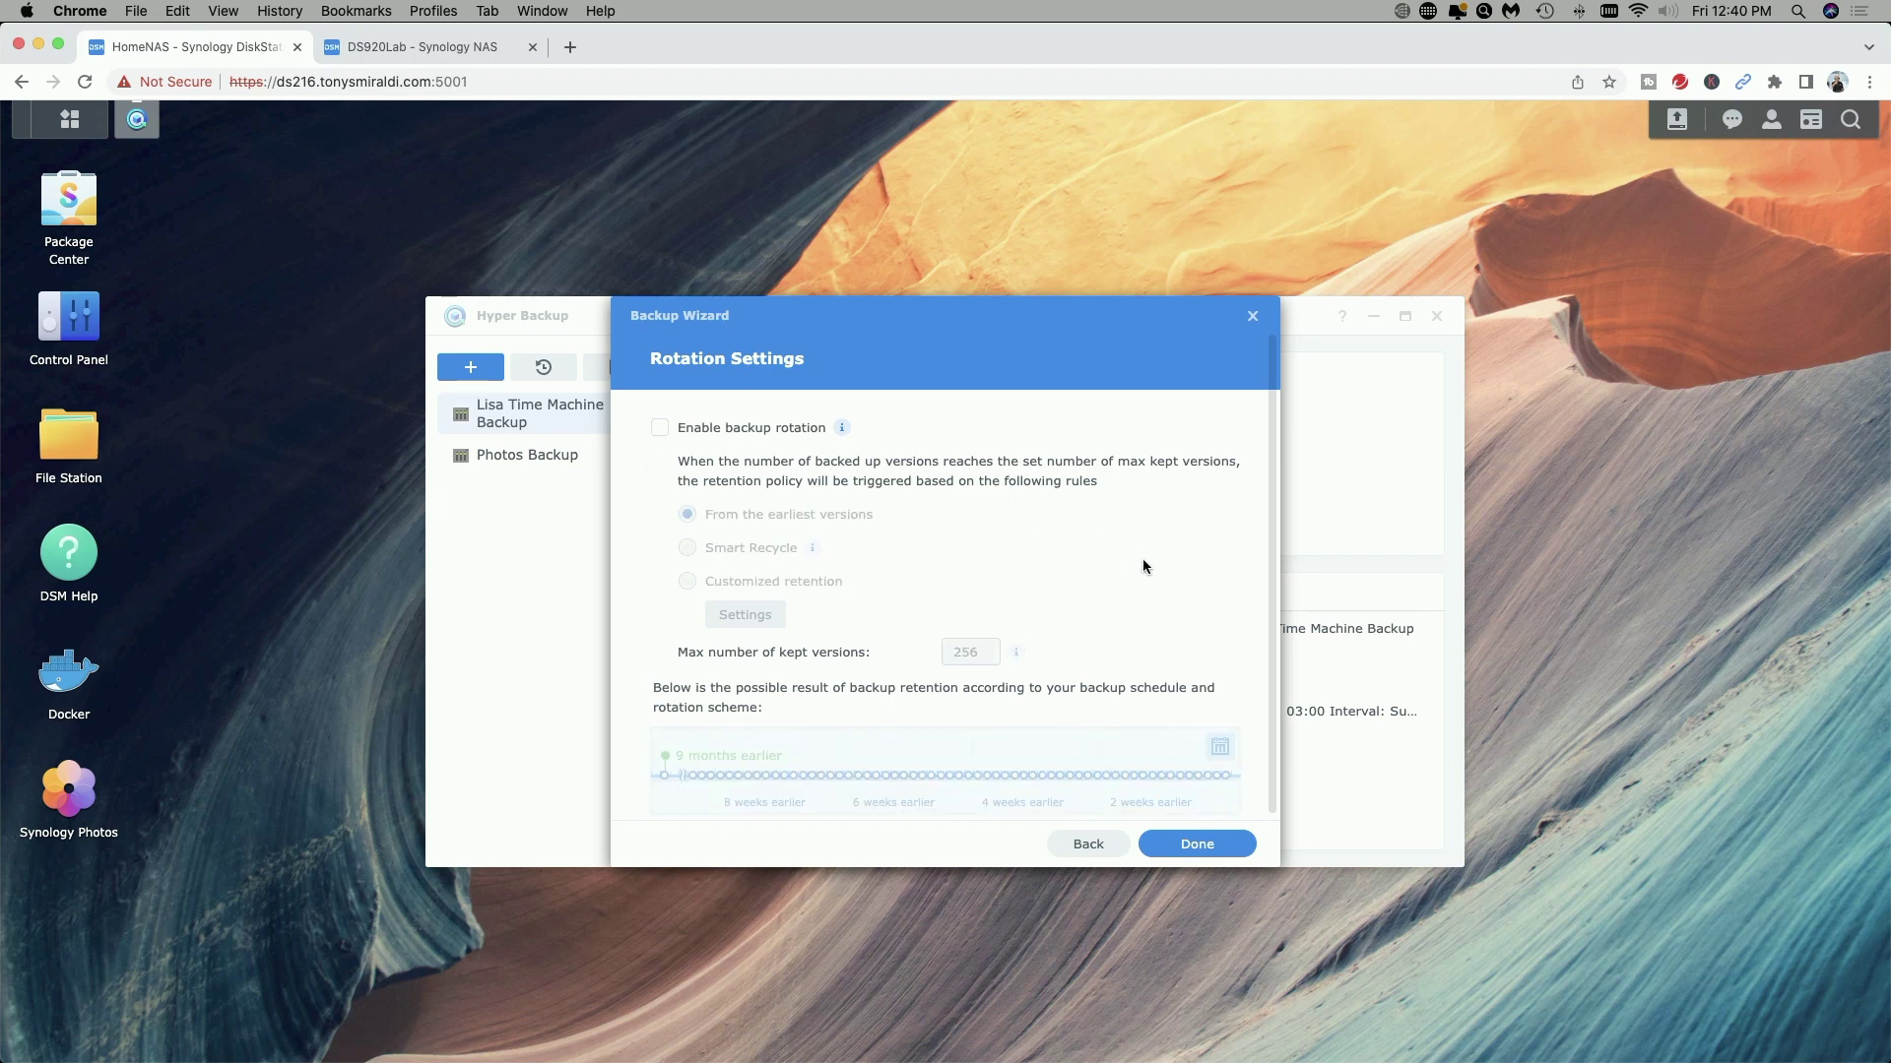
click(1195, 843)
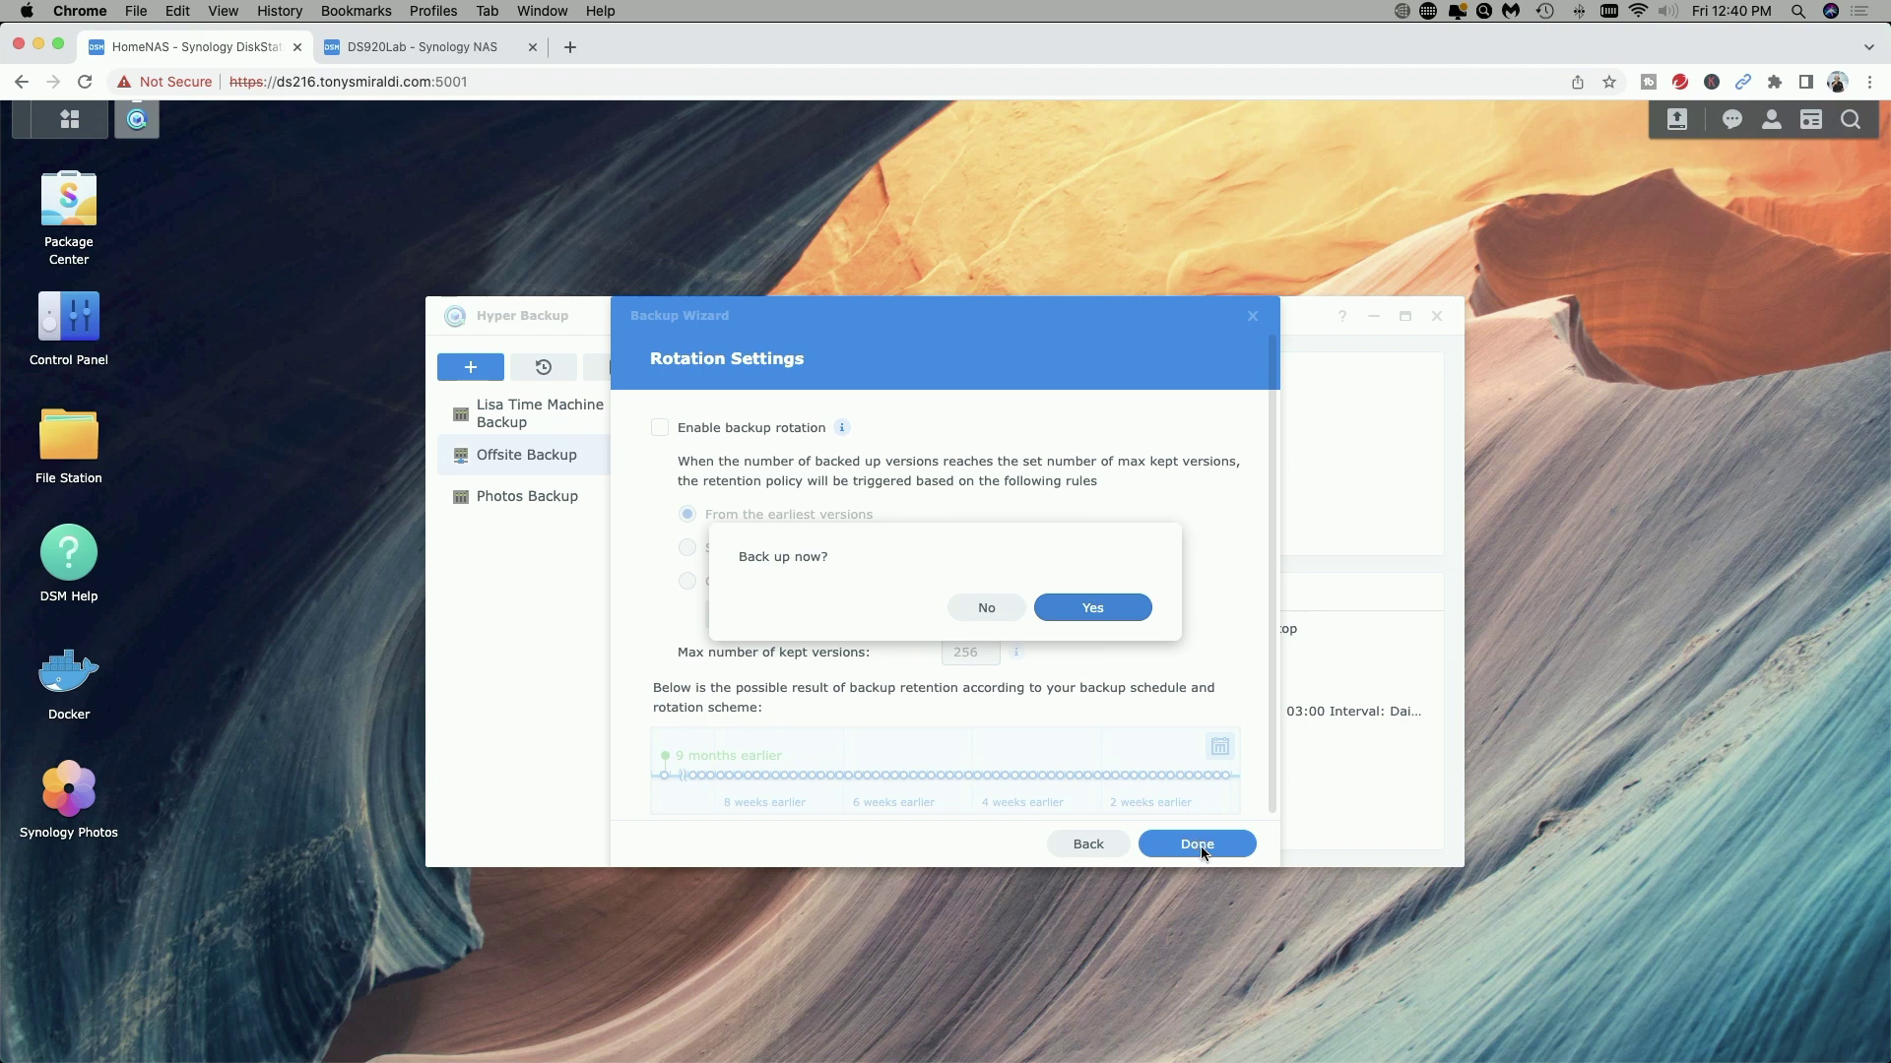
click(1098, 617)
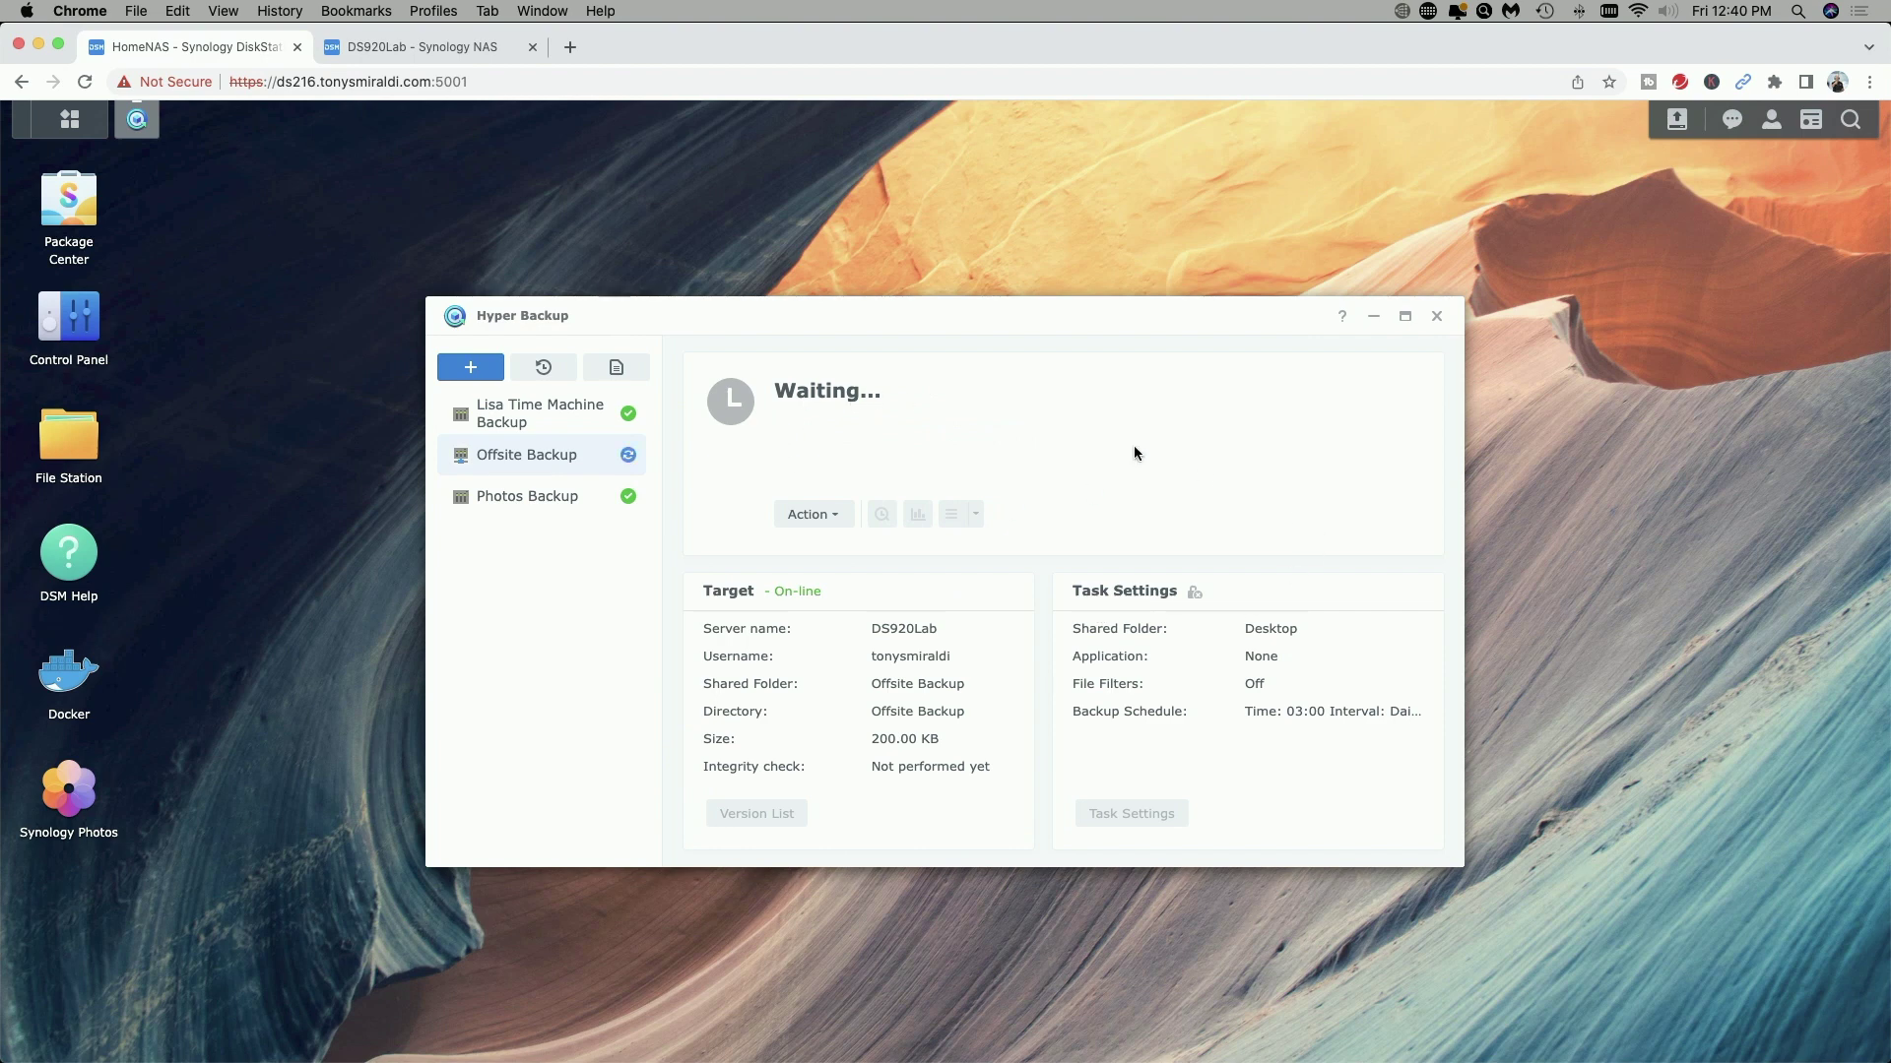
click(420, 46)
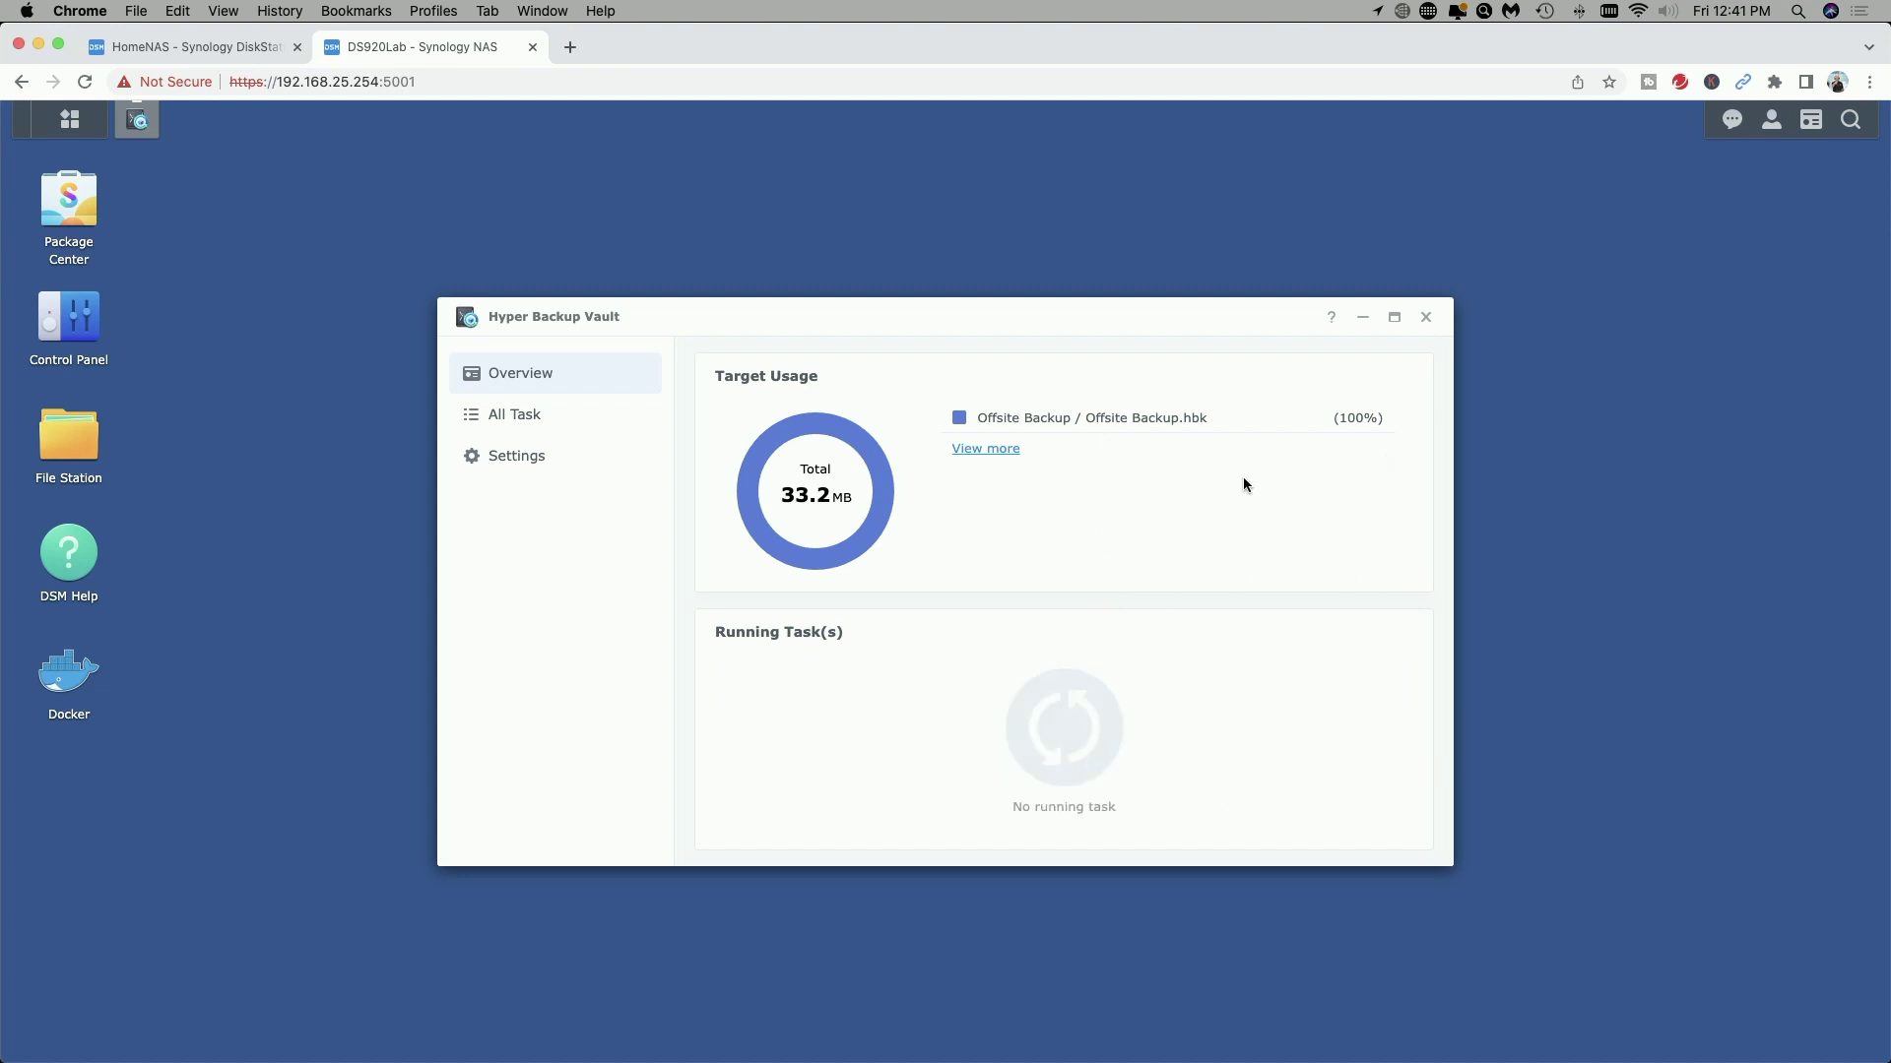
Step: Return to the HomeNAS tab to confirm the Offsite Backup task shows Success with 33.24 MB on DS920Lab
click(195, 46)
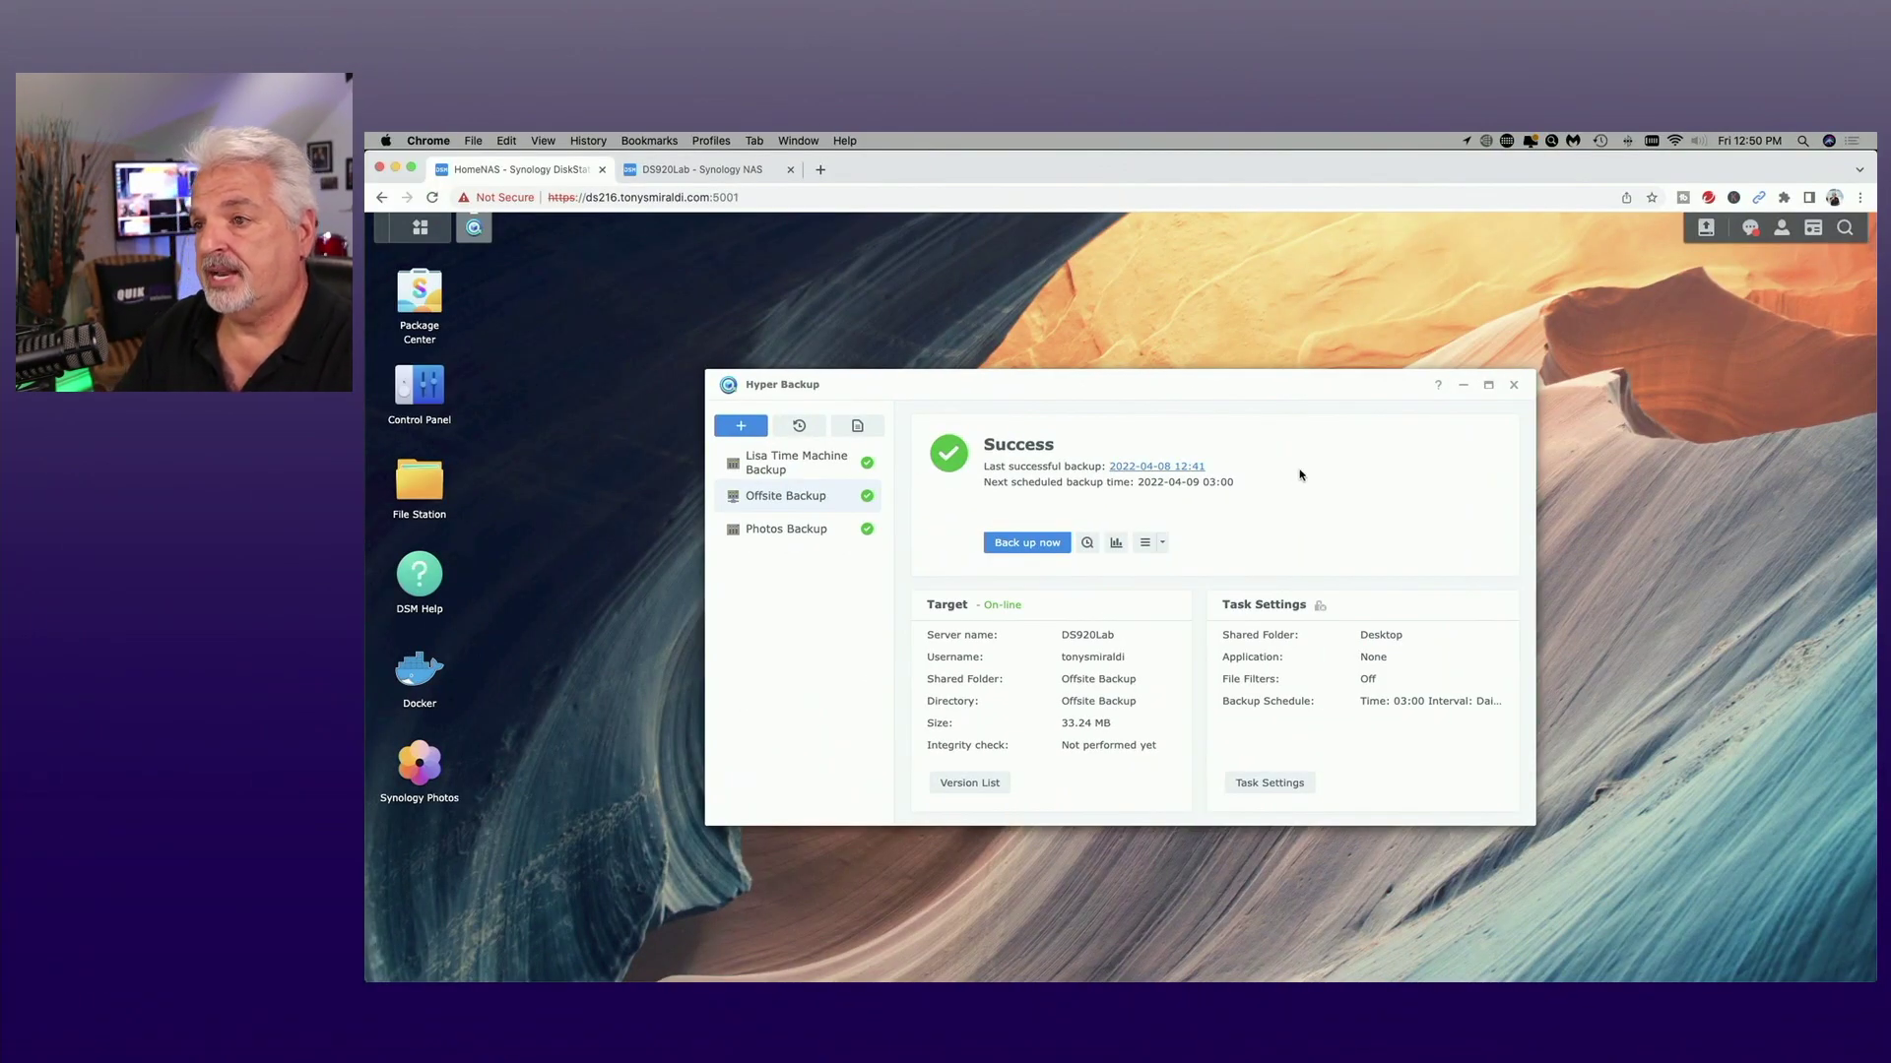
Step: Choose Edit from the Offsite Backup task's actions dropdown to open its Task Settings
click(1163, 545)
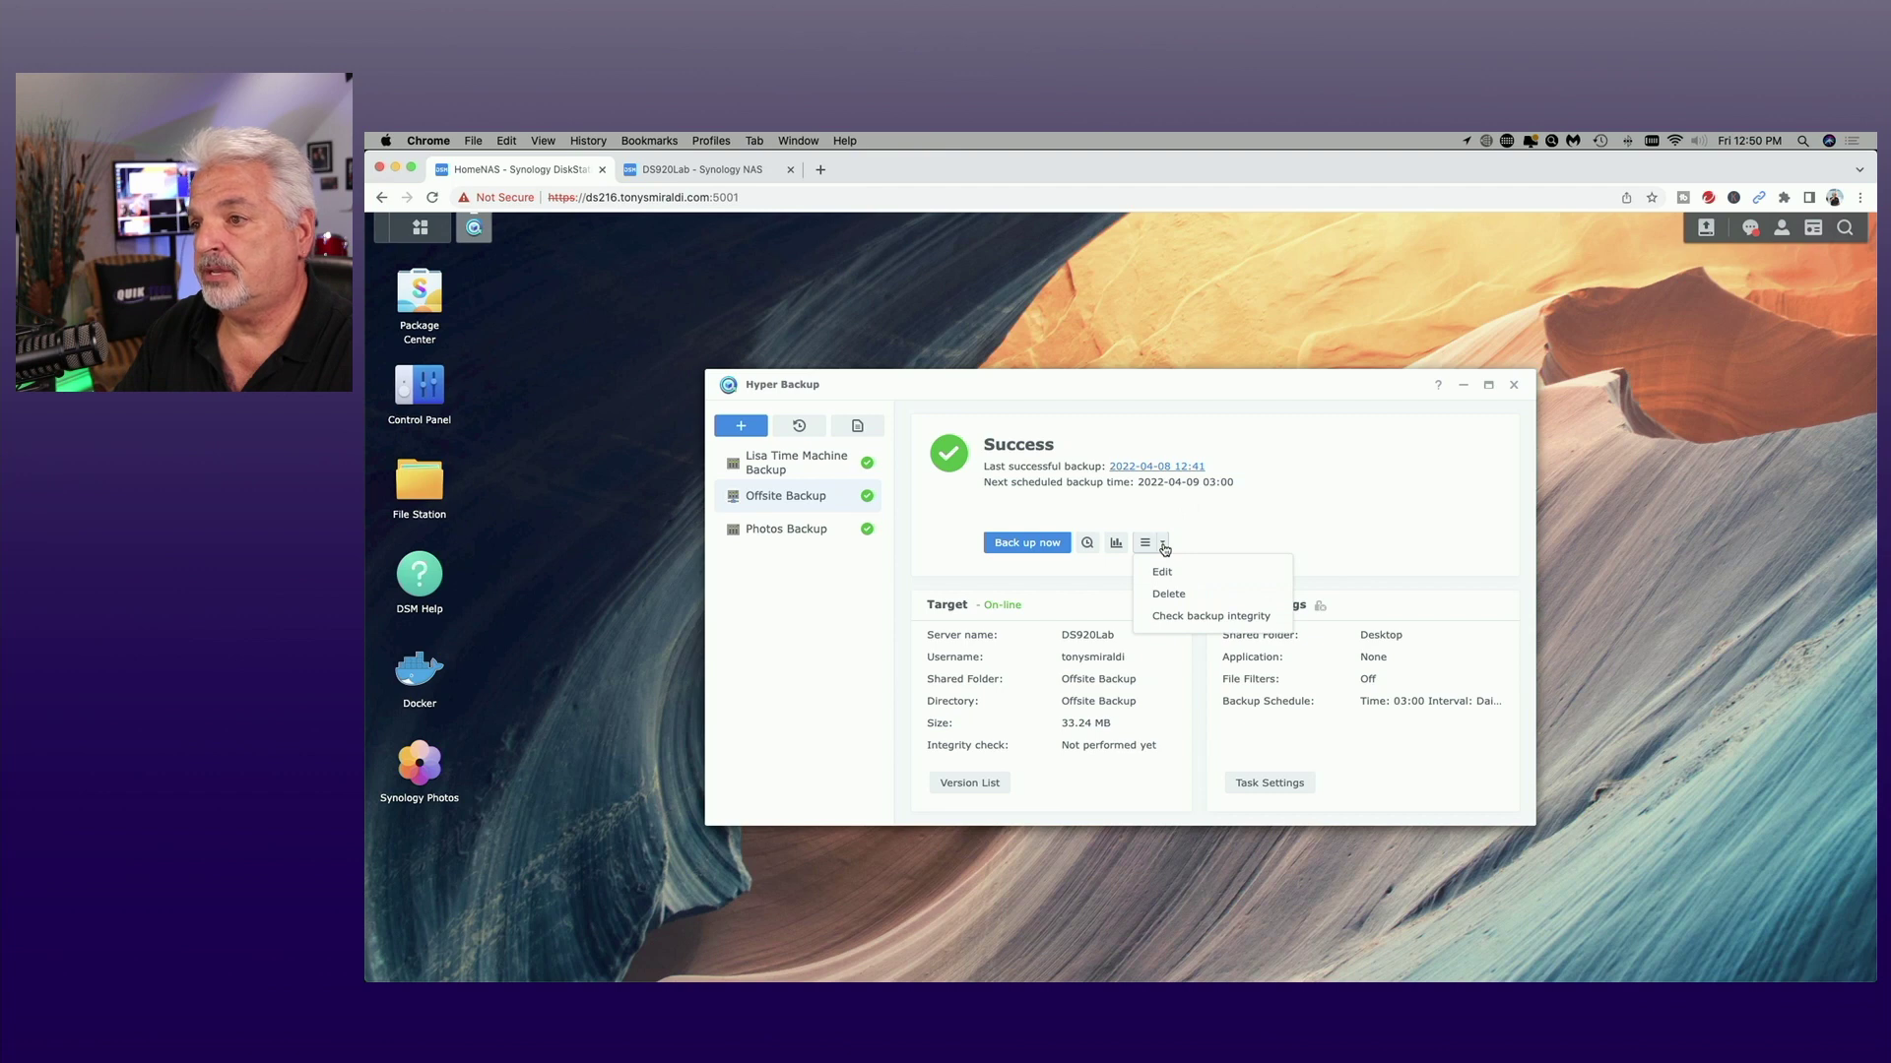
click(1164, 572)
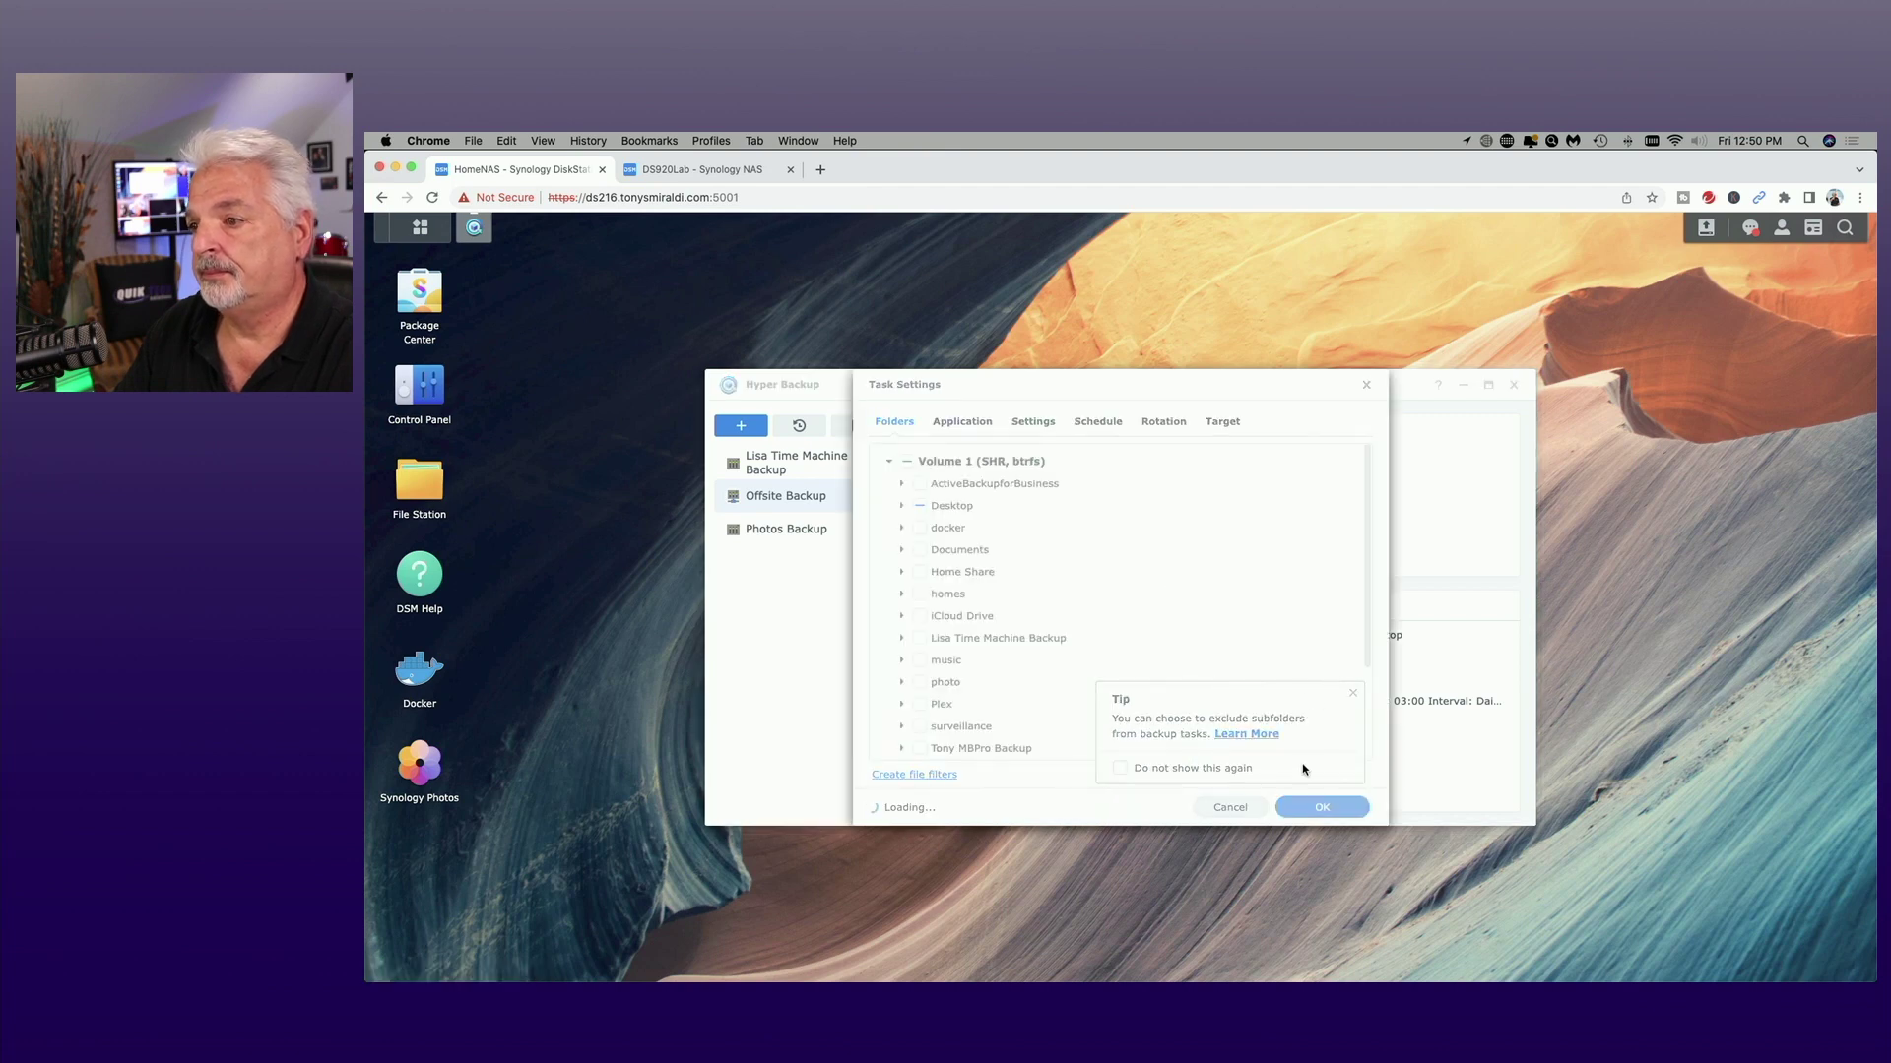
Step: Dismiss the subfolder tip and view the Target settings: DS920Lab, port 6281, encryption on
click(1358, 695)
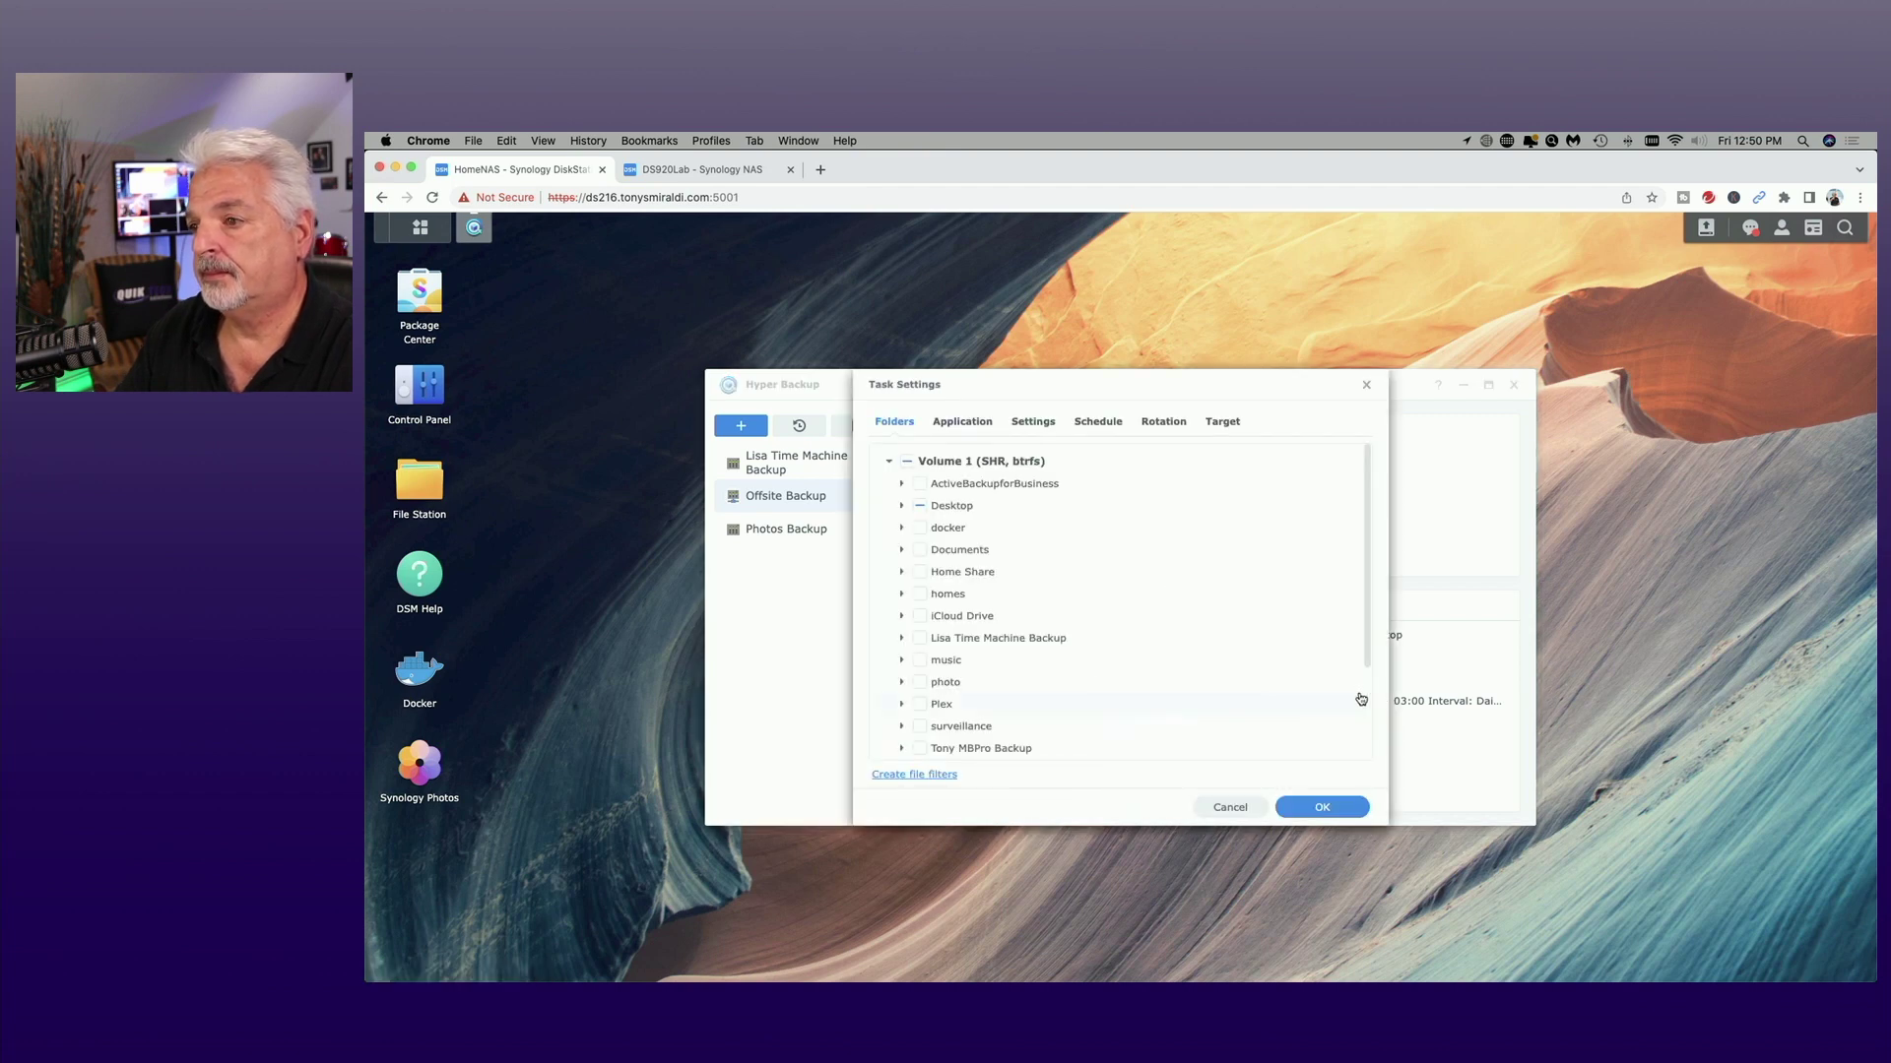
click(1222, 422)
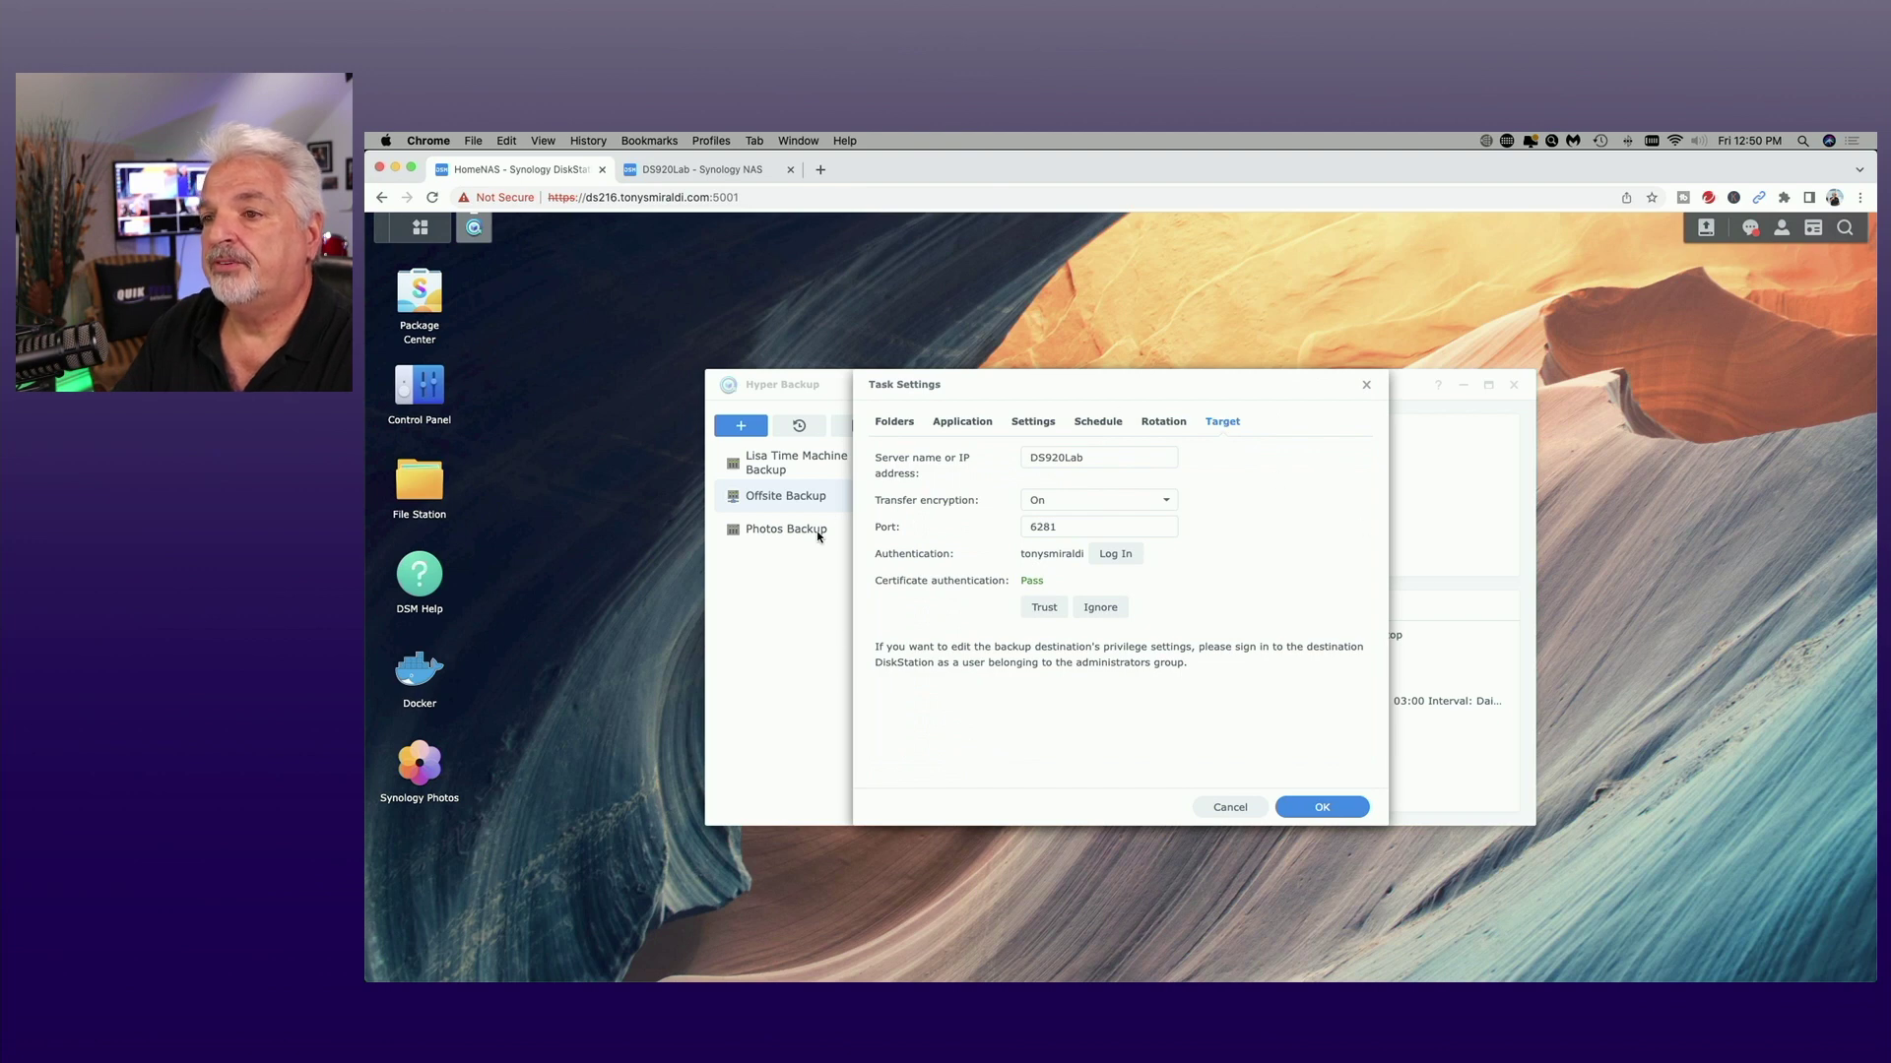